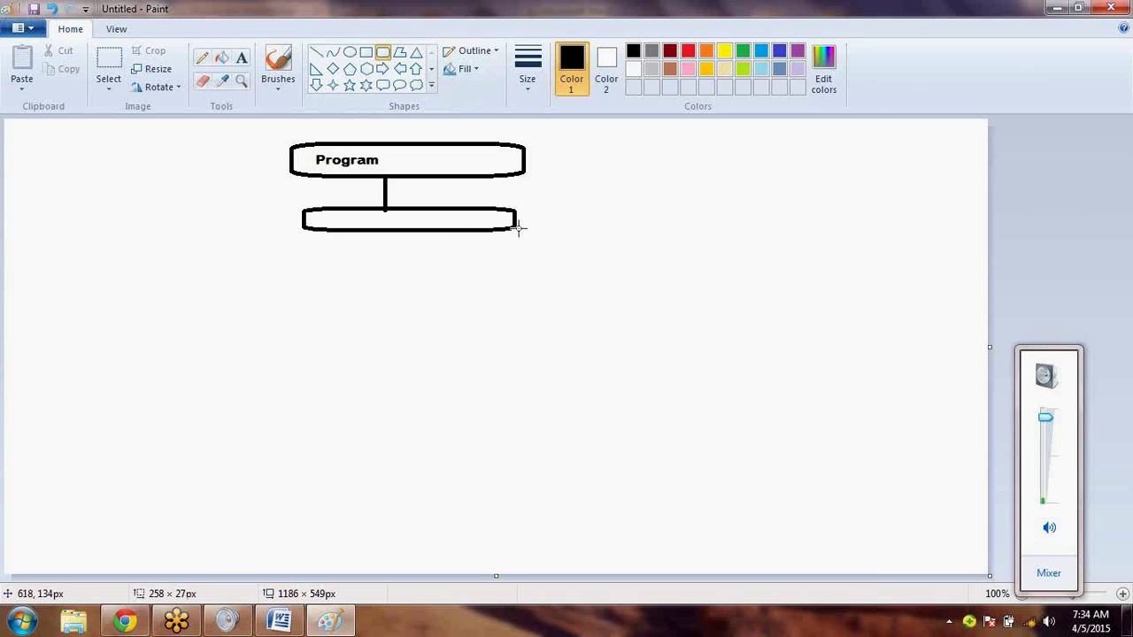
Open Notepad and write a C main() function containing int a; clrscr(); printf("Enter Name"); scanf("%d",&a); and getch(); on separate indented lines
click(18, 624)
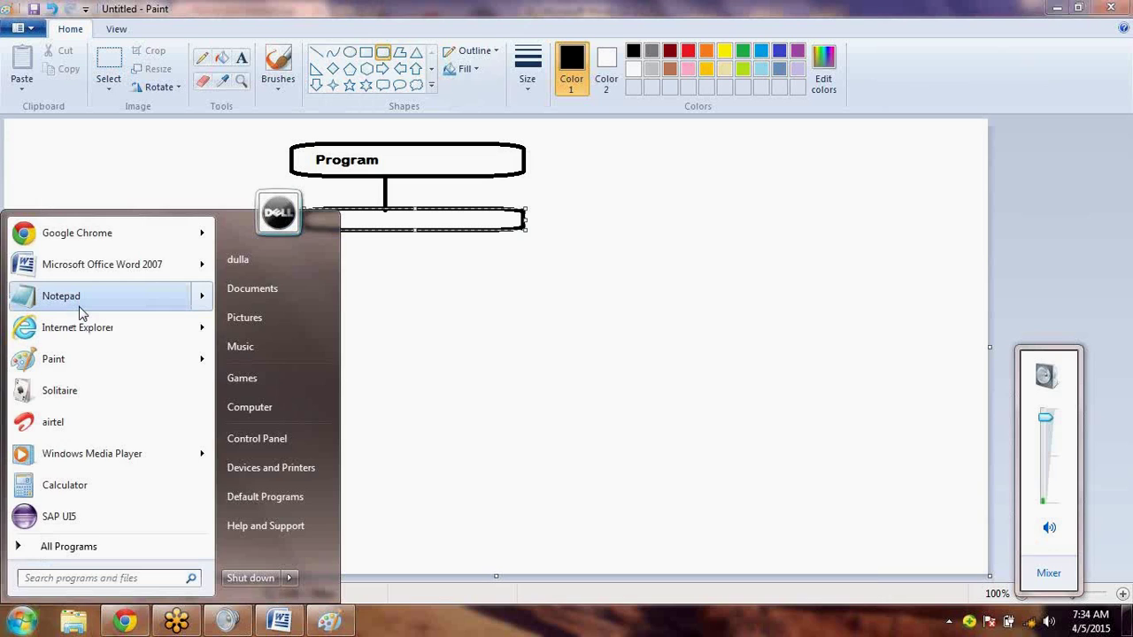
click(80, 301)
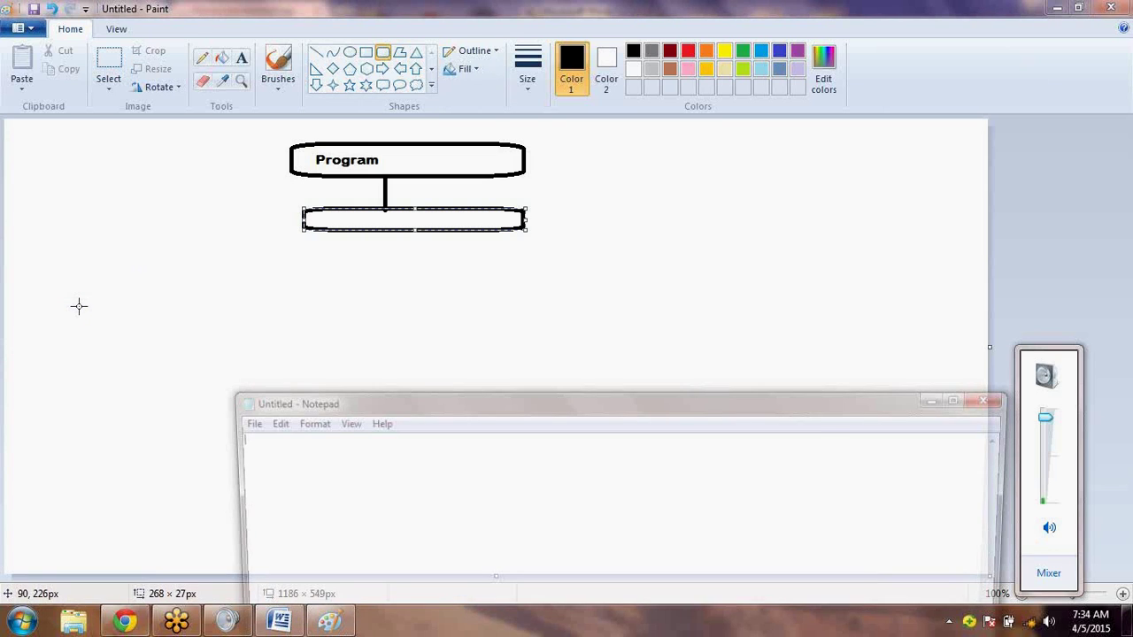
text(main() { 	int a;)
text(clrscr(); 	)
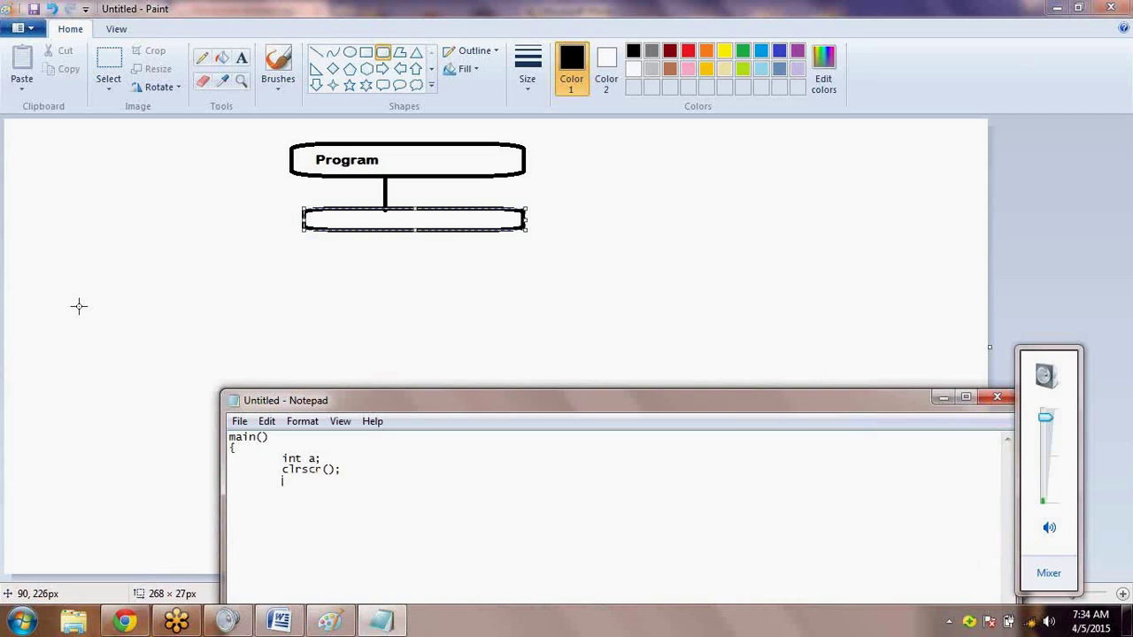
text(printf("Enter Name)
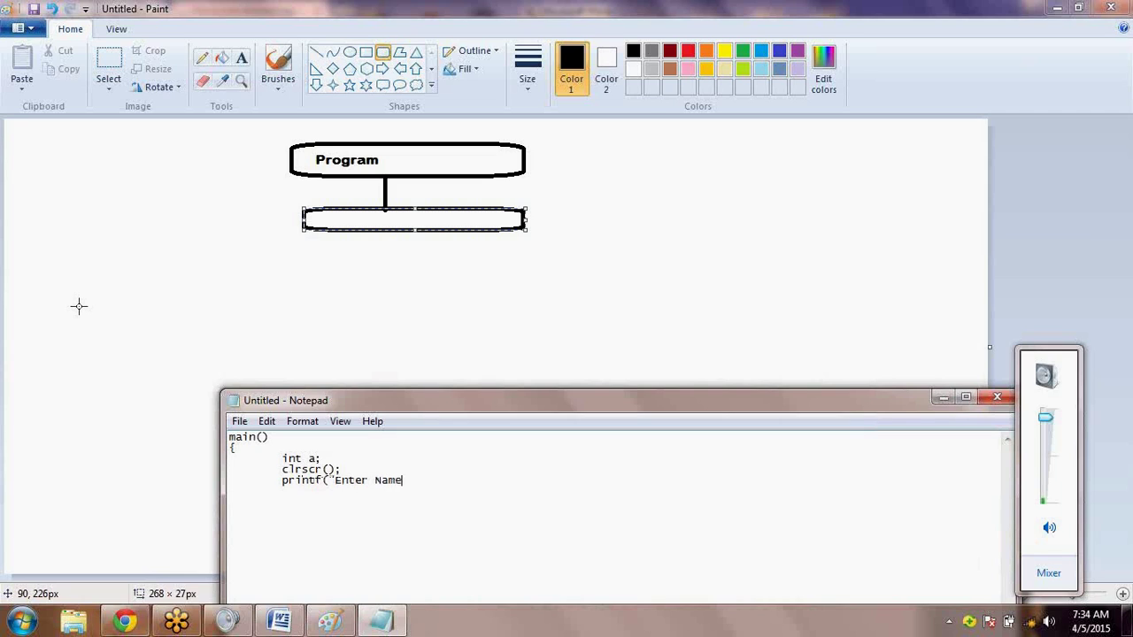
text("); 	scanf(")
text(getch();)
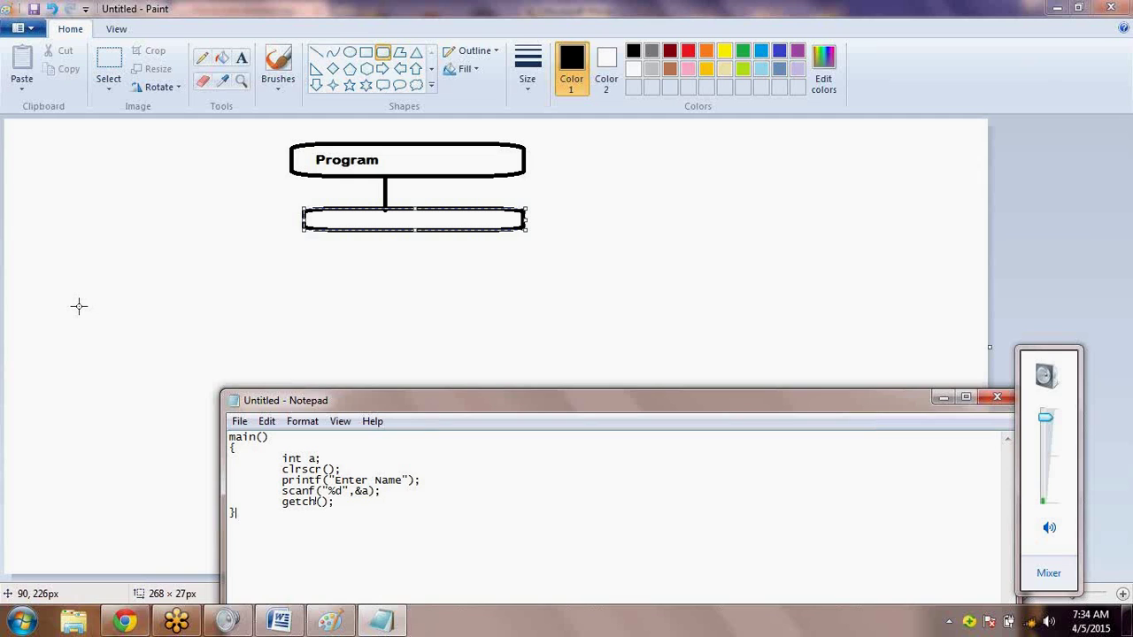
Move the Notepad window higher so it sits just below the diagram, leaving both boxes visible
click(372, 422)
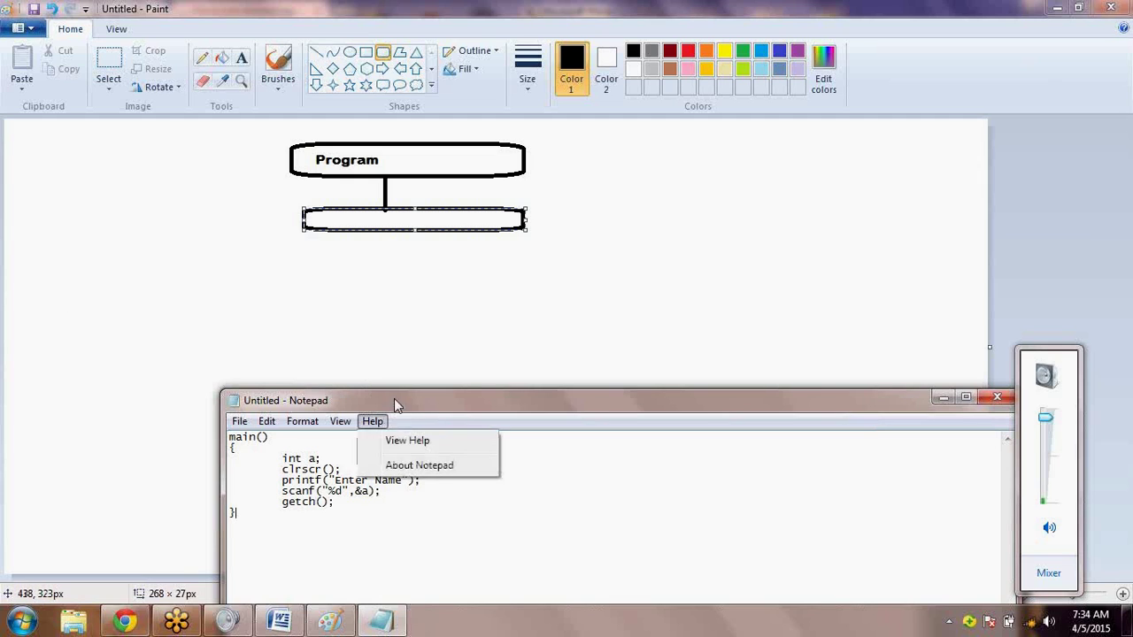
click(398, 402)
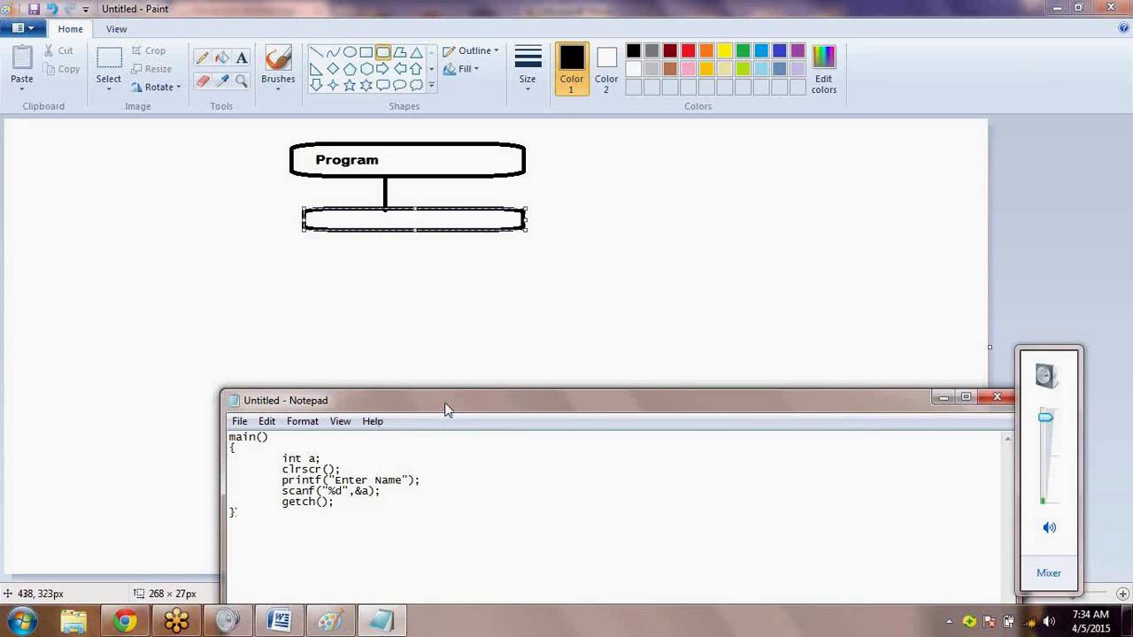
drag(447, 410, 465, 325)
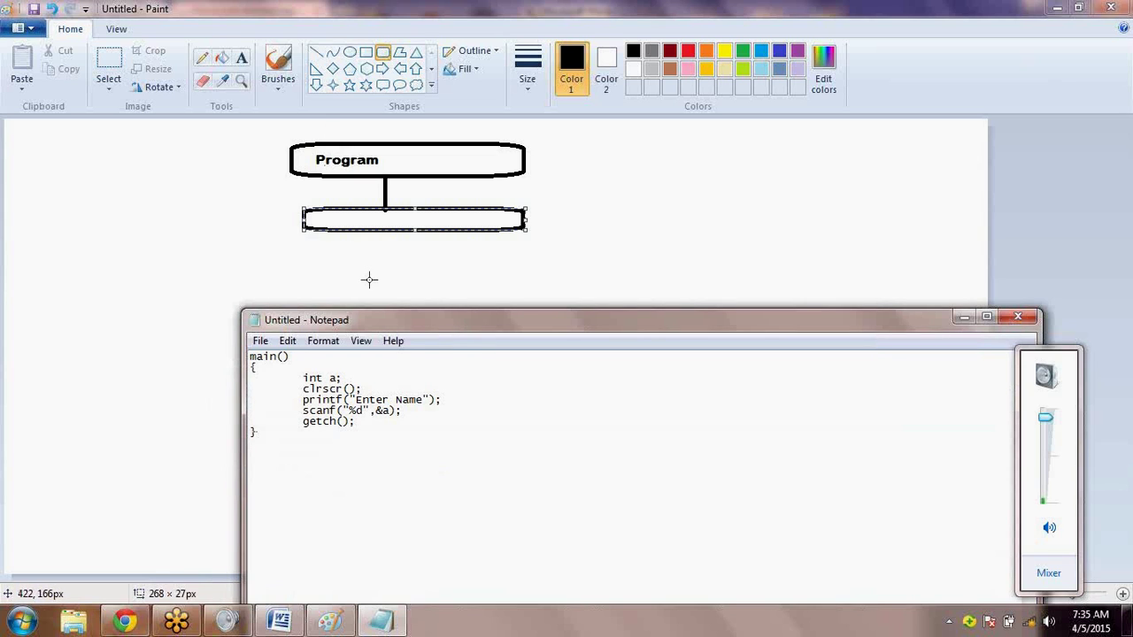
Examine the C program in Notepad, highlighting the main() block, the int a; declaration and the printf statement
click(502, 256)
click(382, 621)
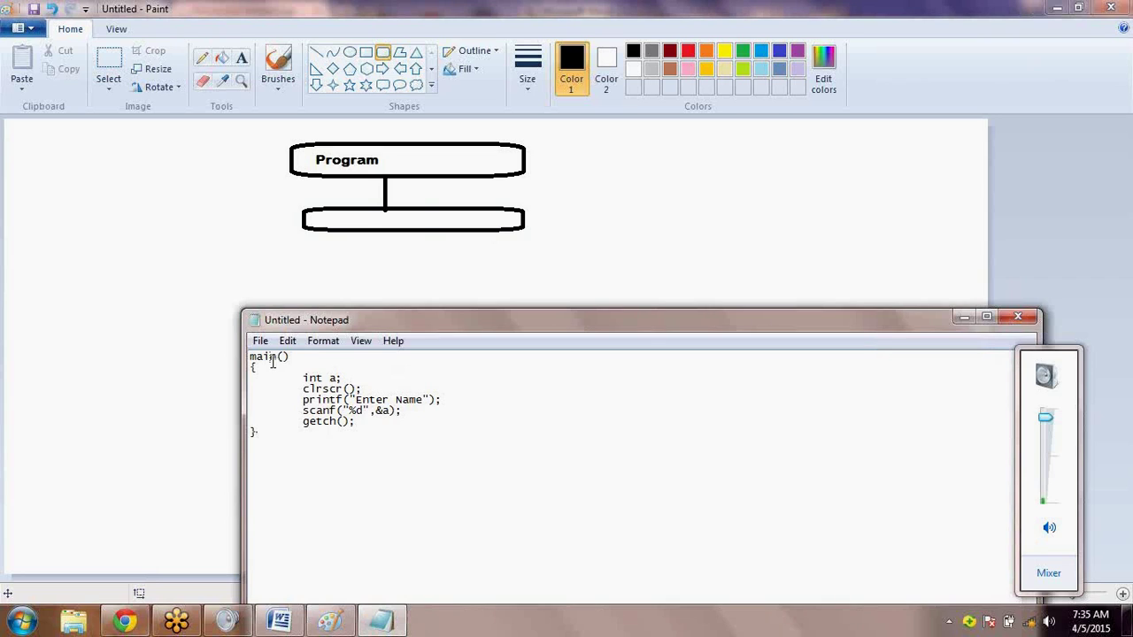
drag(271, 358, 324, 461)
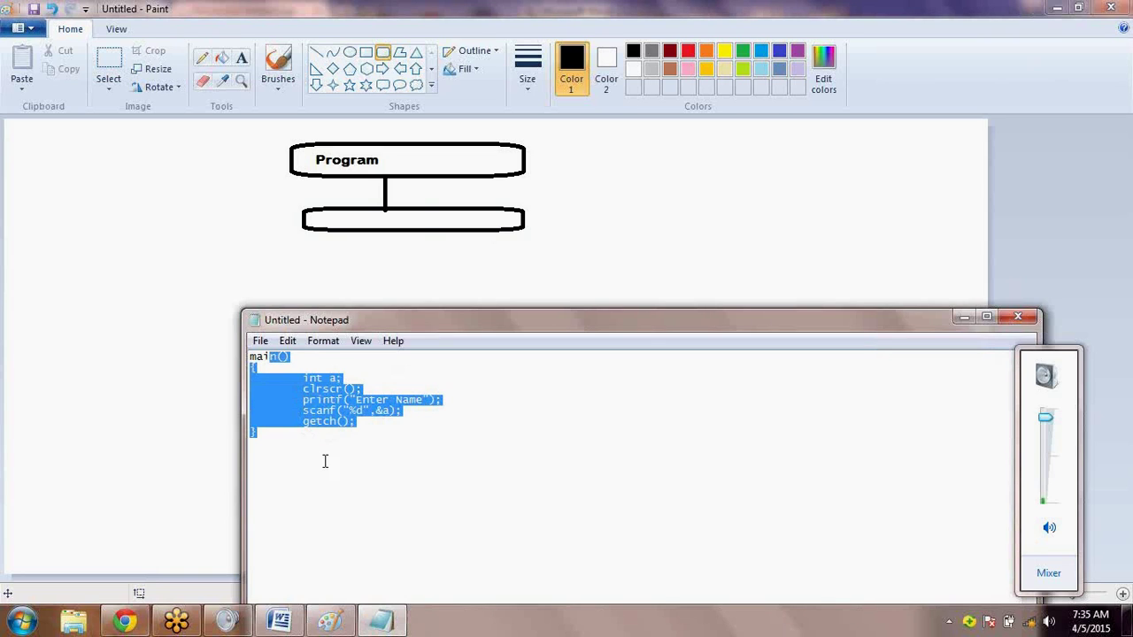
click(377, 375)
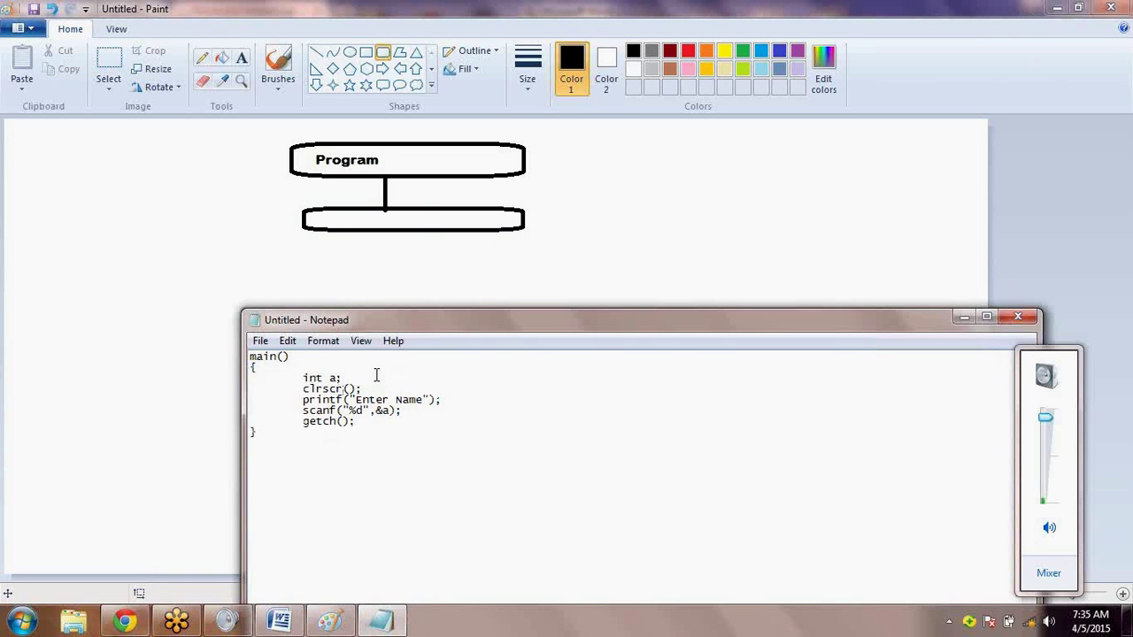
drag(299, 377, 393, 385)
drag(310, 400, 428, 400)
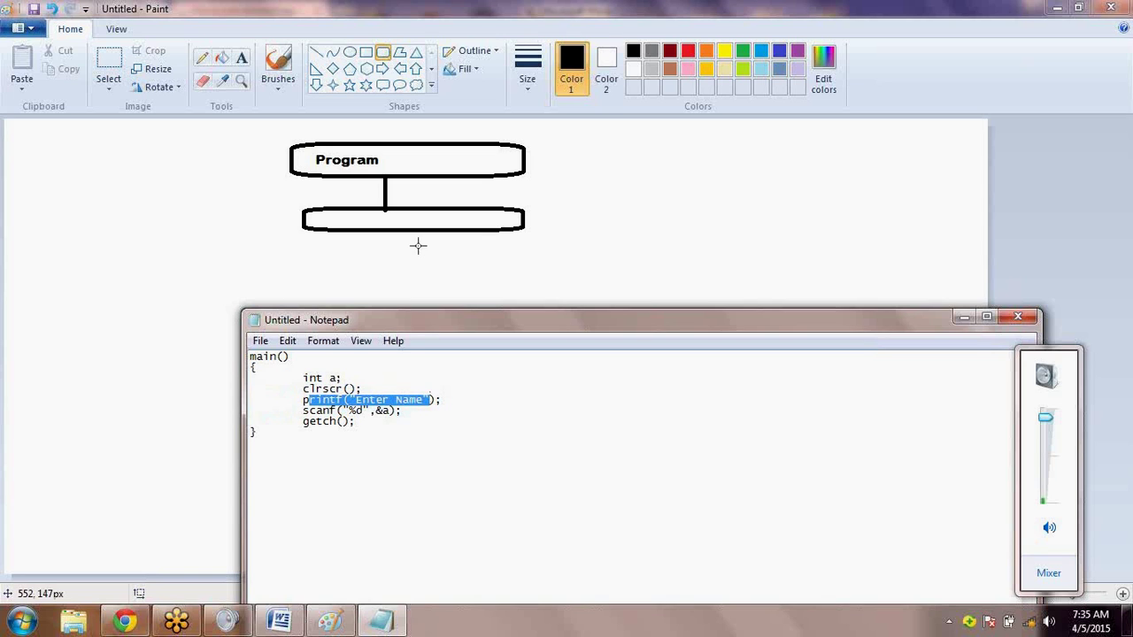
Switch to Paint and add the text "Statements" inside the empty rounded box below Program
click(200, 291)
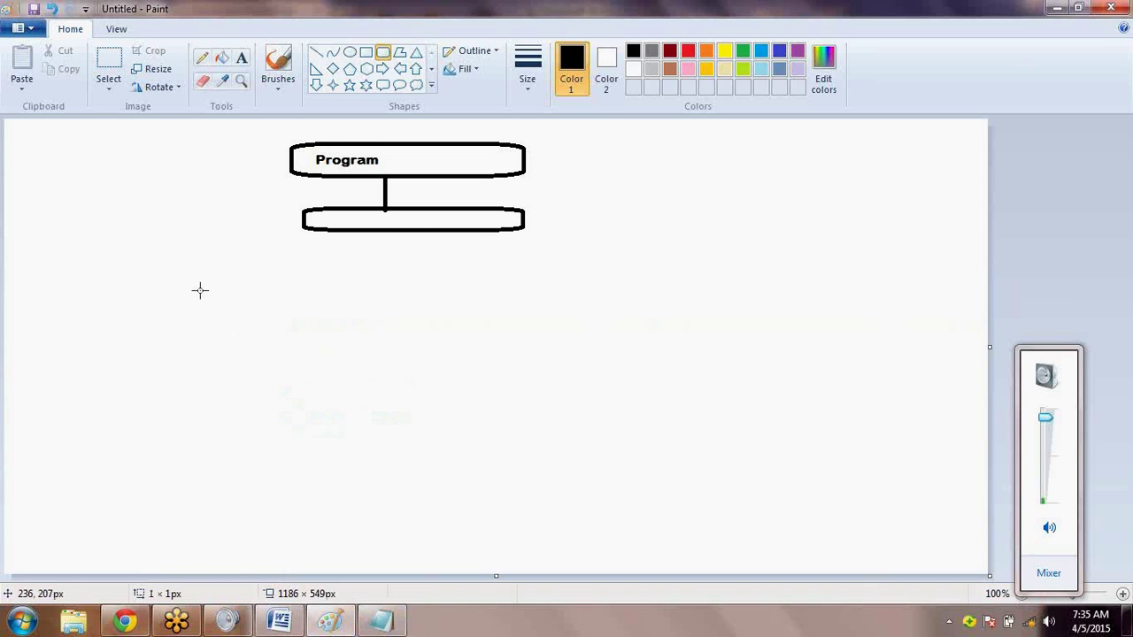
click(242, 57)
drag(333, 210, 468, 219)
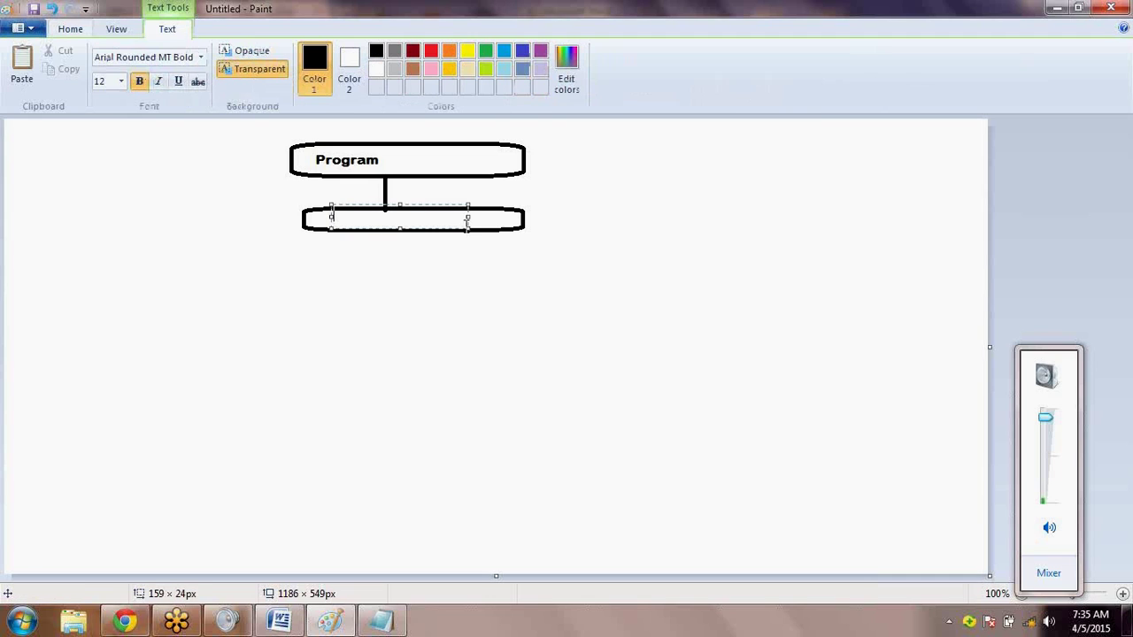
text(Statements)
click(504, 353)
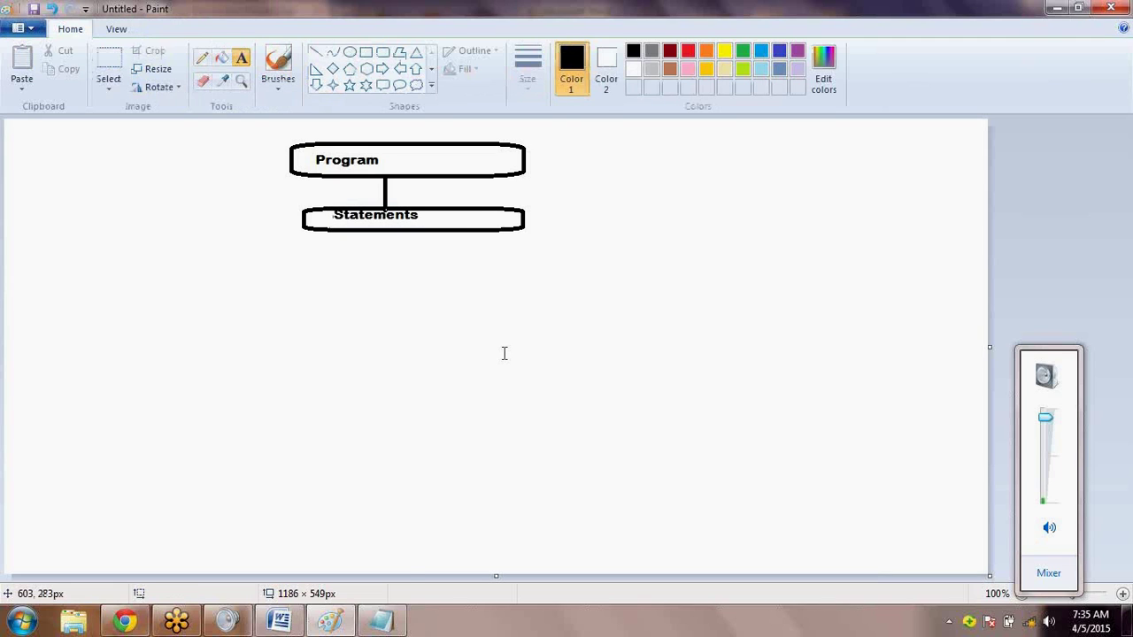
Switch to Notepad and examine the parts of the int a; statement, highlighting the keyword int and the variable a
click(383, 621)
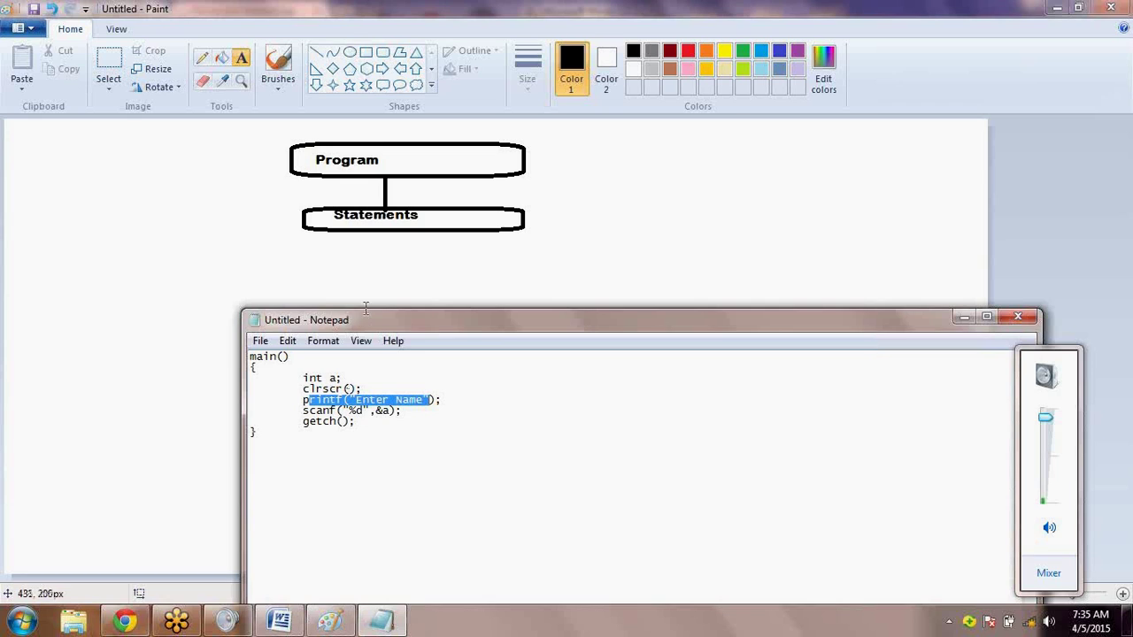
click(378, 442)
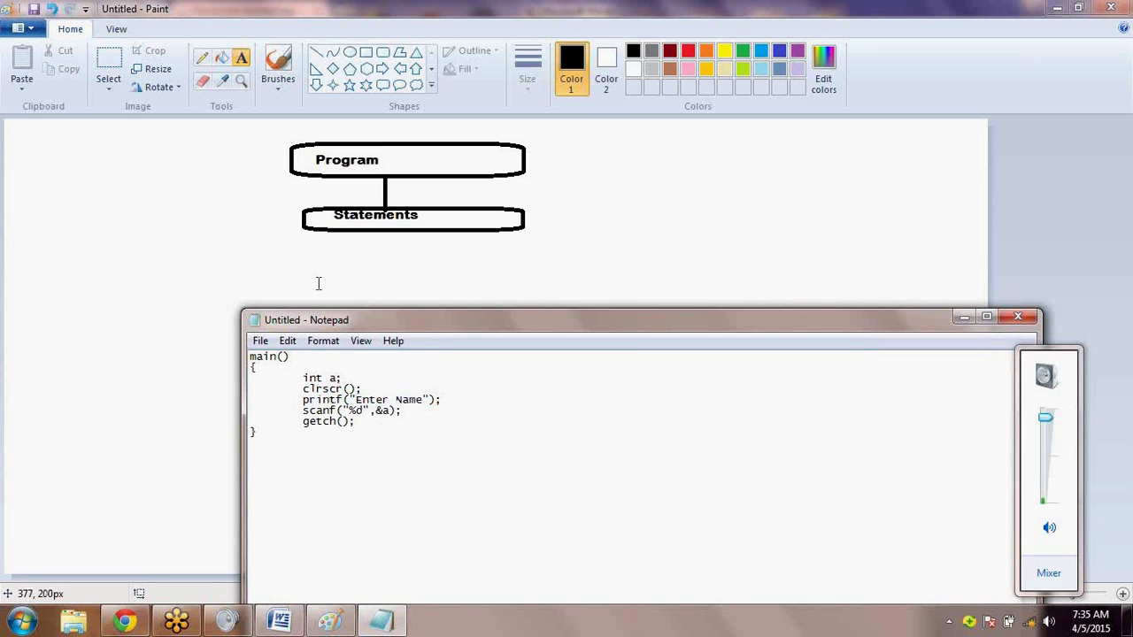
drag(301, 378, 326, 381)
click(333, 379)
click(306, 383)
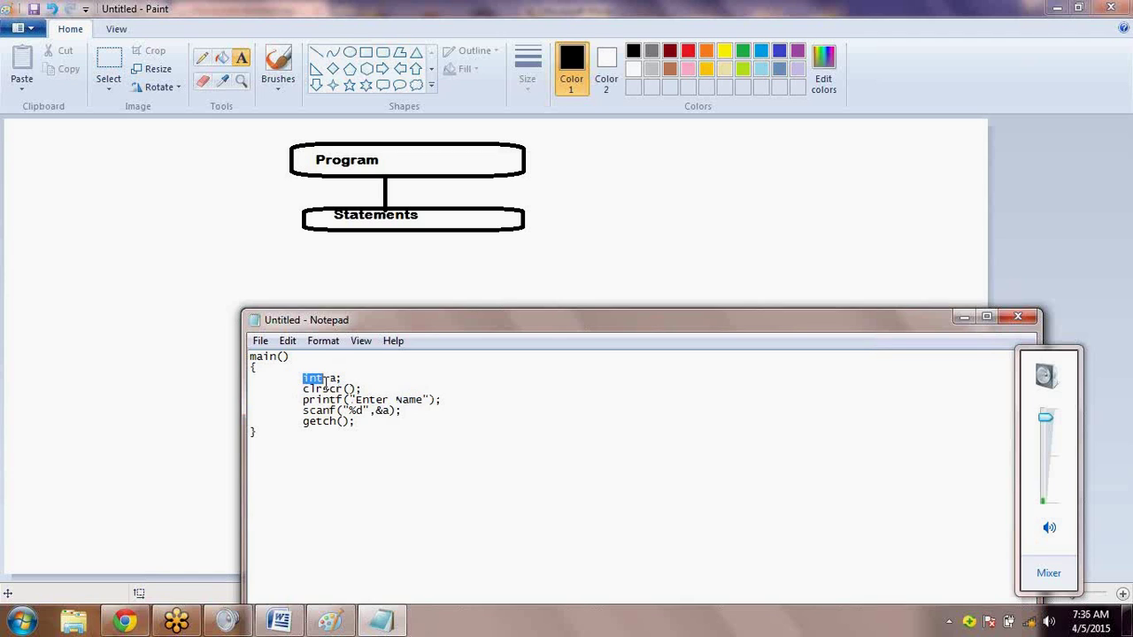
drag(328, 378, 338, 377)
Switch to Paint and draw a vertical line down from the Statements box, ending in a new, narrower rounded rectangle
click(373, 281)
click(137, 222)
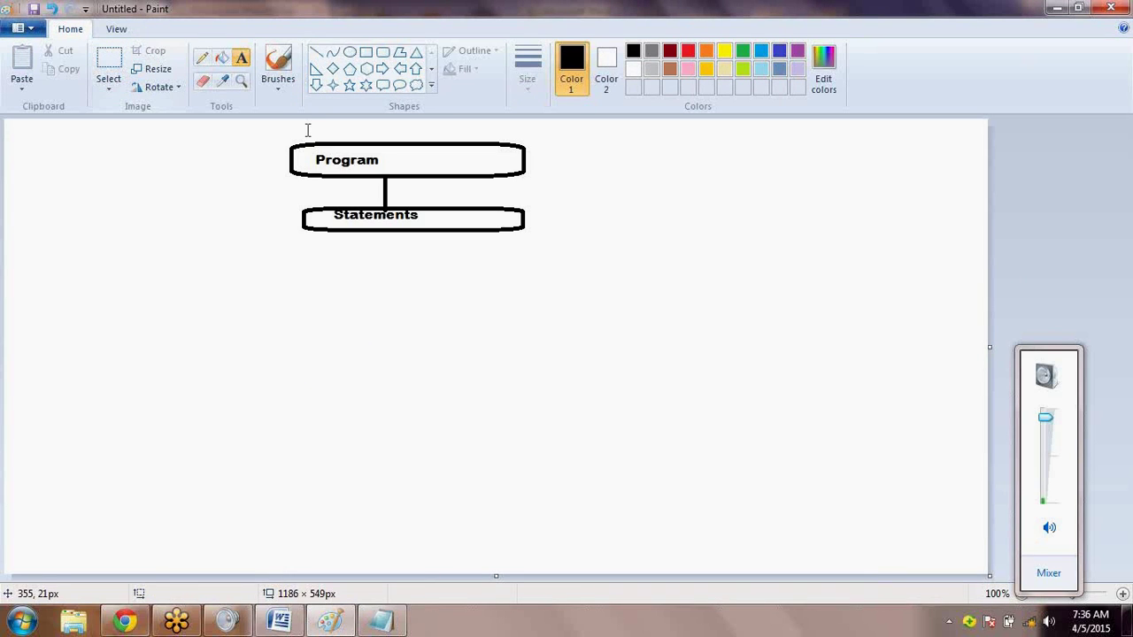
click(316, 52)
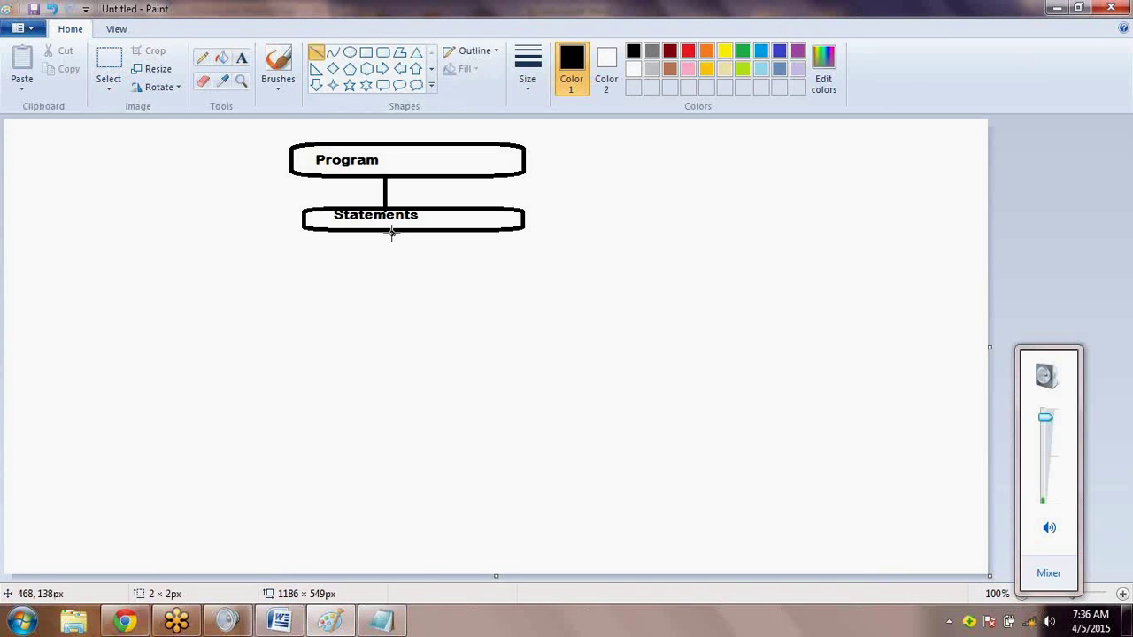
drag(392, 232, 393, 272)
click(382, 52)
drag(333, 267, 486, 298)
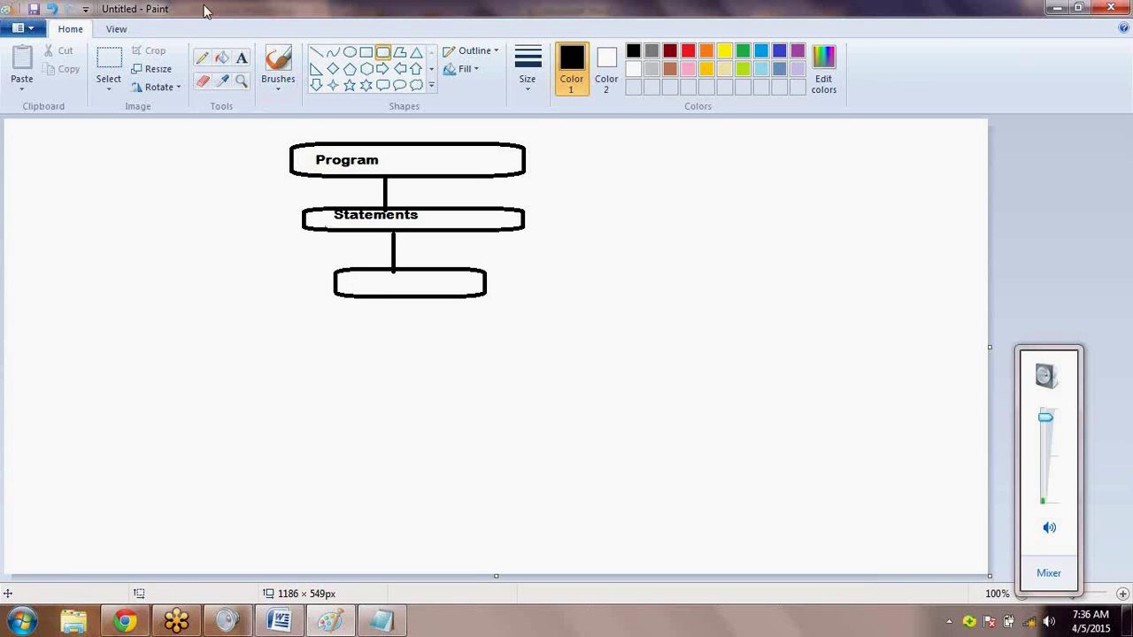
Add the text "Tokens" inside the empty rounded box below Statements
click(241, 58)
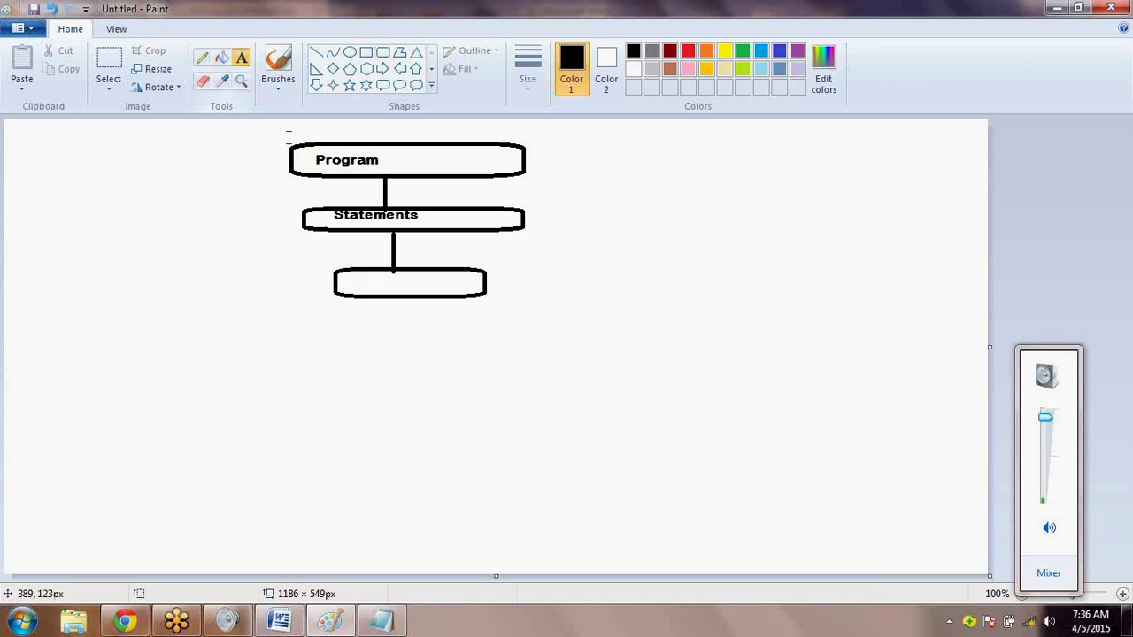
drag(348, 270, 469, 297)
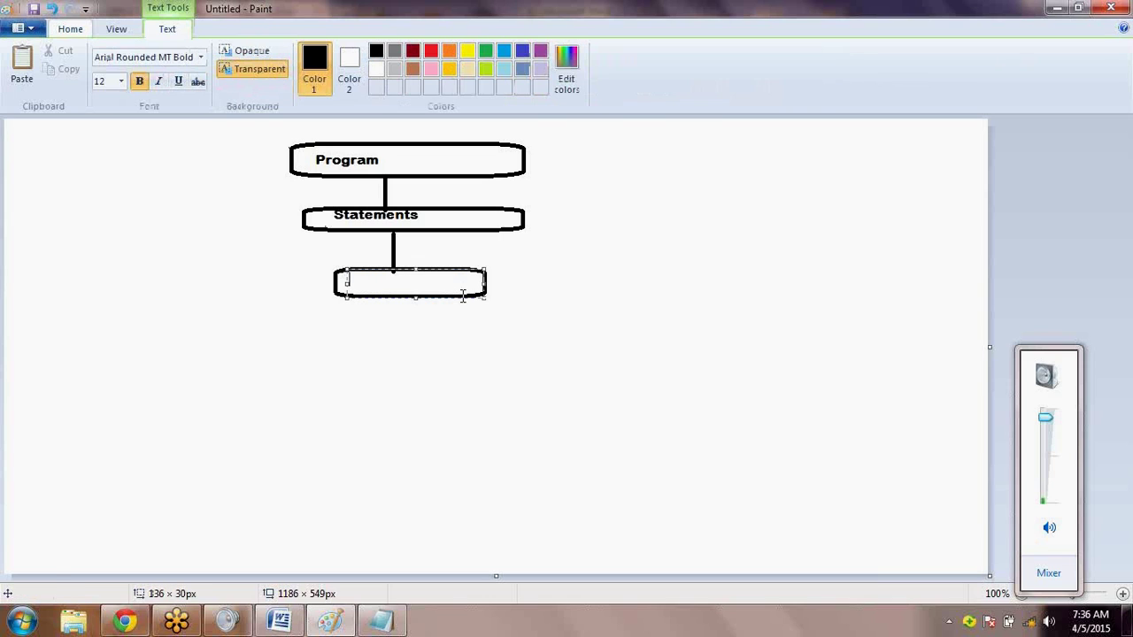
text(Tokes)
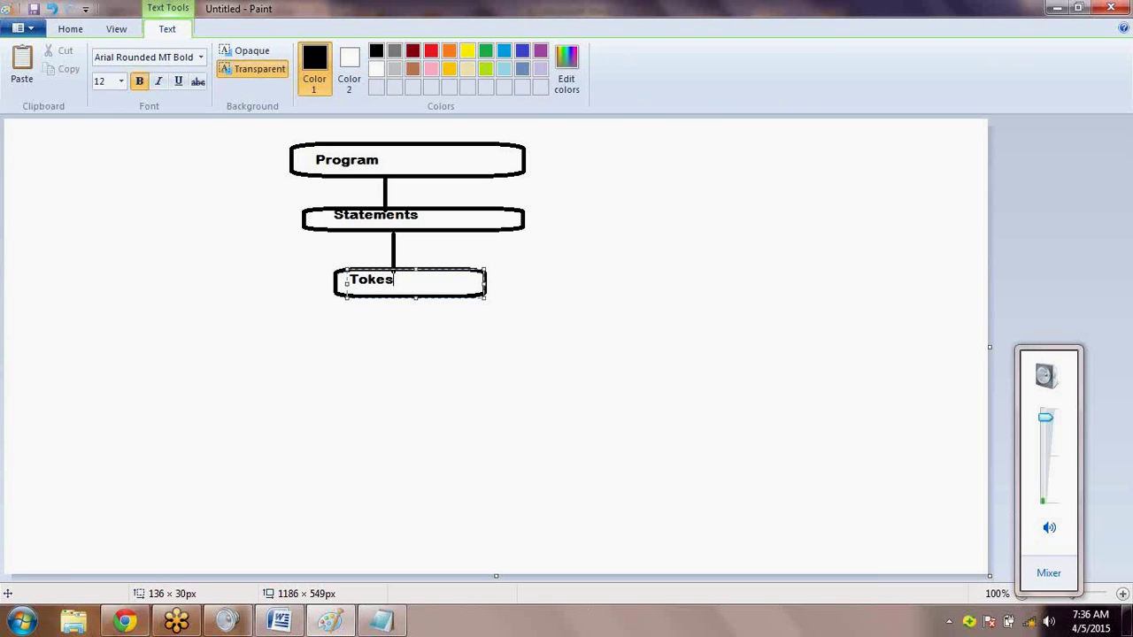
key(BackSpace)
key(BackSpace)
text(en)
text(s)
click(640, 298)
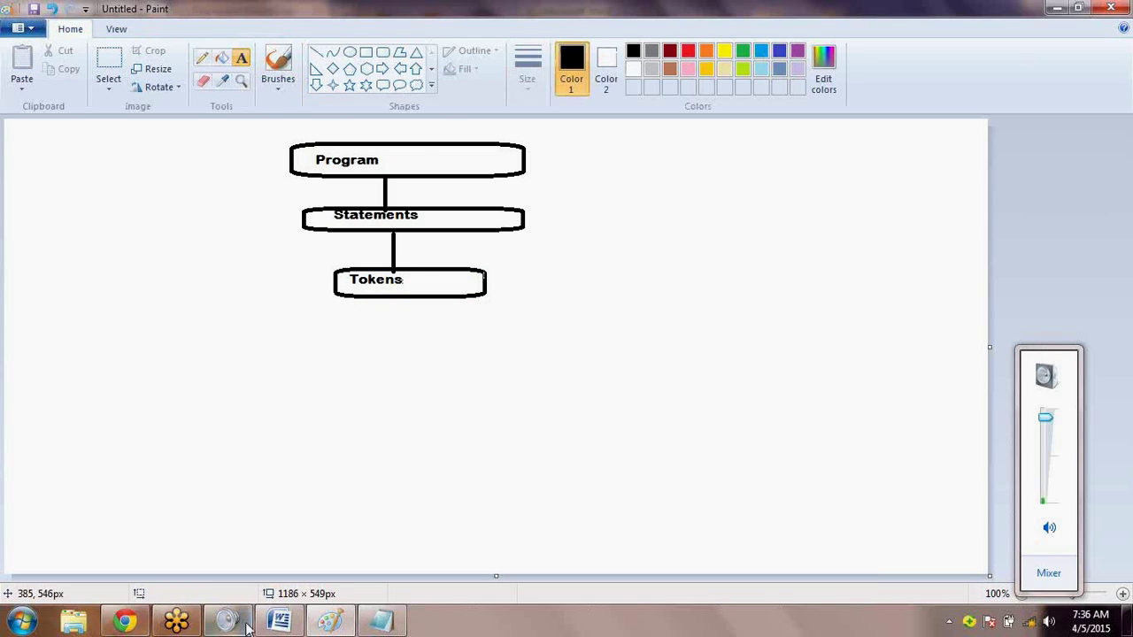
Examine the int a; declaration in Notepad as an example of tokens, and return to Paint
click(394, 617)
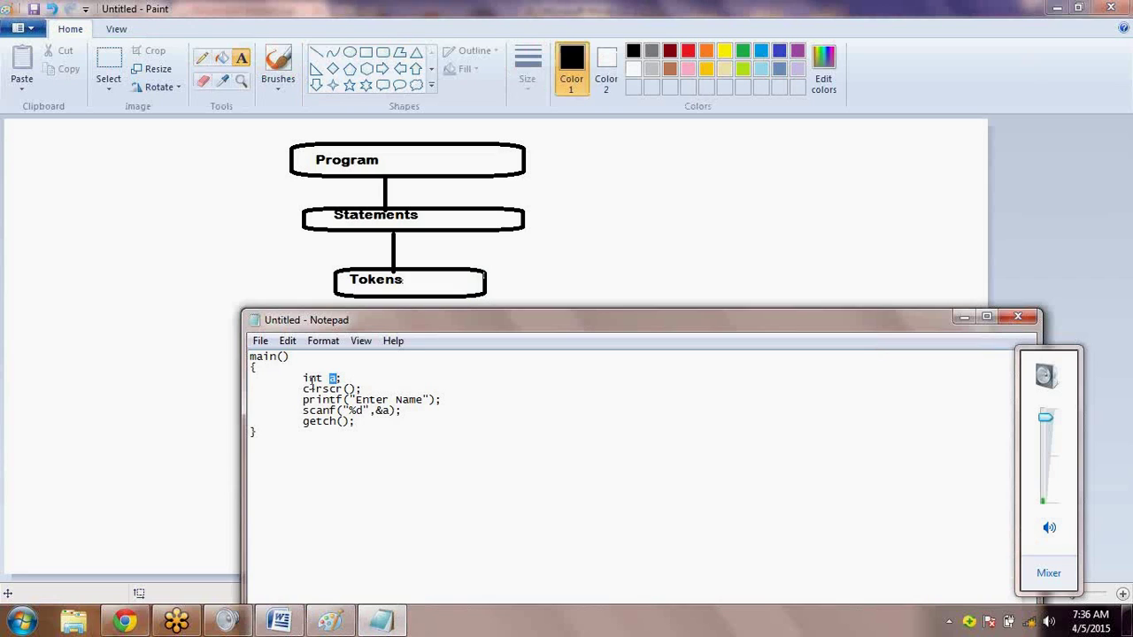
drag(304, 378, 340, 379)
click(574, 248)
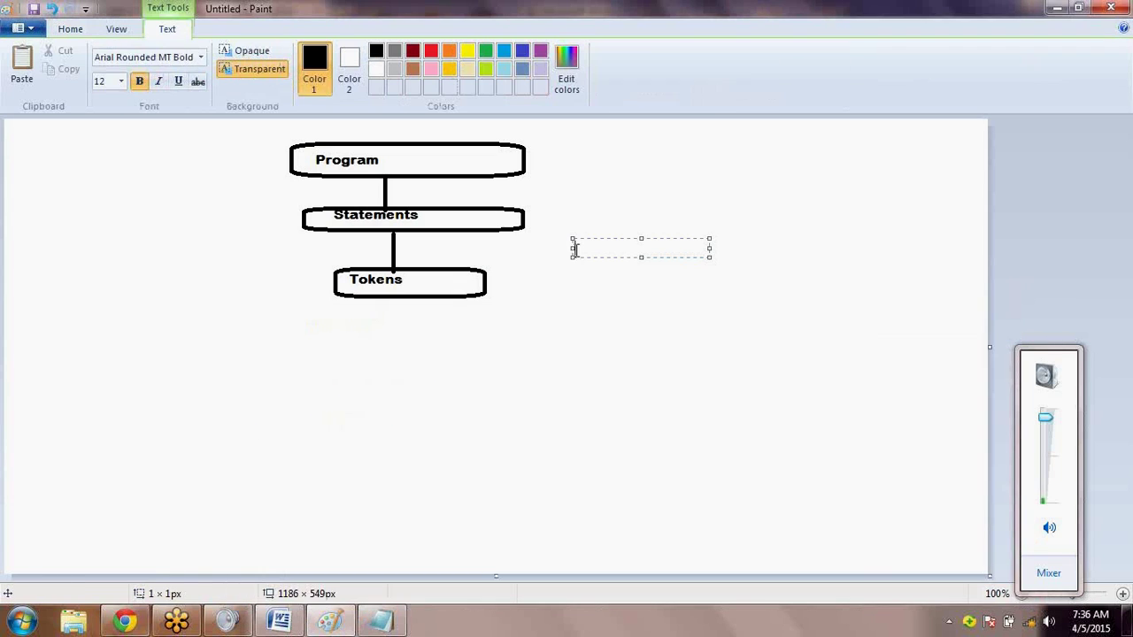
click(70, 29)
click(382, 53)
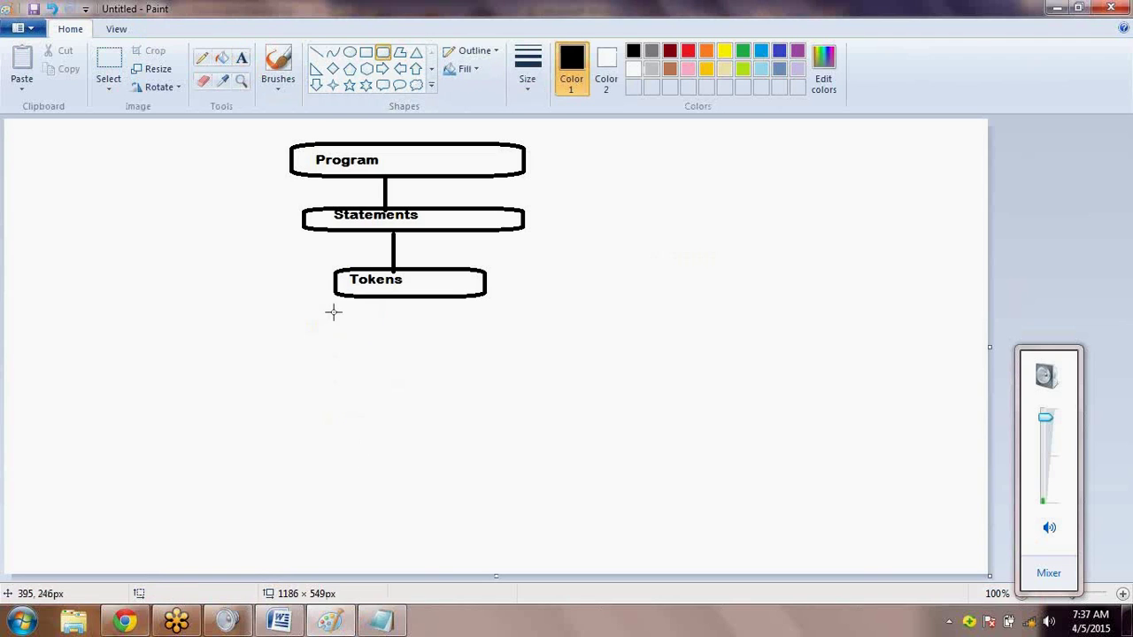
drag(334, 286, 249, 309)
key(ctrl+z)
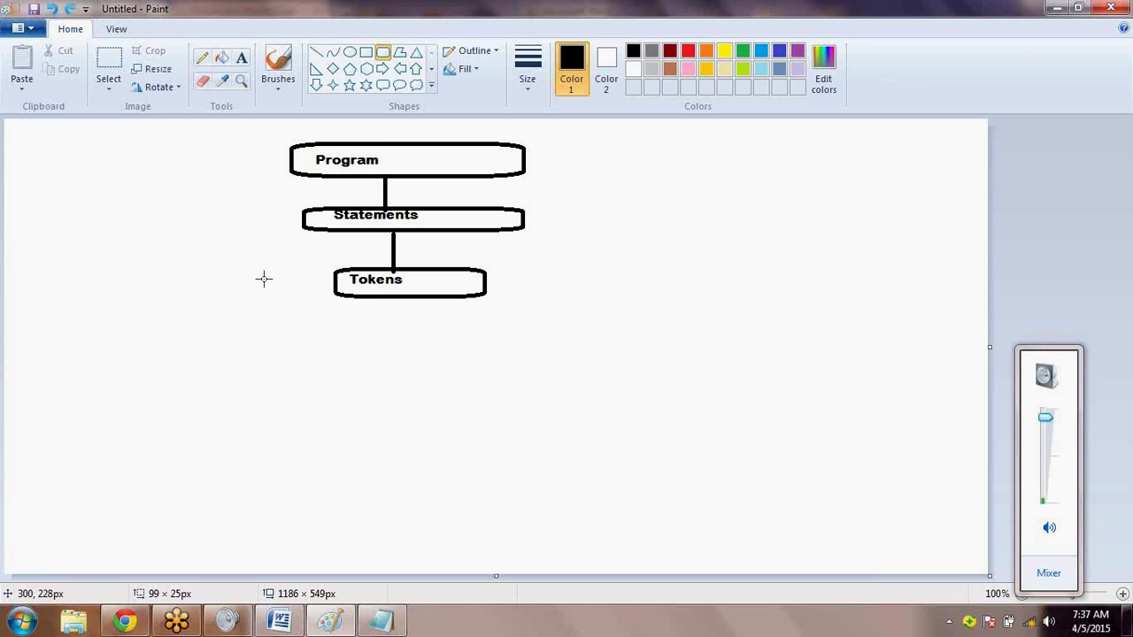
Draw five straight branch lines from the Tokens box: one sloping down-left, three from its lower edge and corner, and one horizontally rightward
click(316, 52)
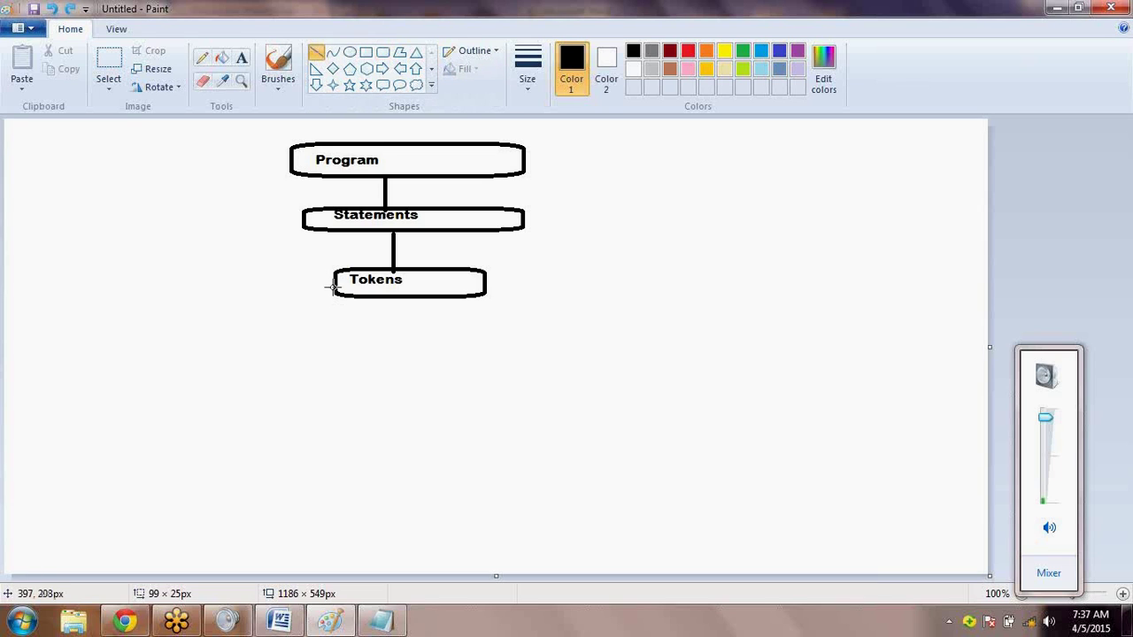
mouse_move(333, 288)
mouse_down()
mouse_move(275, 328)
mouse_move(227, 340)
mouse_up()
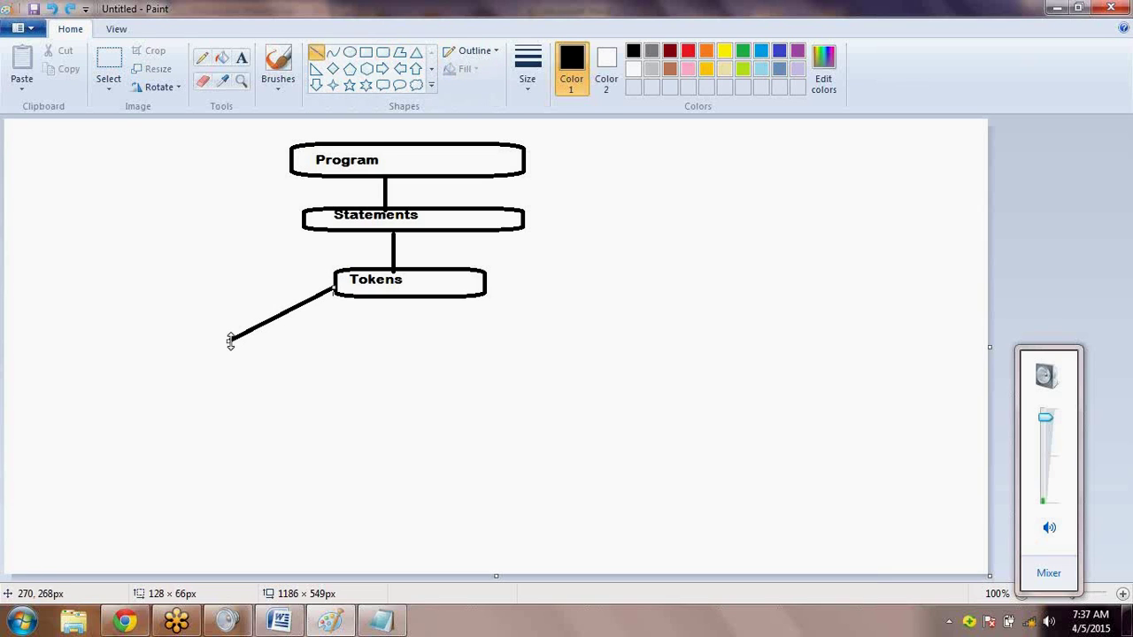
drag(370, 299, 365, 366)
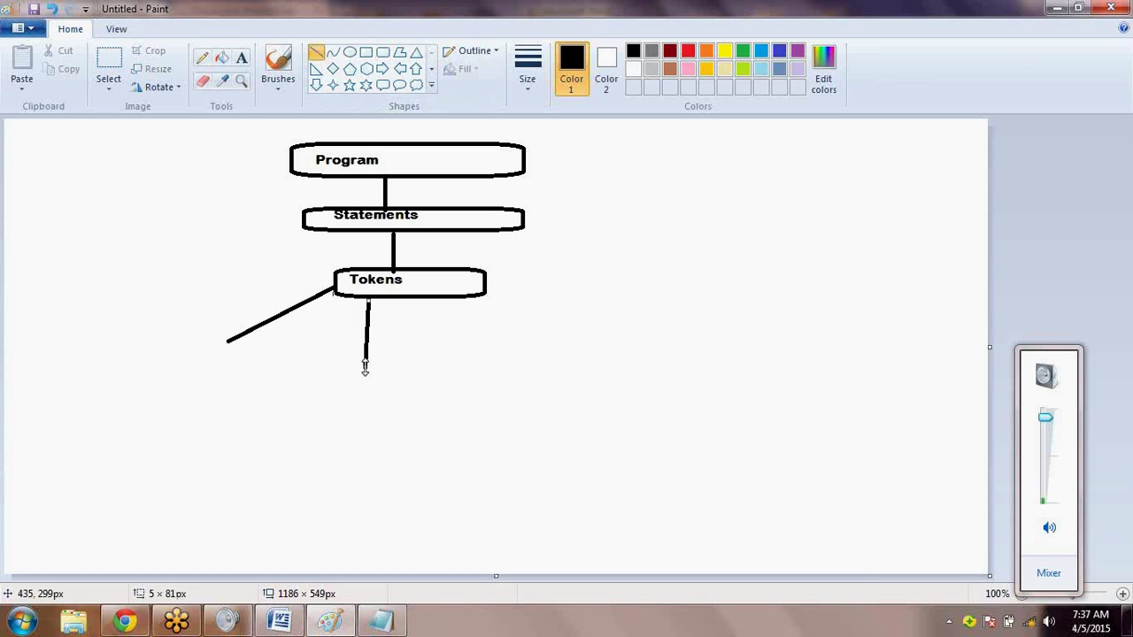
mouse_move(420, 299)
mouse_down()
mouse_move(437, 354)
mouse_move(454, 363)
mouse_up()
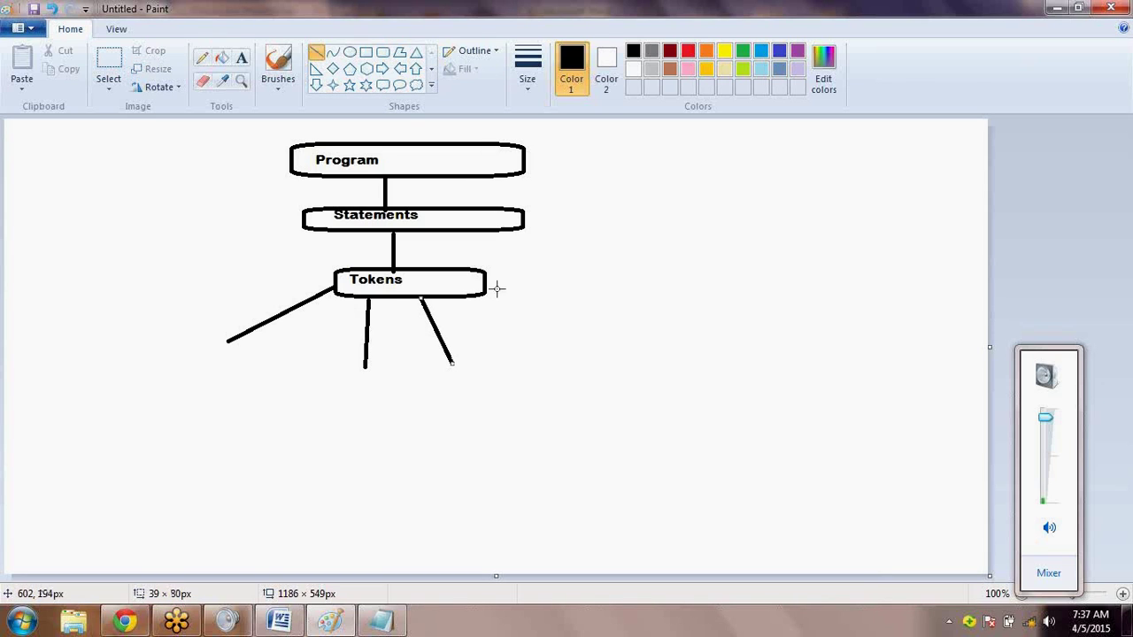
drag(483, 298, 544, 355)
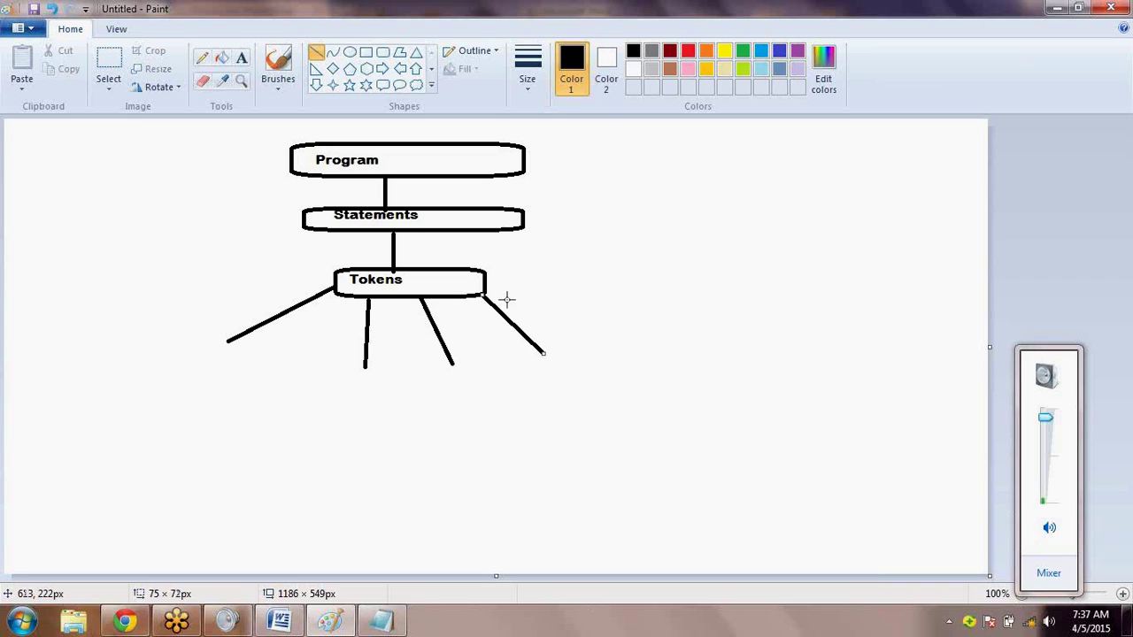
click(498, 277)
drag(498, 277, 599, 279)
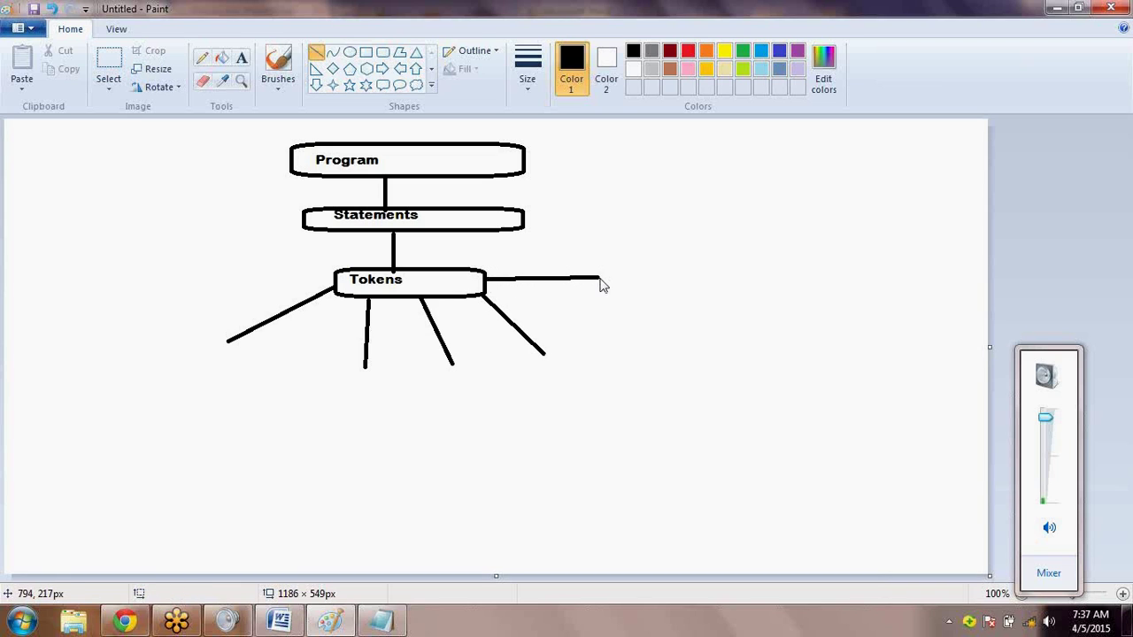
Draw an empty rounded rectangle at the end of each of the five branch lines from the Tokens box
click(382, 52)
drag(162, 336, 415, 399)
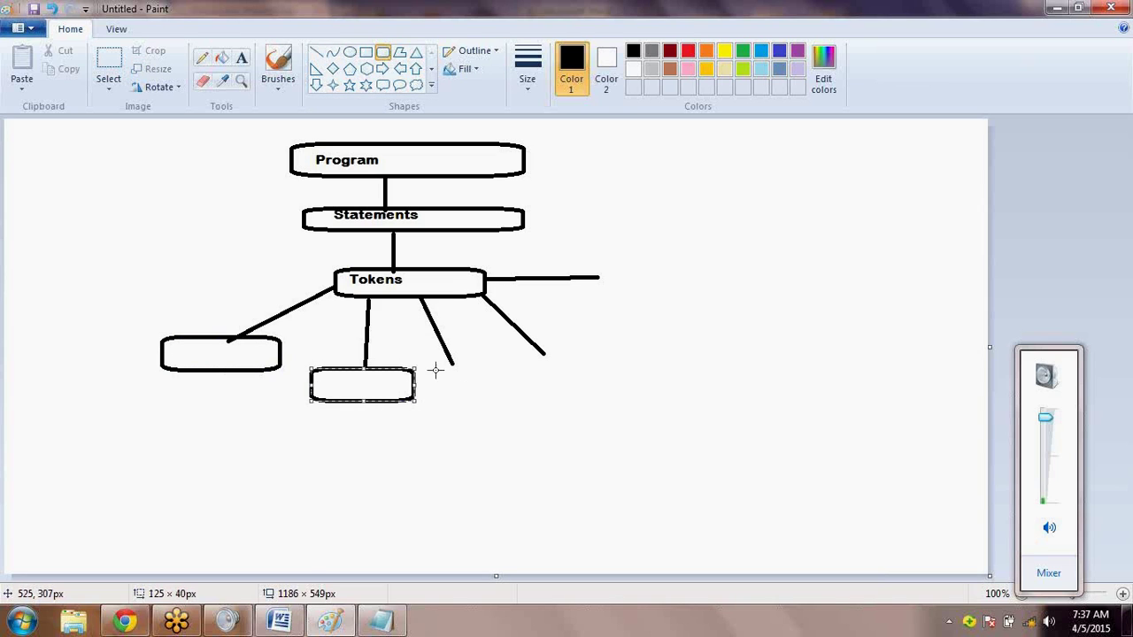
drag(429, 360, 530, 412)
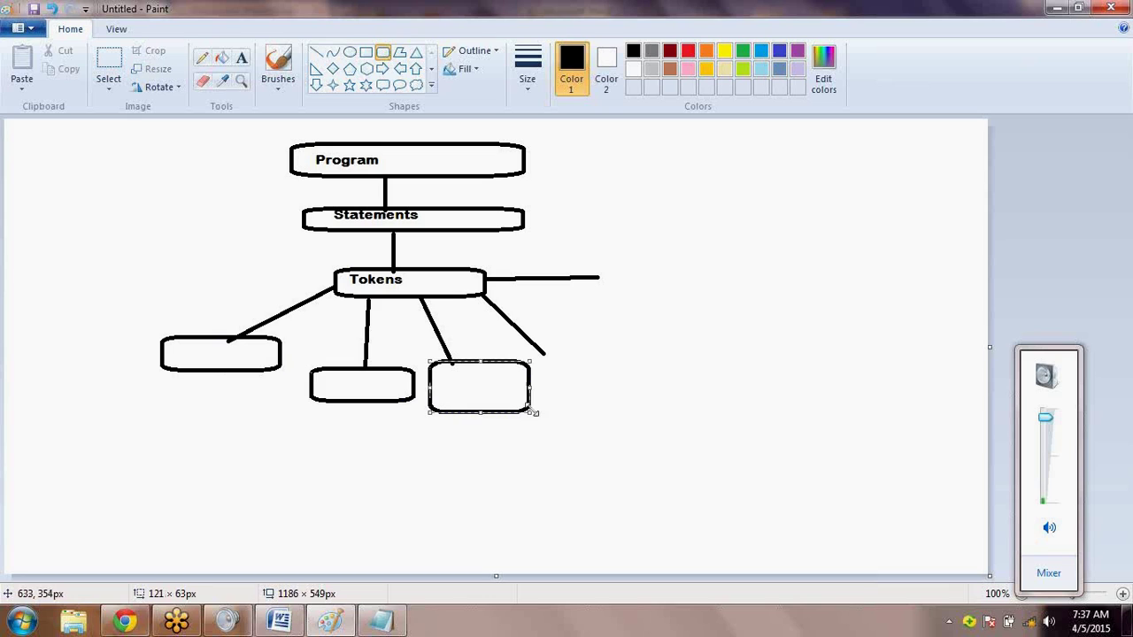
drag(545, 334, 653, 369)
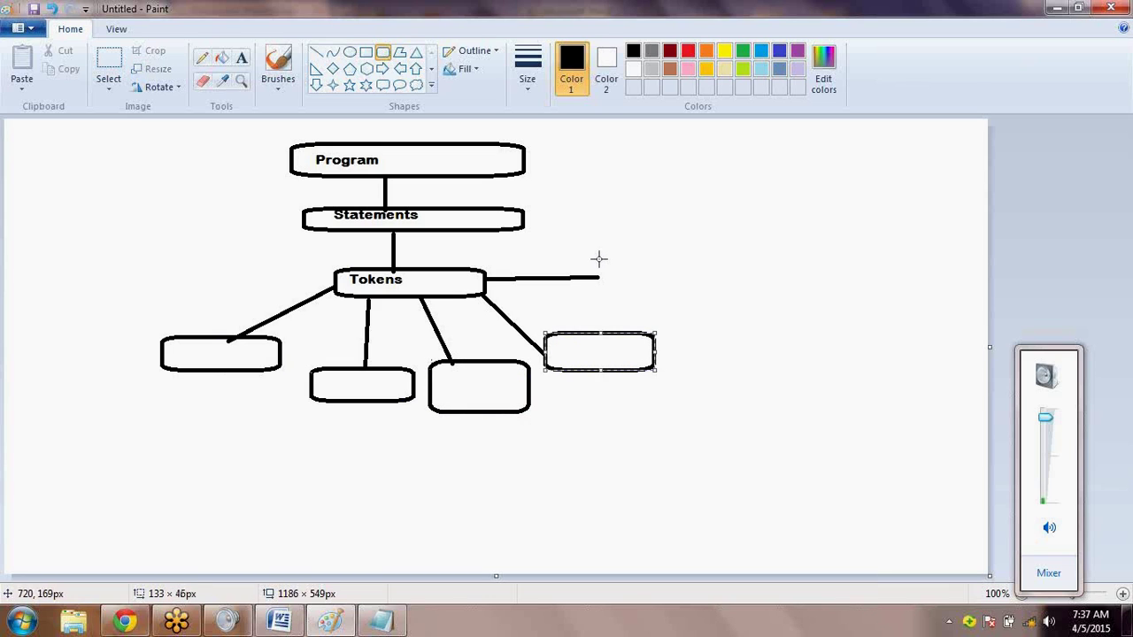
drag(595, 258, 704, 289)
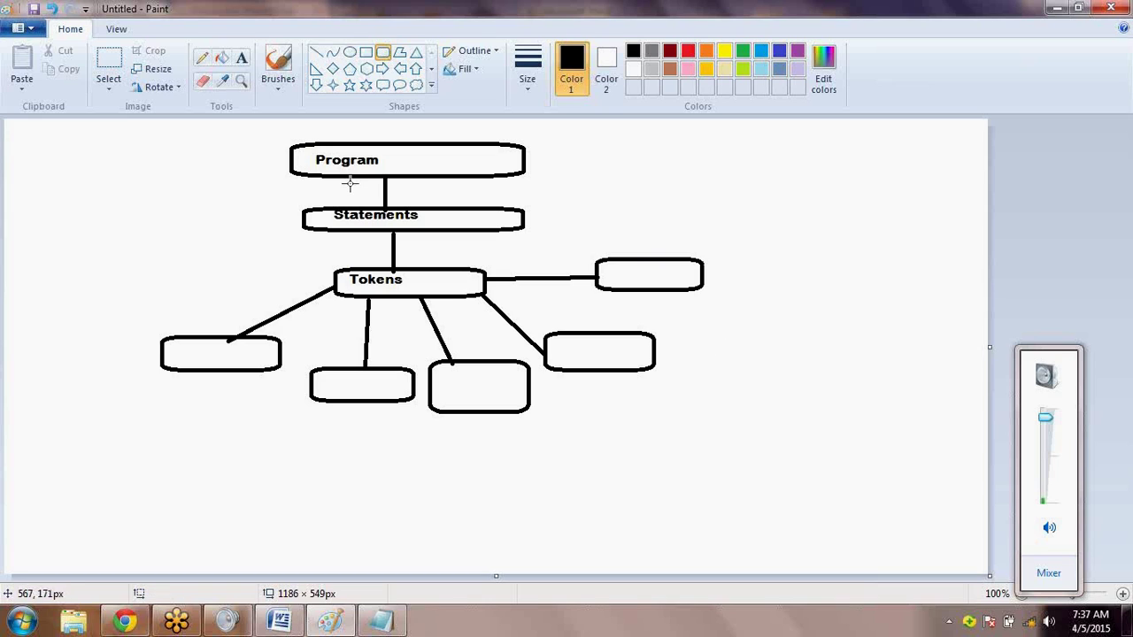
Add the text "Identifiers" inside the empty rounded box at the end of the far-left branch
click(244, 57)
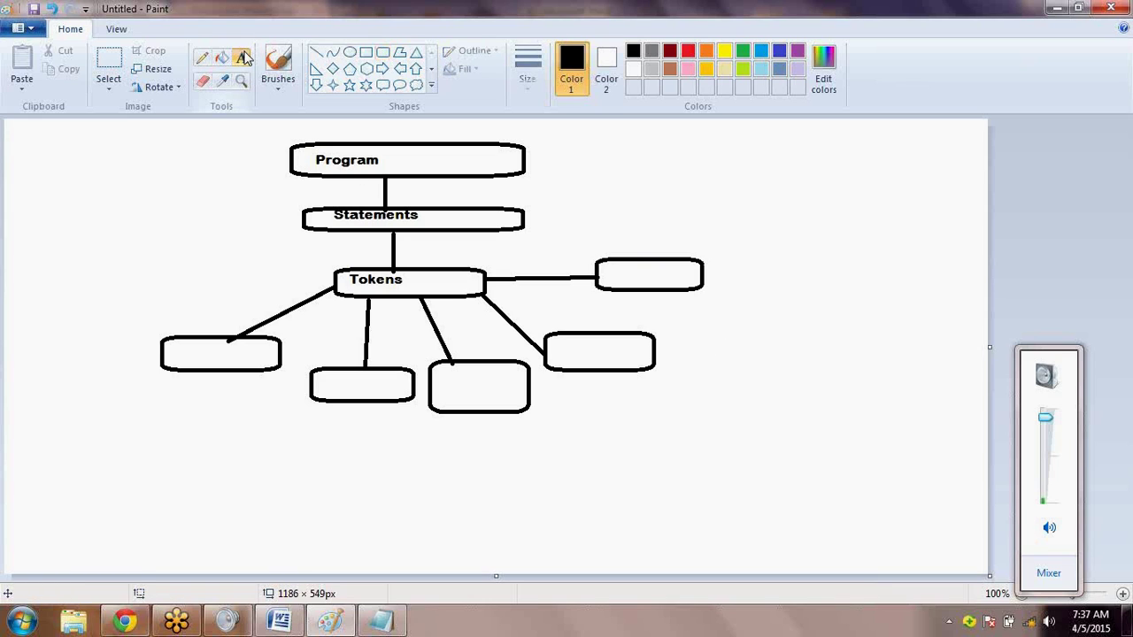
drag(174, 346, 270, 373)
text(Identifiers)
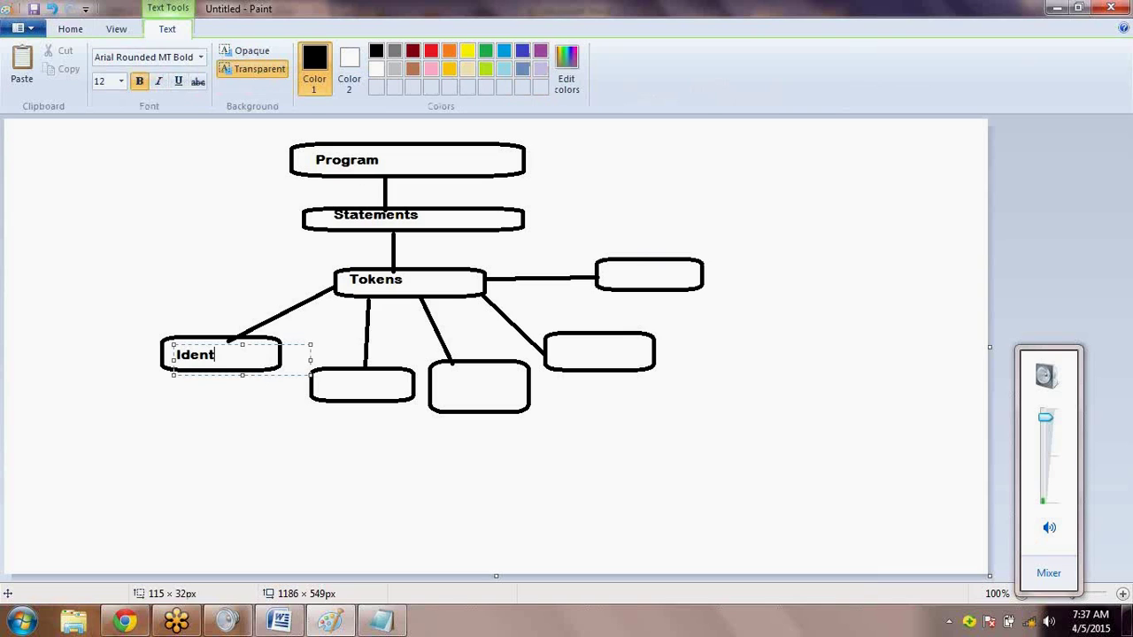
click(321, 461)
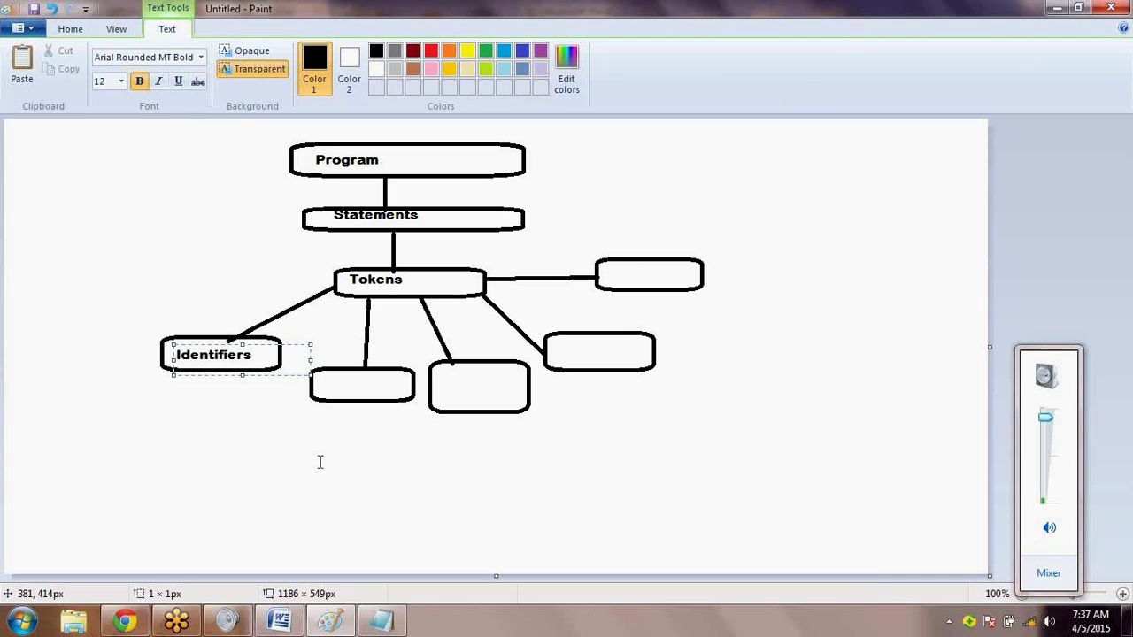
click(318, 458)
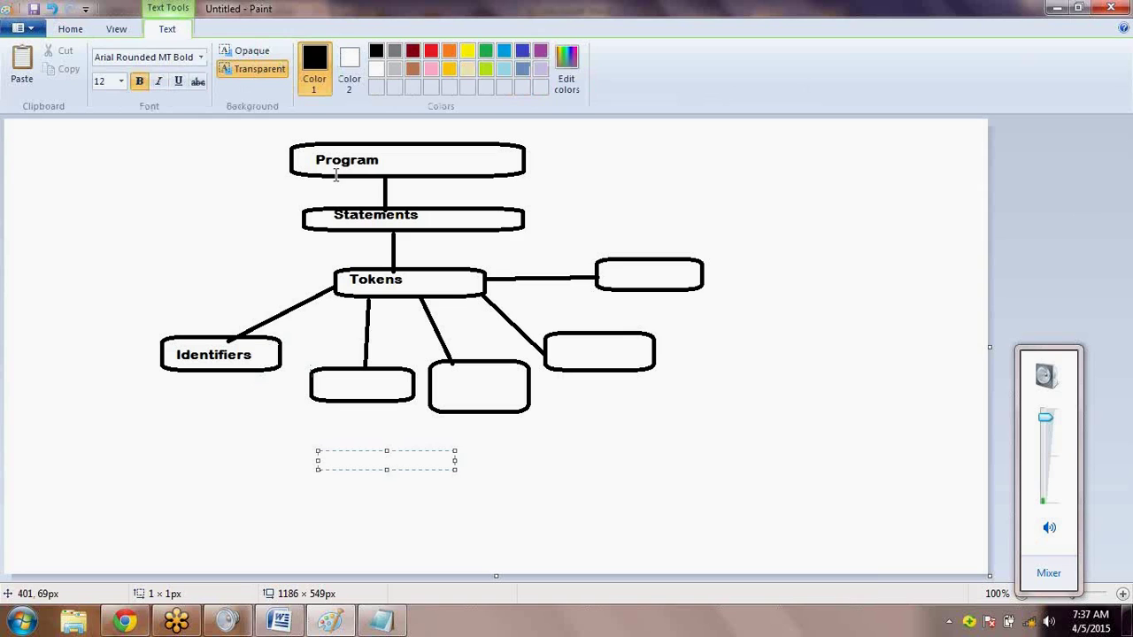
click(113, 202)
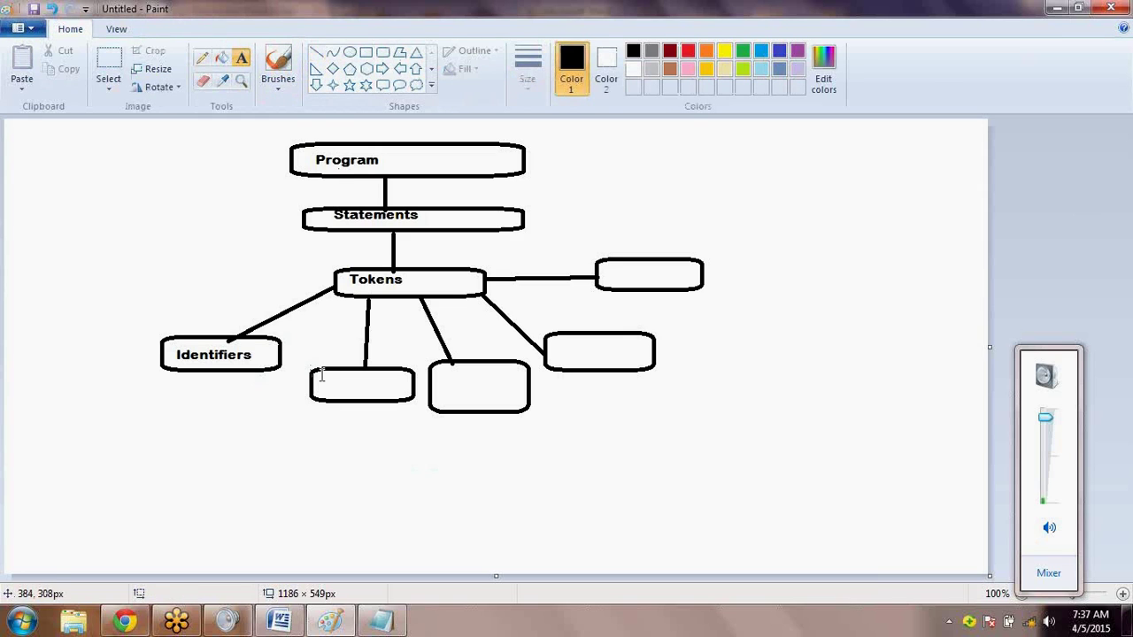
Add the text "Keywords" inside the empty rounded box beside Identifiers
drag(319, 373, 394, 395)
text(Keywords)
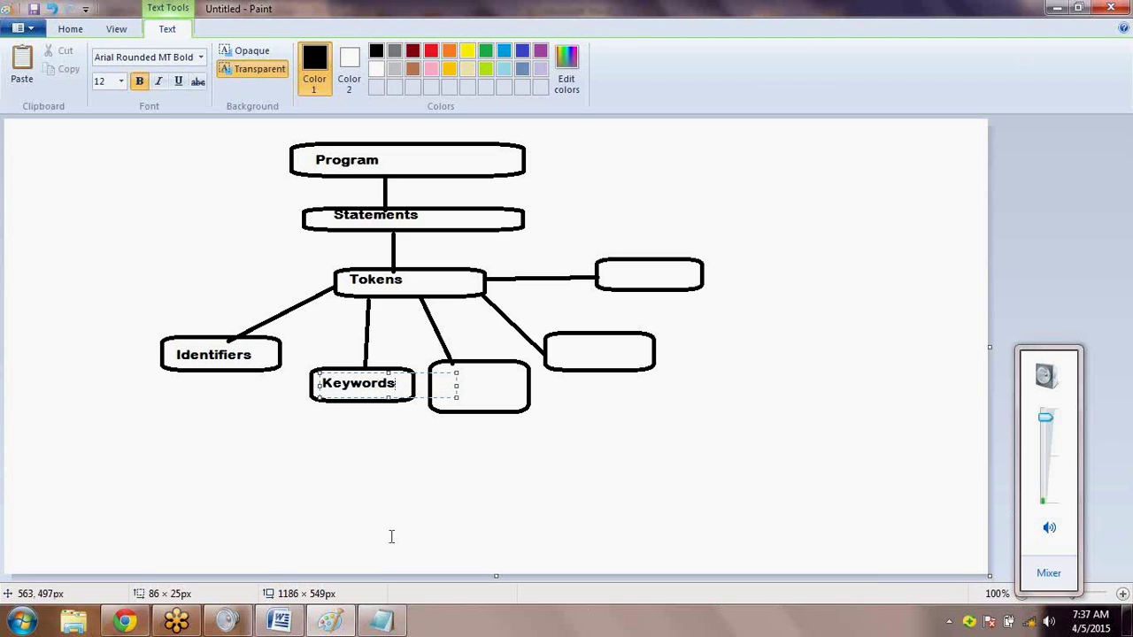
click(352, 469)
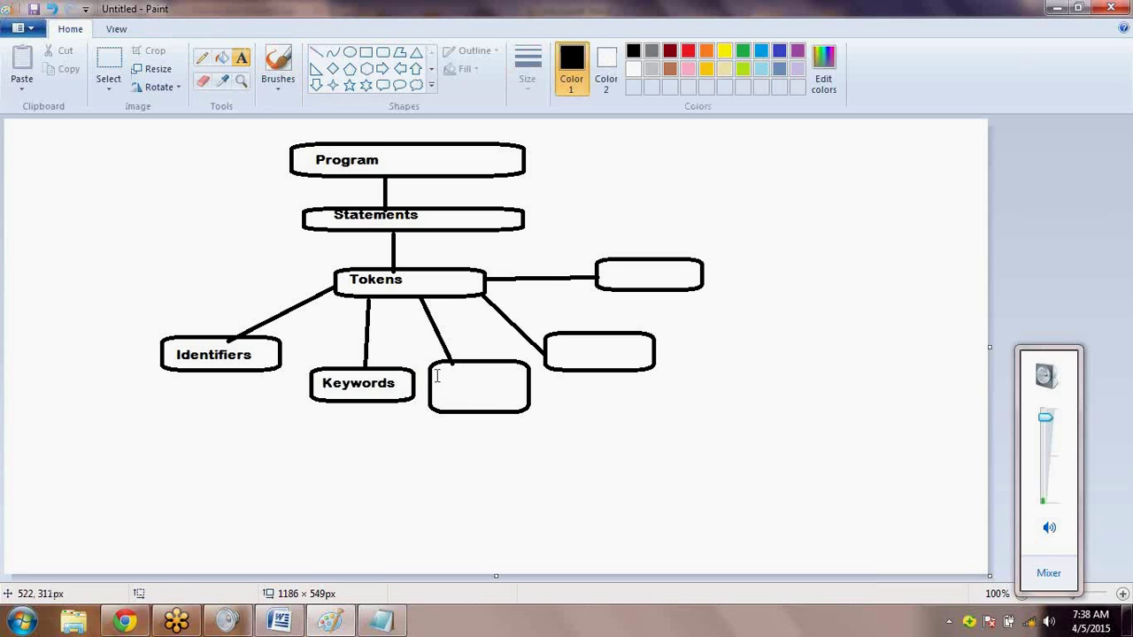
Label the two rounded boxes following Keywords "Operators" and "Constants"
drag(435, 372, 509, 408)
text(Oper)
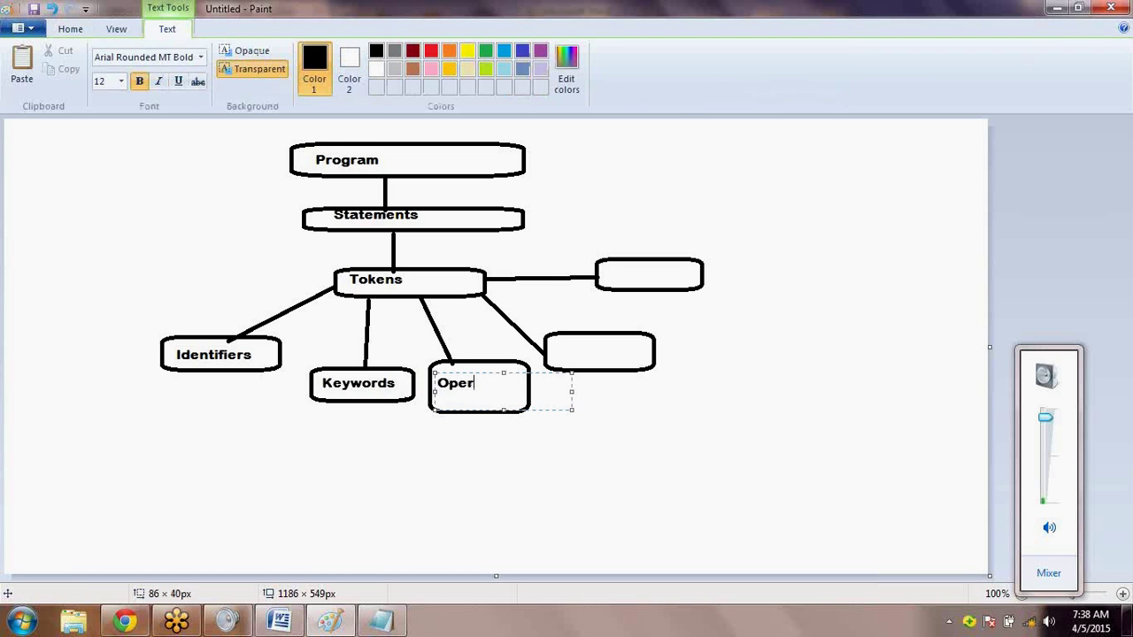
text(ators)
click(368, 519)
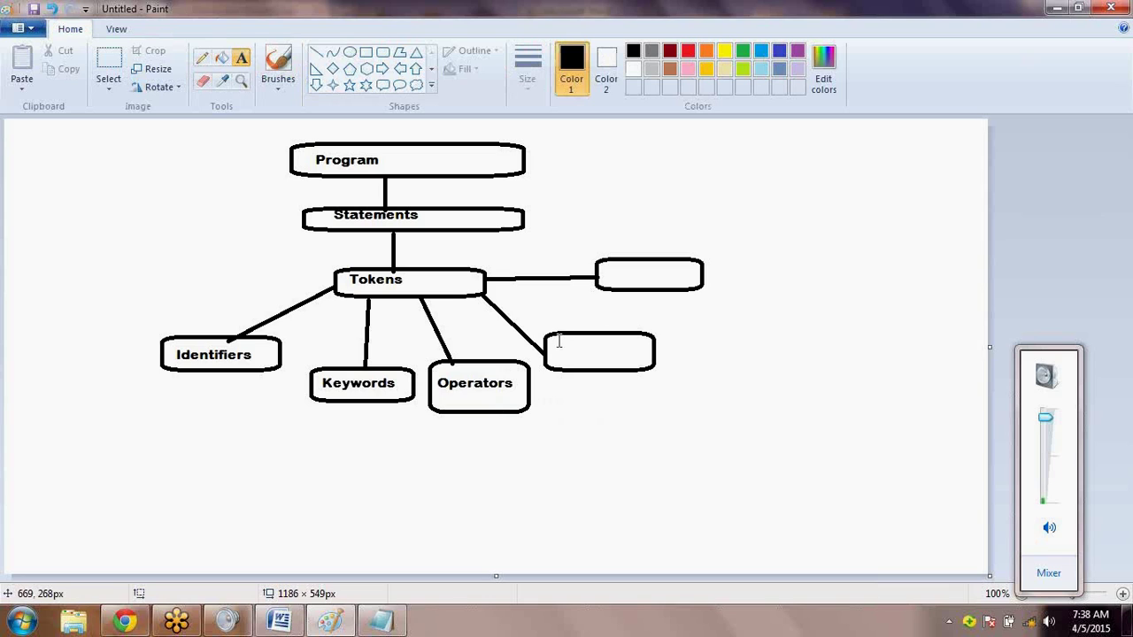
mouse_move(558, 341)
mouse_down()
mouse_move(590, 362)
mouse_move(645, 363)
mouse_up()
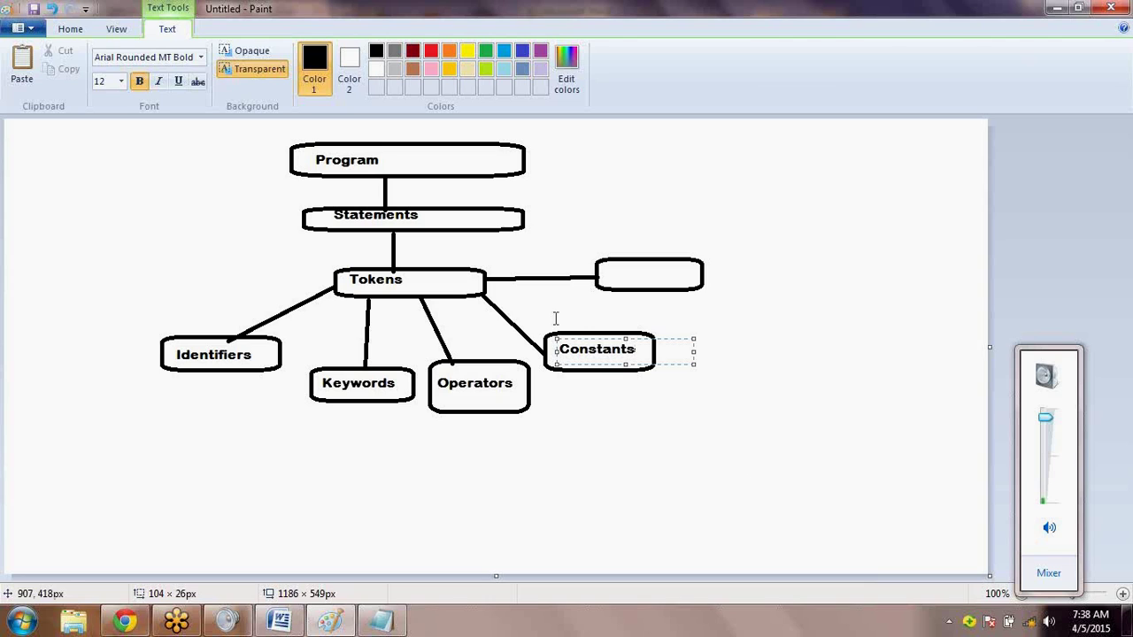
click(161, 222)
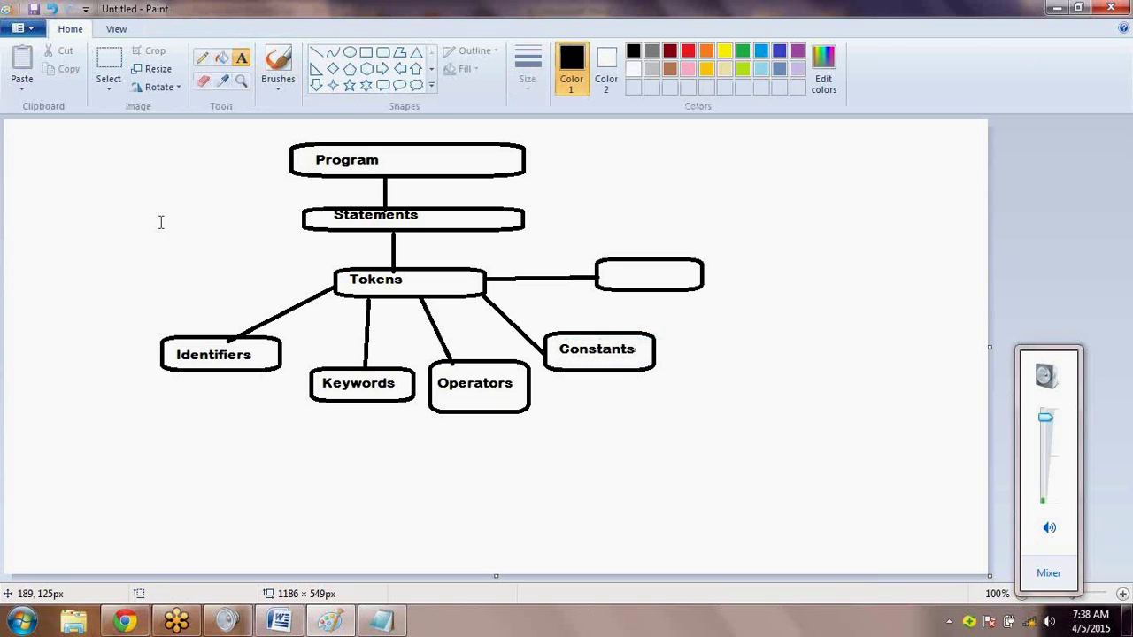
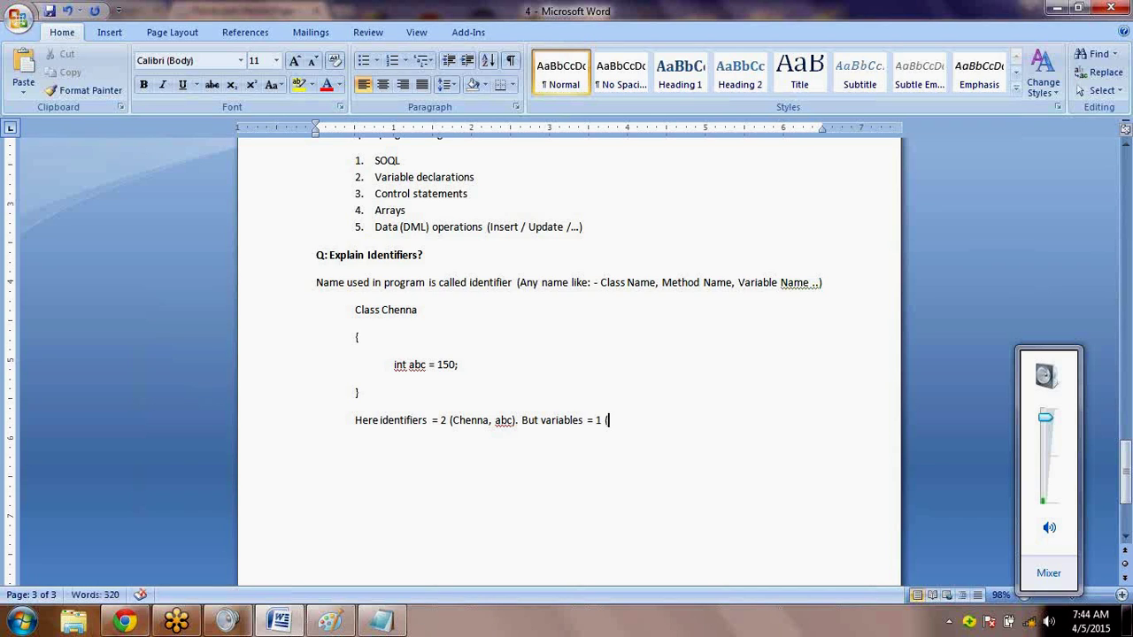
Complete the identifier and variable count line in the Word notes with "abc)", and highlight the variable and class names in the code example
text(abc))
key(Return)
double_click(416, 370)
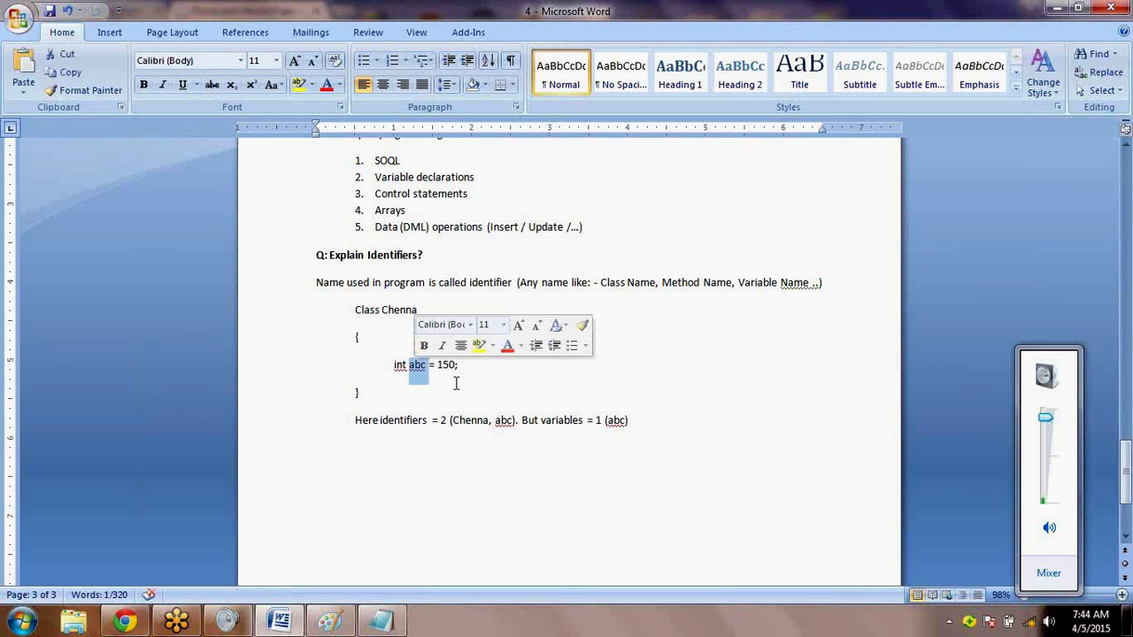
double_click(399, 312)
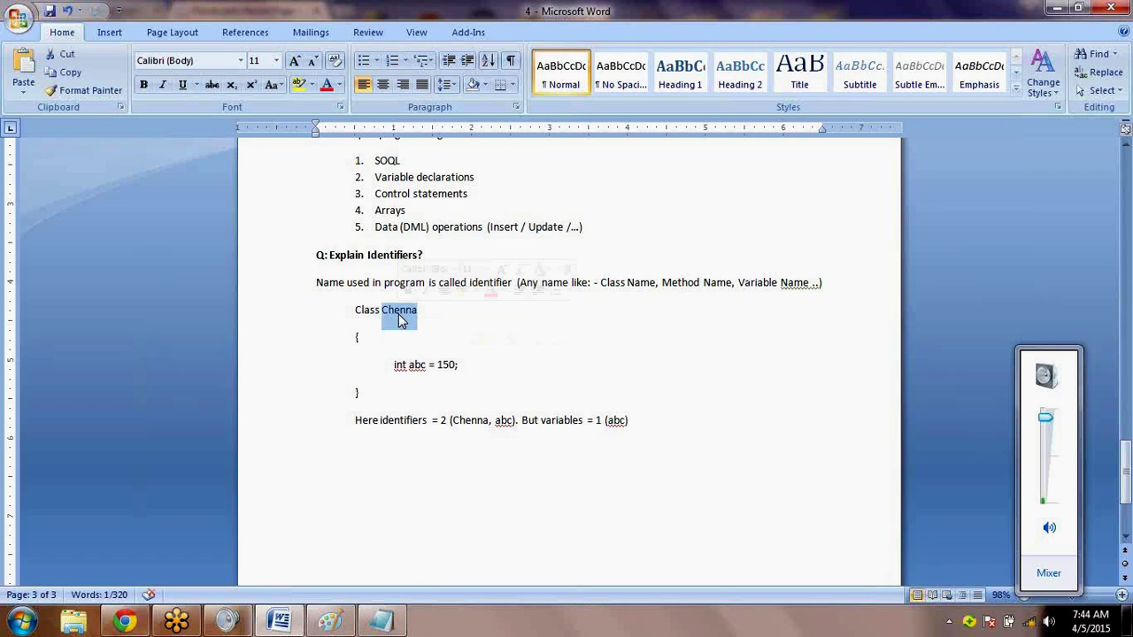
Add the line "All variables are identifiers, but identifier may / may not variable." below the identifier and variable counts
double_click(423, 492)
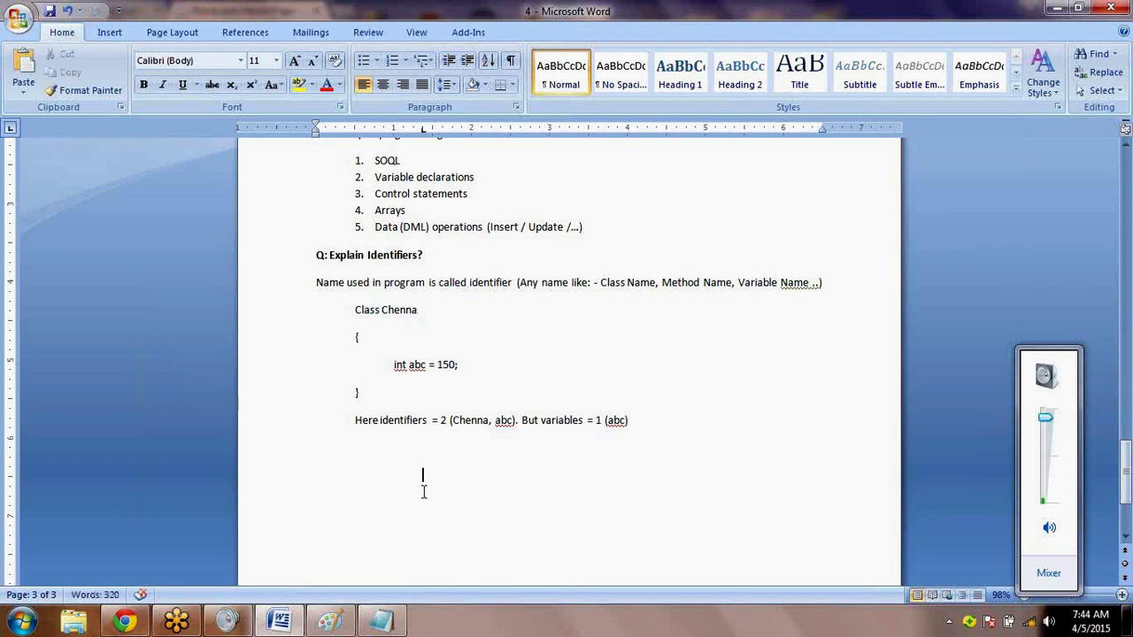
key(BackSpace)
key(BackSpace)
text(All varai)
text(bles are )
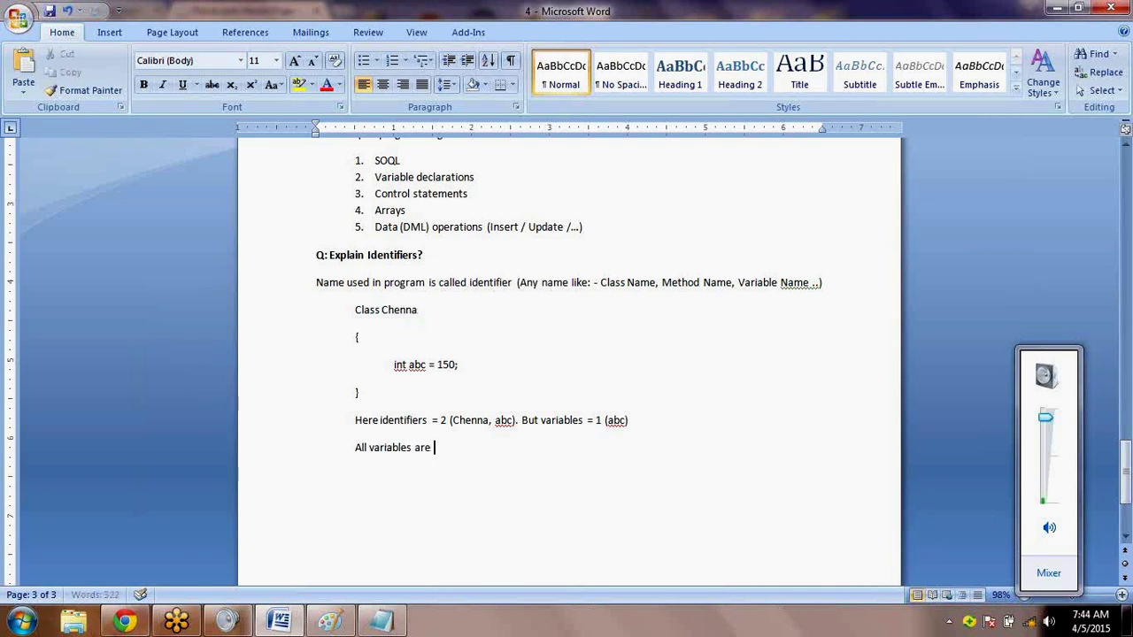
text(identifiers, but)
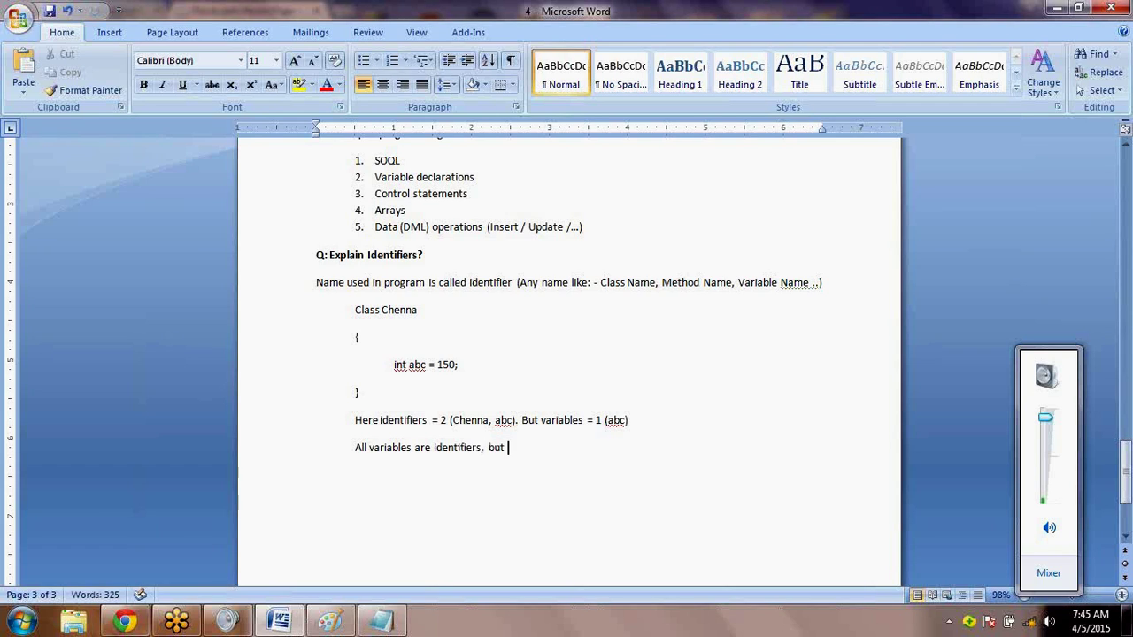
text( identifier may)
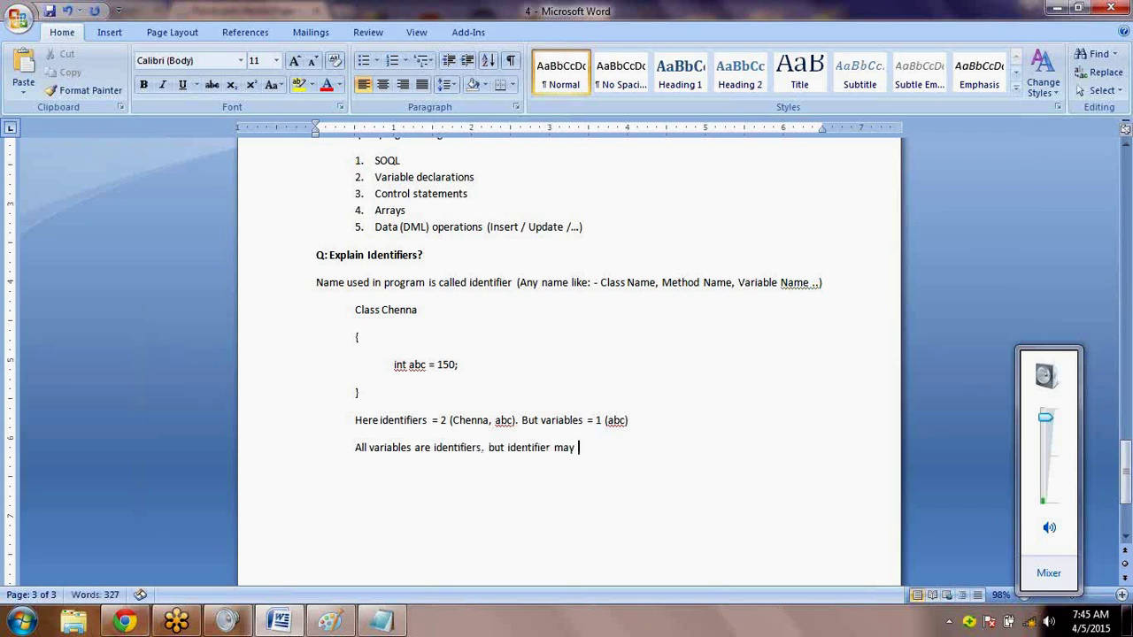
text( / may not variable.)
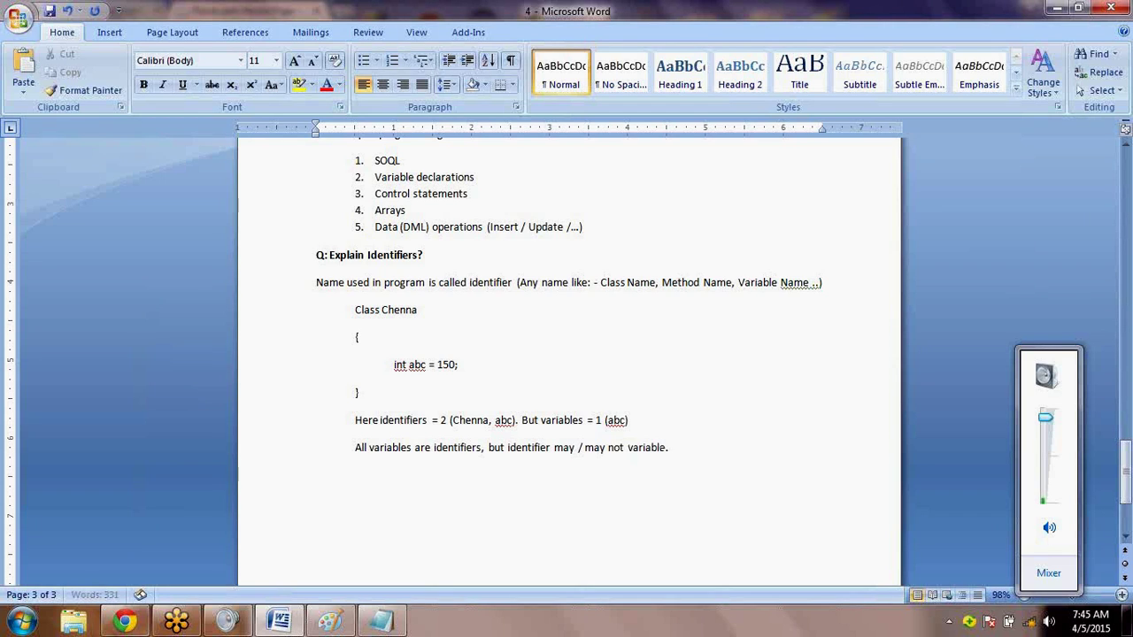
key(Return)
Examine the variable abc and the class name in the code example against the statement about variables and identifiers
double_click(370, 449)
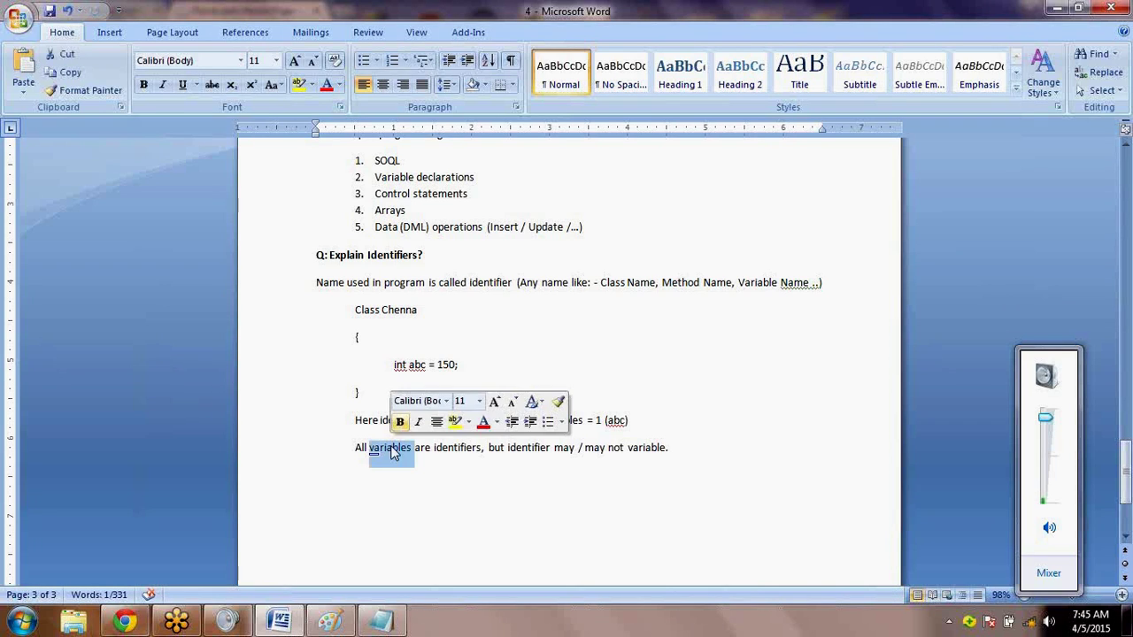
double_click(417, 365)
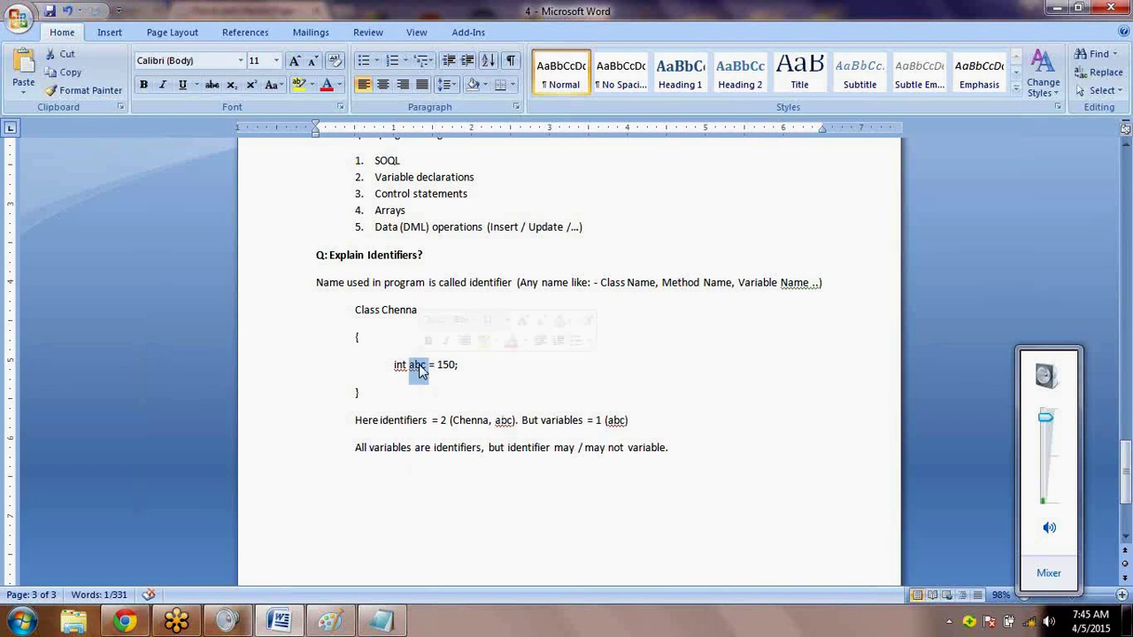
double_click(443, 449)
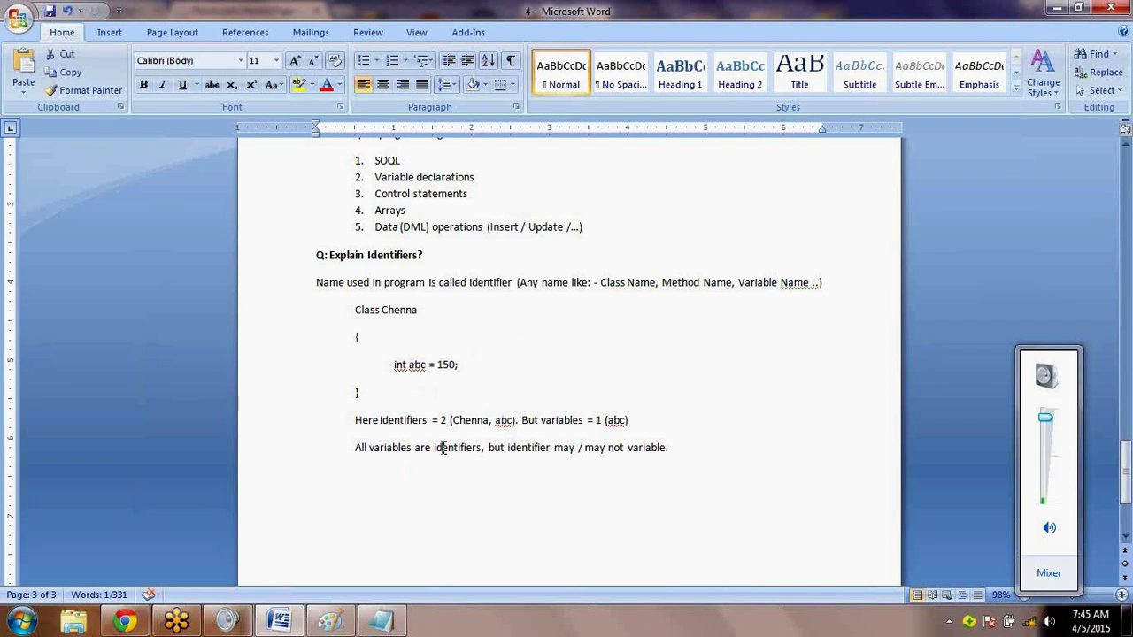
double_click(399, 310)
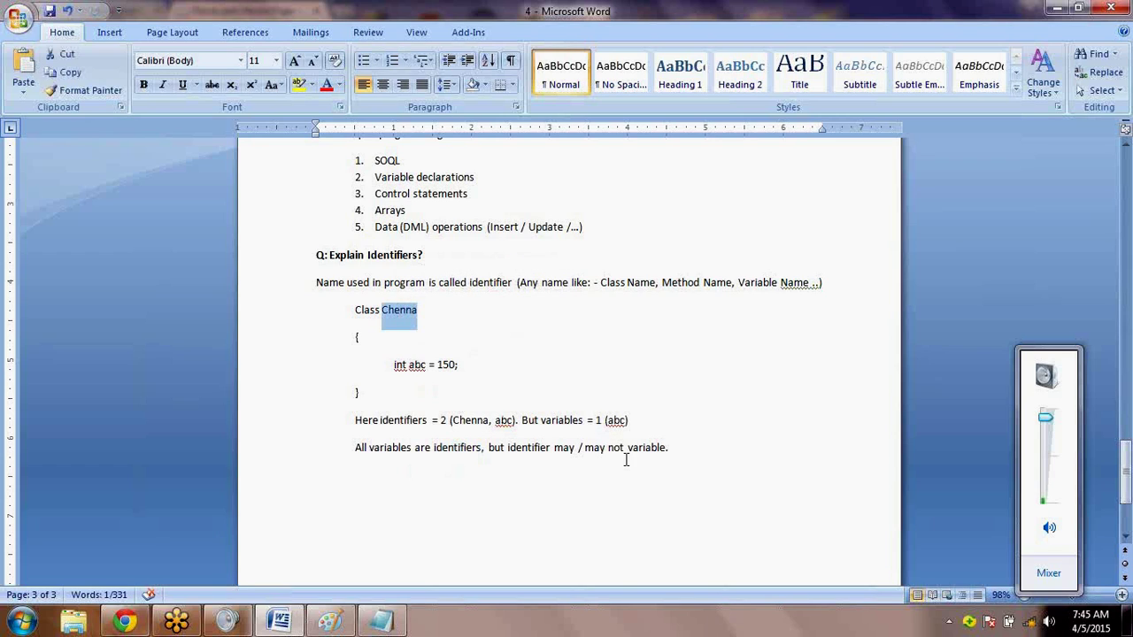
click(399, 340)
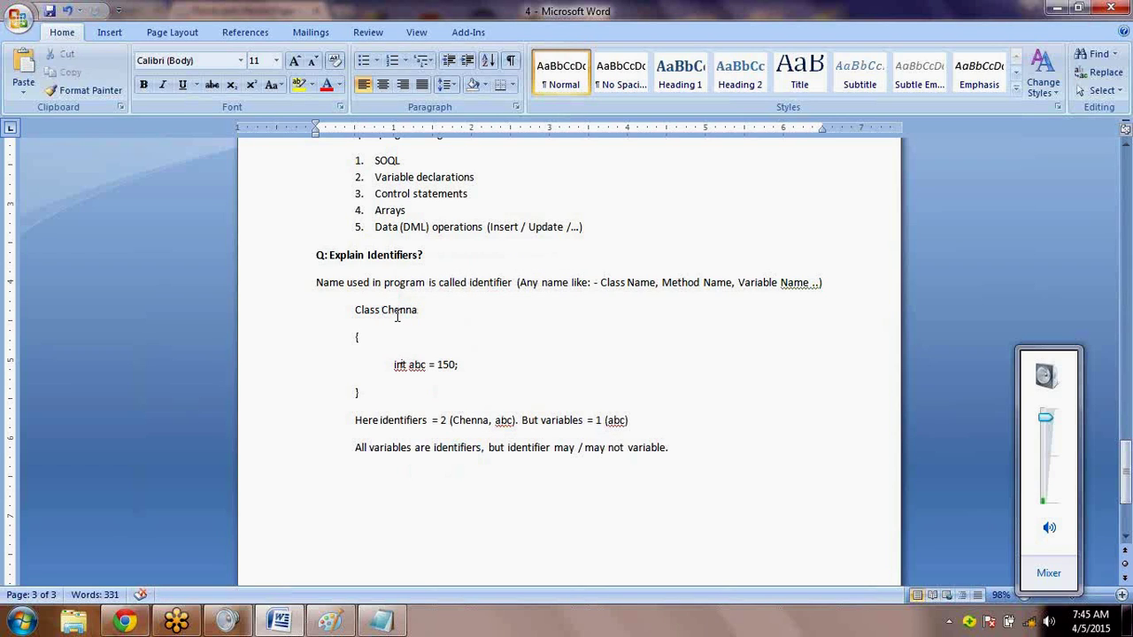
double_click(398, 317)
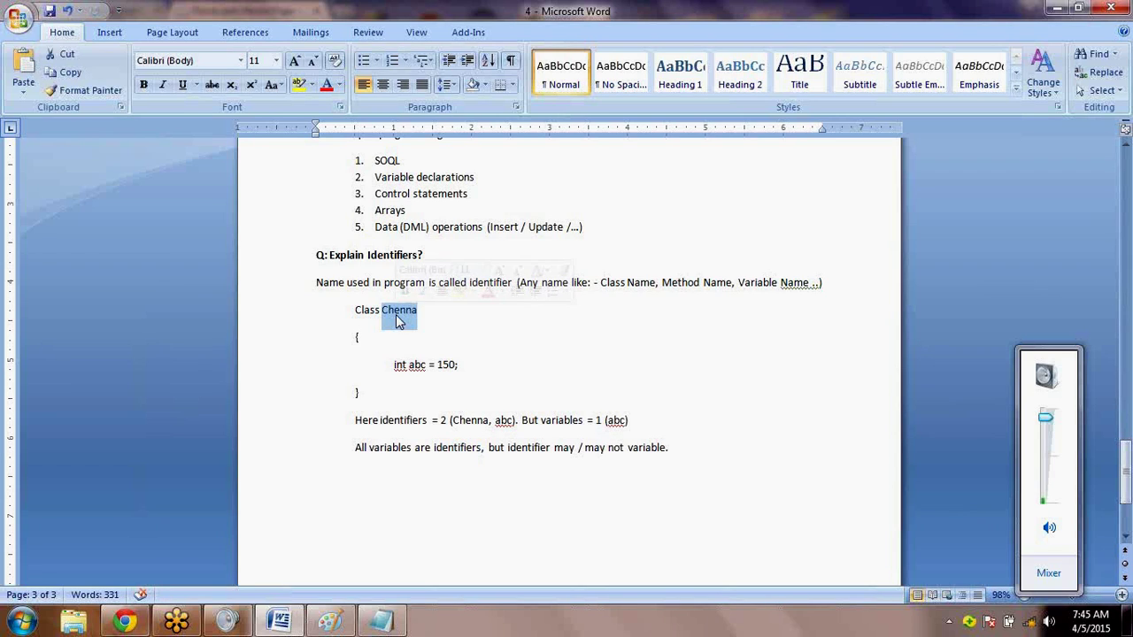
click(420, 367)
double_click(420, 366)
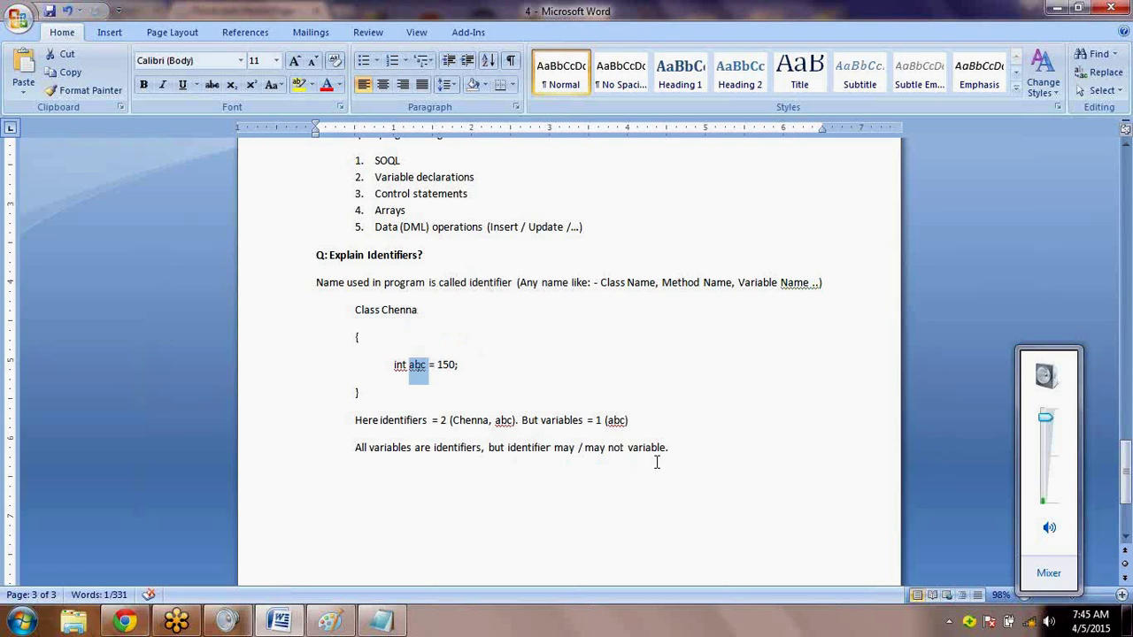
click(409, 366)
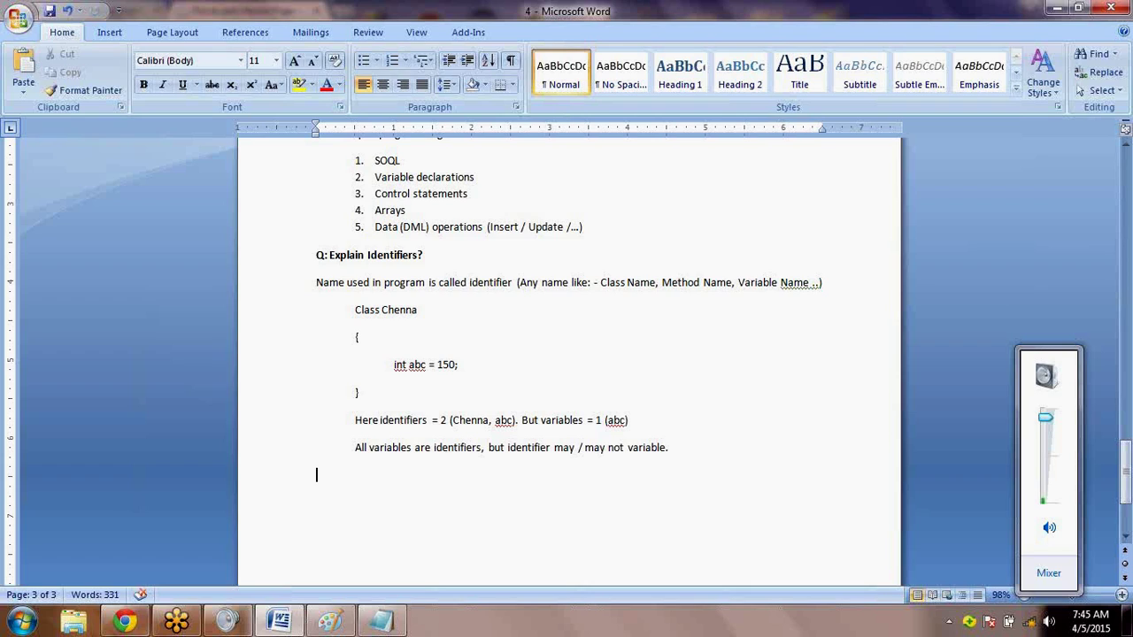
Add the question heading "Q: Variables & Expressions?" below the identifiers explanation, followed by a new line
text(Q: How to w)
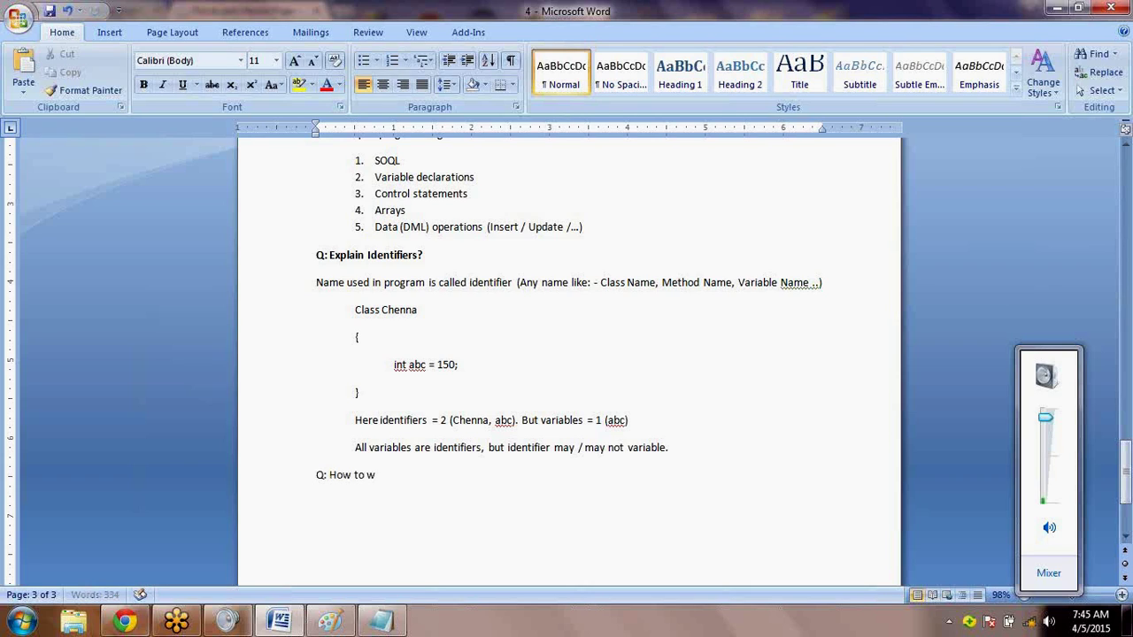
key(BackSpace)
key(BackSpace)
key(BackSpace)
key(BackSpace)
key(BackSpace)
key(BackSpace)
key(BackSpace)
key(BackSpace)
text(Varaible S)
key(BackSpace)
key(BackSpace)
key(BackSpace)
key(BackSpace)
key(BackSpace)
text(ables)
key(BackSpace)
key(BackSpace)
key(BackSpace)
key(BackSpace)
key(BackSpace)
key(BackSpace)
key(BackSpace)
key(BackSpace)
text(iables & Expression)
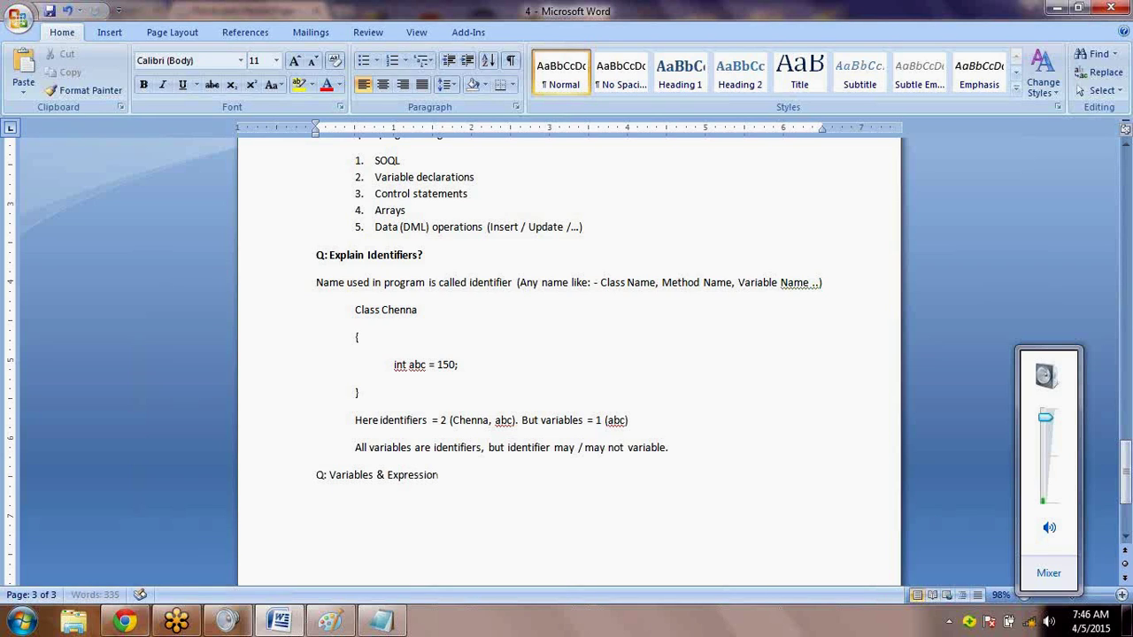
text(s?)
key(Return)
Make the "Q: Variables & Expressions?" heading bold and return to the empty line below it
drag(466, 480, 291, 496)
key(ctrl+b)
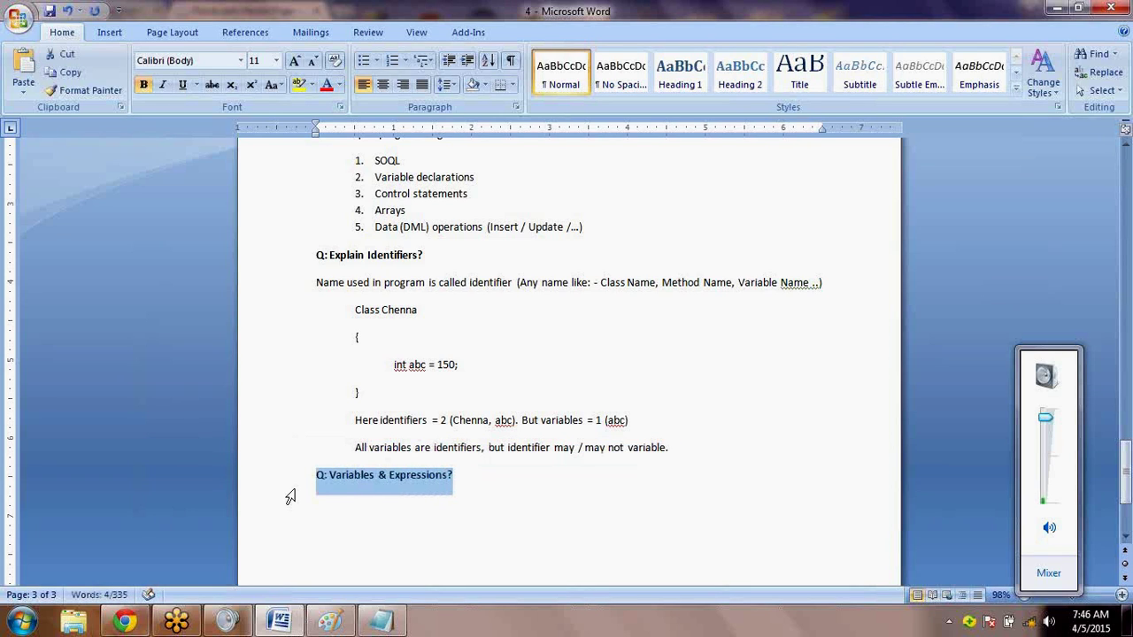
key(Down)
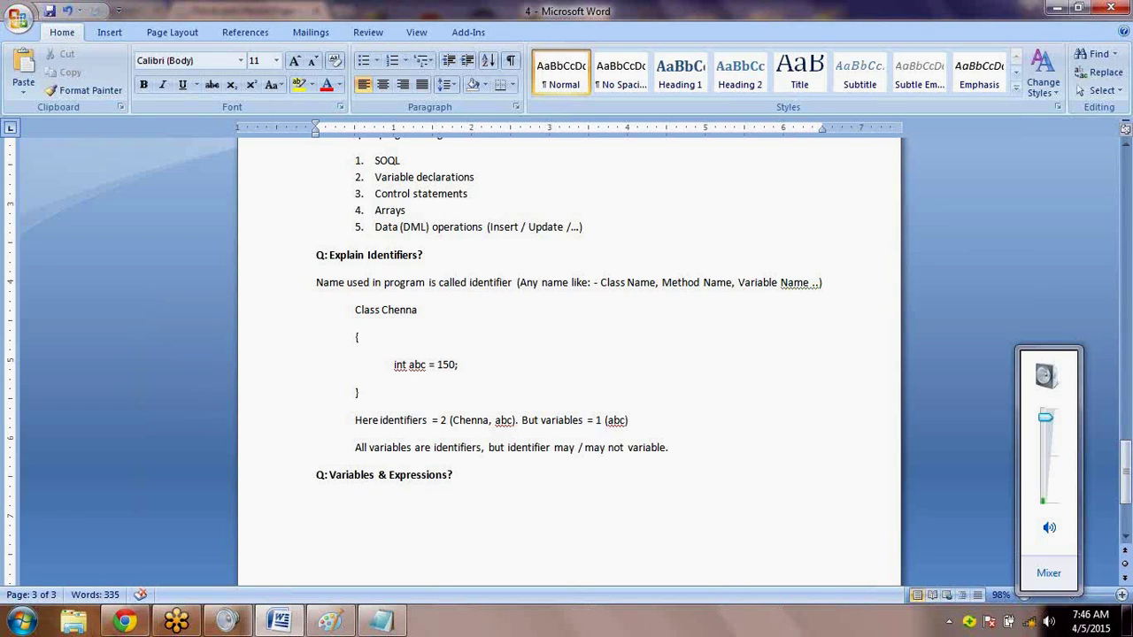
Add the line "Syntax: -" with the tabbed text "DT variable-name [=vaules];" below the "Q: Variables & Expressions?" heading
text(Syntax: -)
key(Tab)
text(DT variable-name)
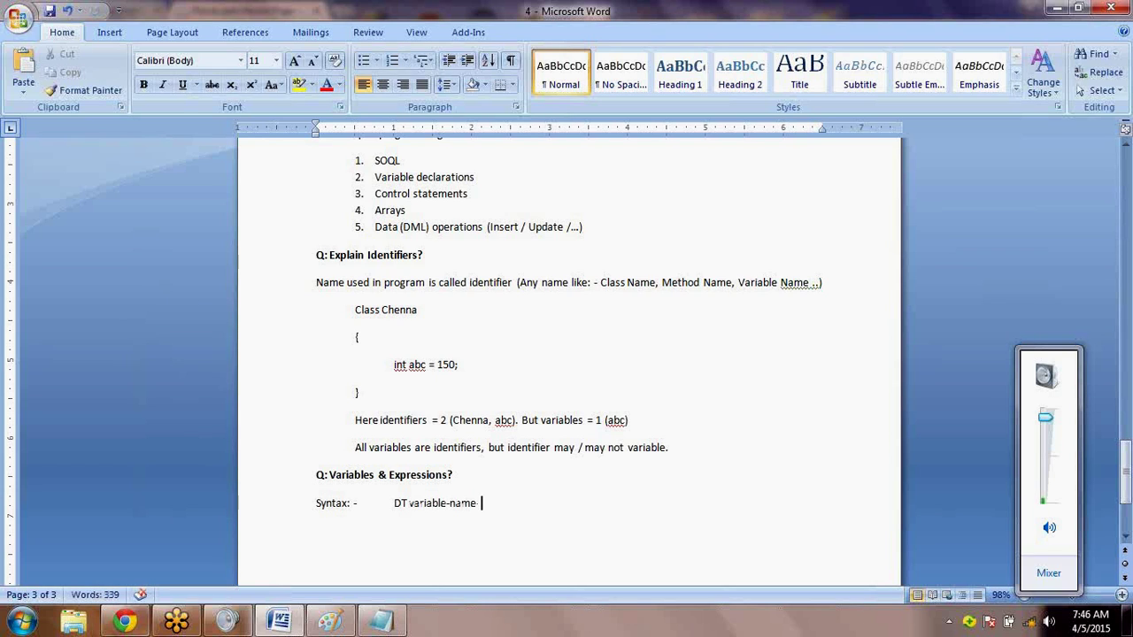
text( [=vaules];)
key(Return)
key(Tab)
text(I)
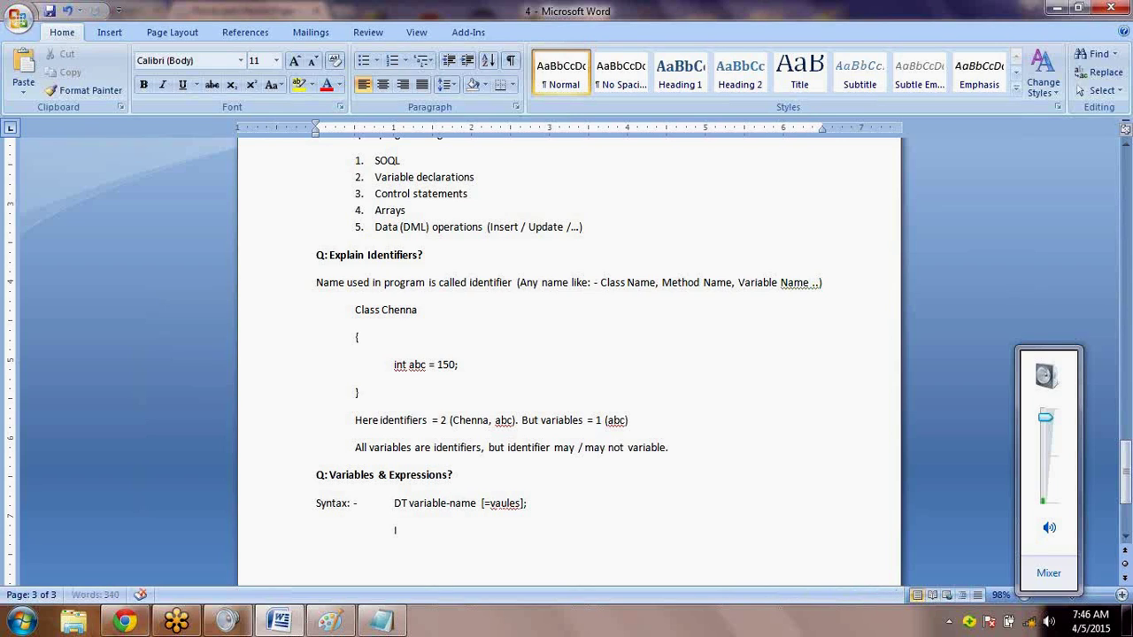
text(nter)
key(BackSpace)
key(BackSpace)
key(BackSpace)
key(BackSpace)
key(BackSpace)
key(BackSpace)
key(BackSpace)
Widen the gaps between the parts of the syntax line and add the indented example "Integer a; (or) Integer a = 150;" below it
click(410, 505)
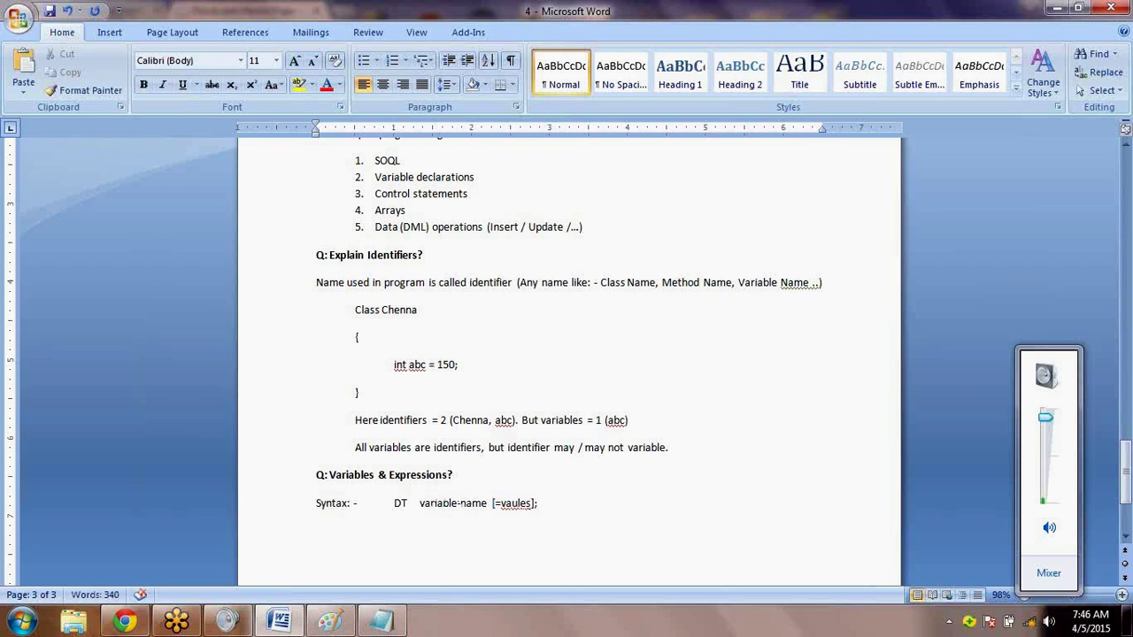
click(490, 504)
key(Return)
key(Tab)
text(Integ)
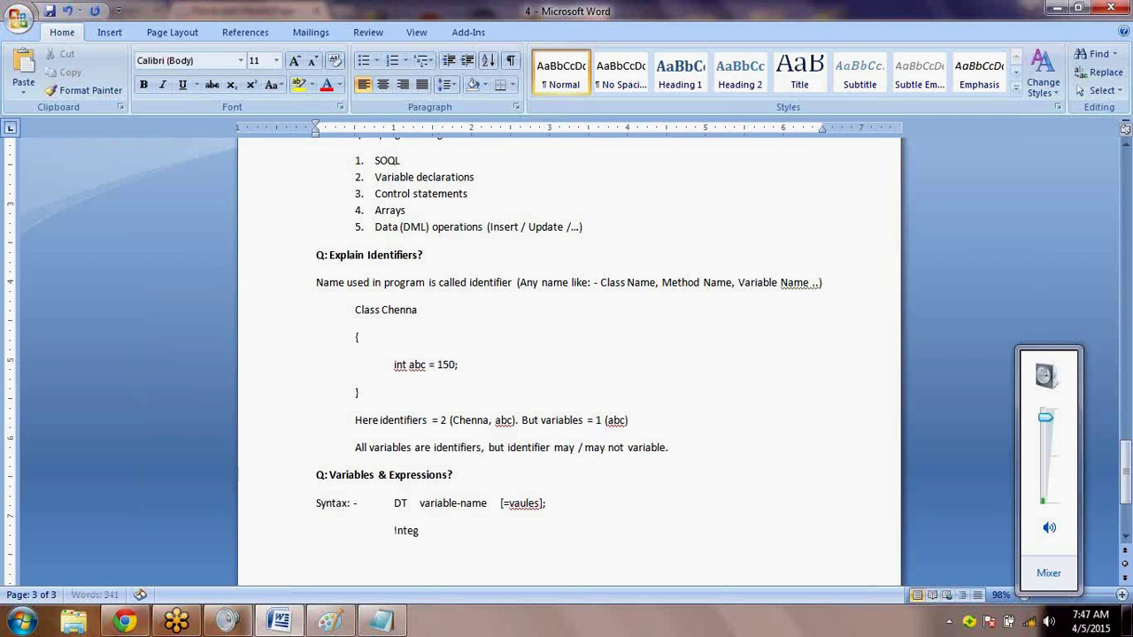
text(er a; (or) Integer a = 1)
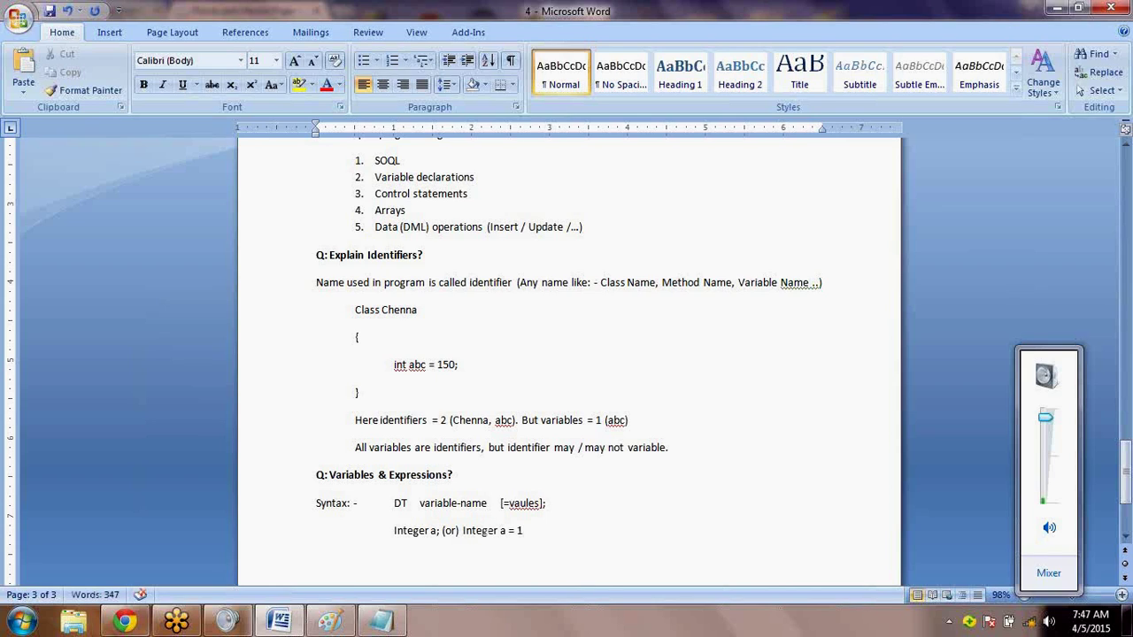
text(50;)
Examine the data type, variable name and optional value in the syntax line against the "Integer a;" example
triple_click(400, 503)
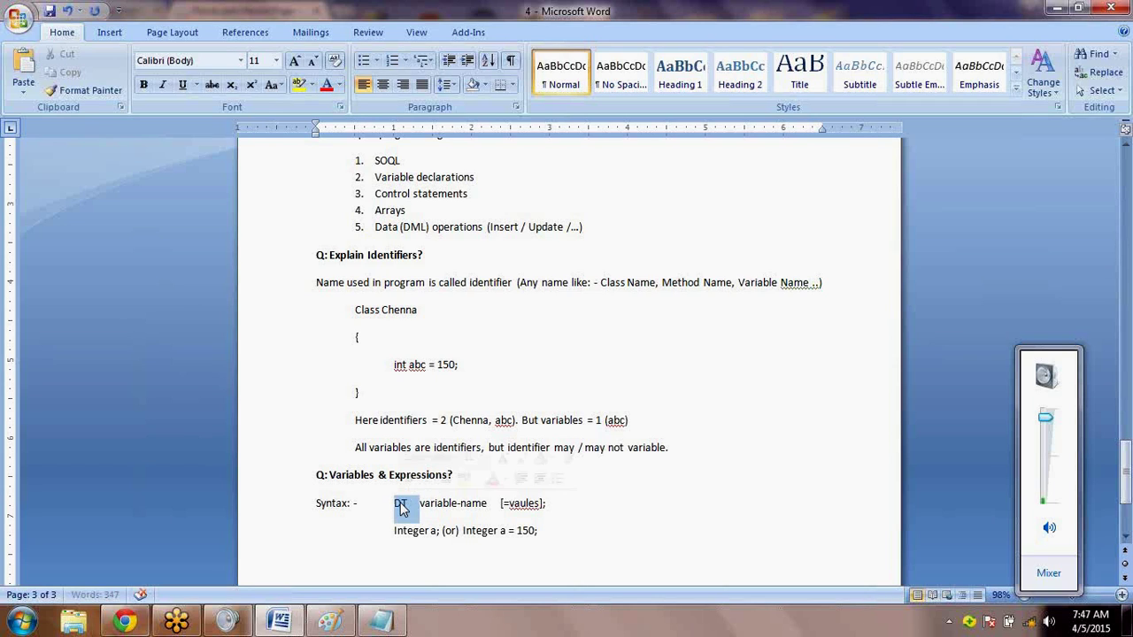
double_click(448, 509)
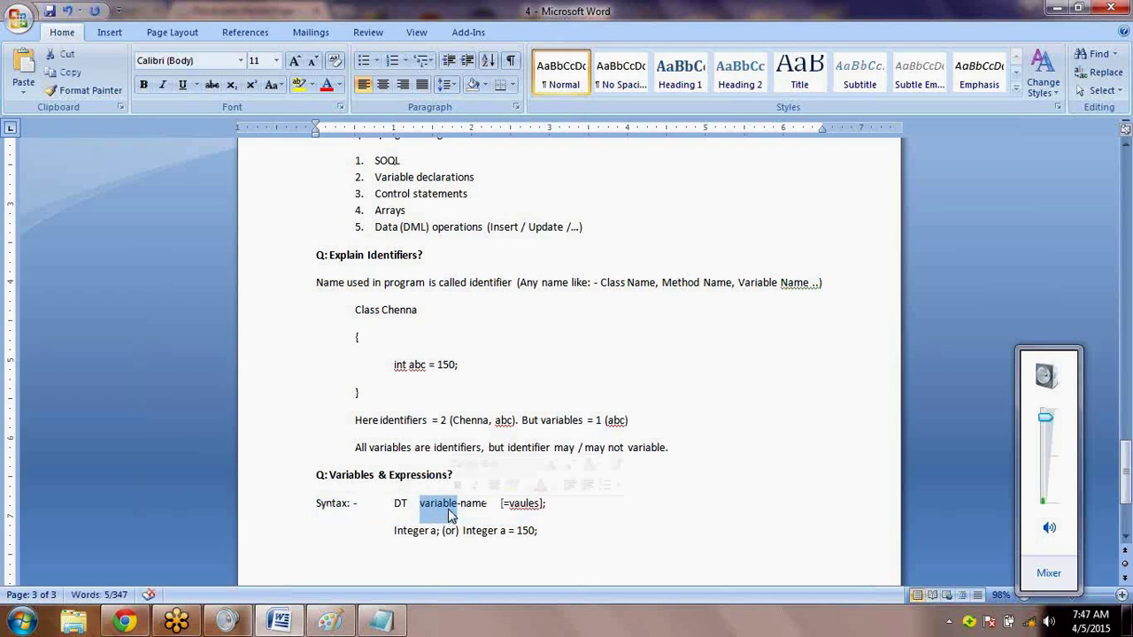
drag(549, 507, 501, 508)
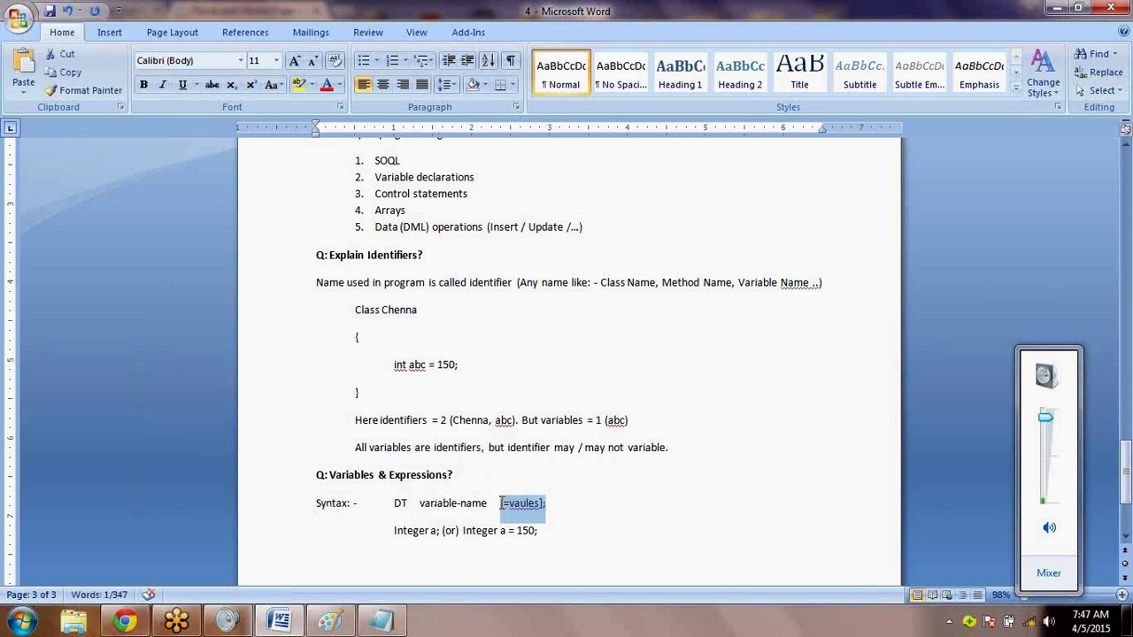
click(567, 527)
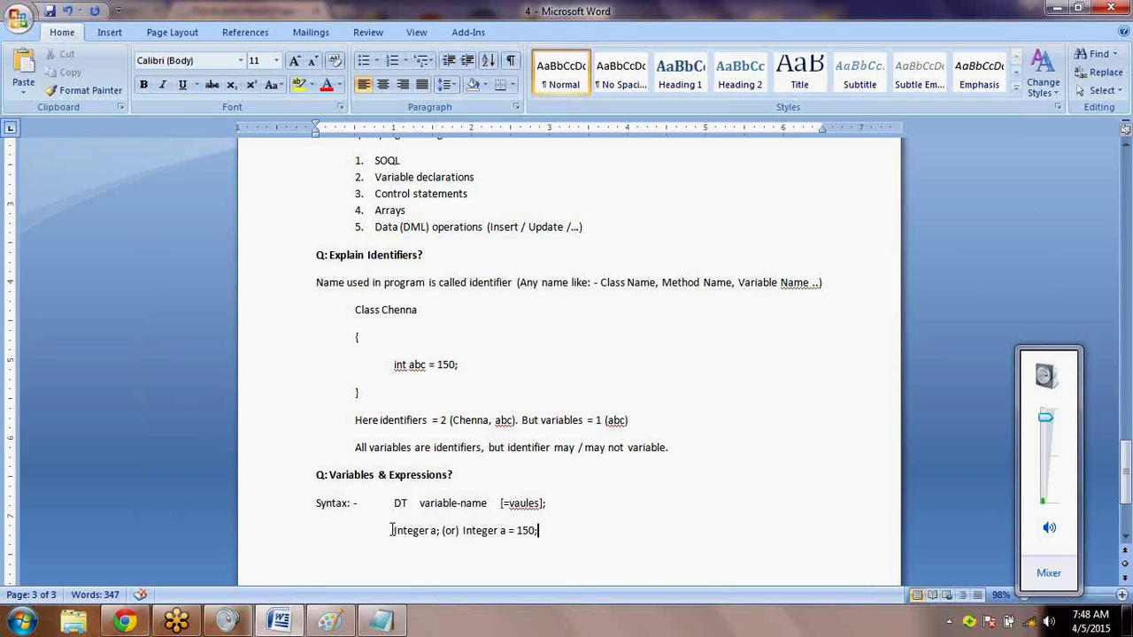
drag(392, 530, 443, 531)
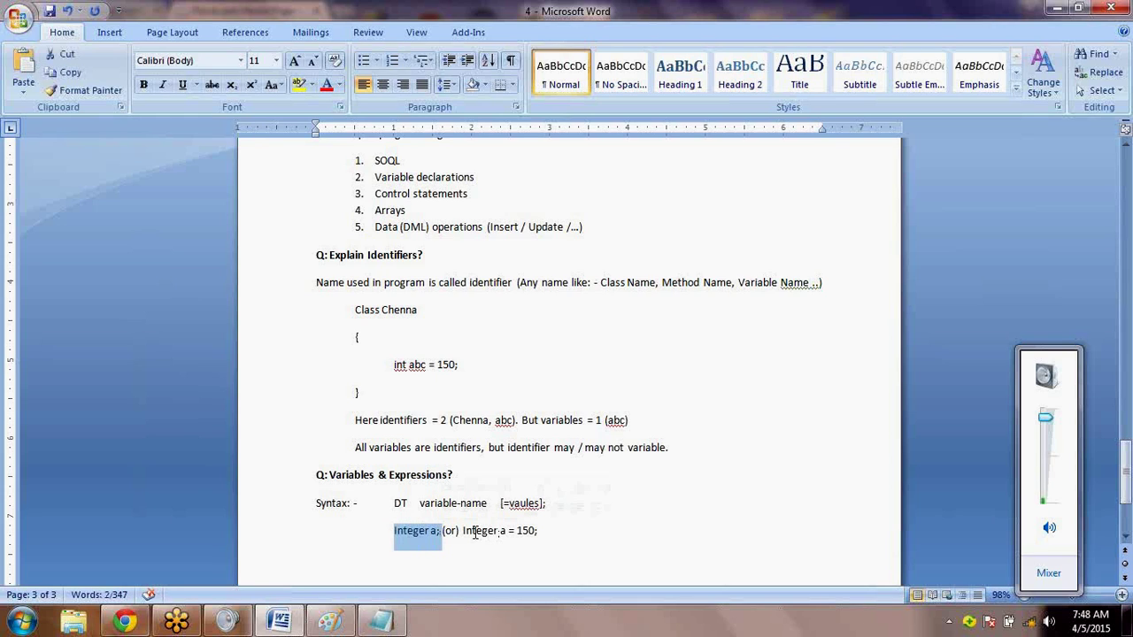
Remove "(or)" between the two examples and put "Integer a = 150;" on its own line, indented to match "Integer a;"
click(462, 530)
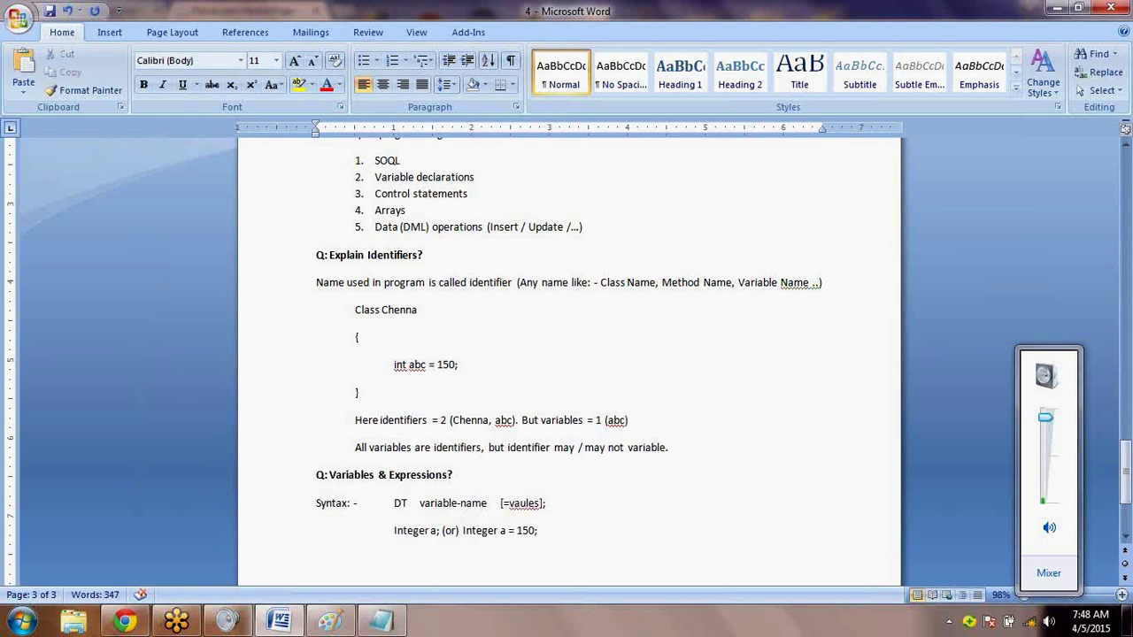
key(BackSpace)
key(BackSpace)
key(BackSpace)
key(BackSpace)
key(BackSpace)
key(Return)
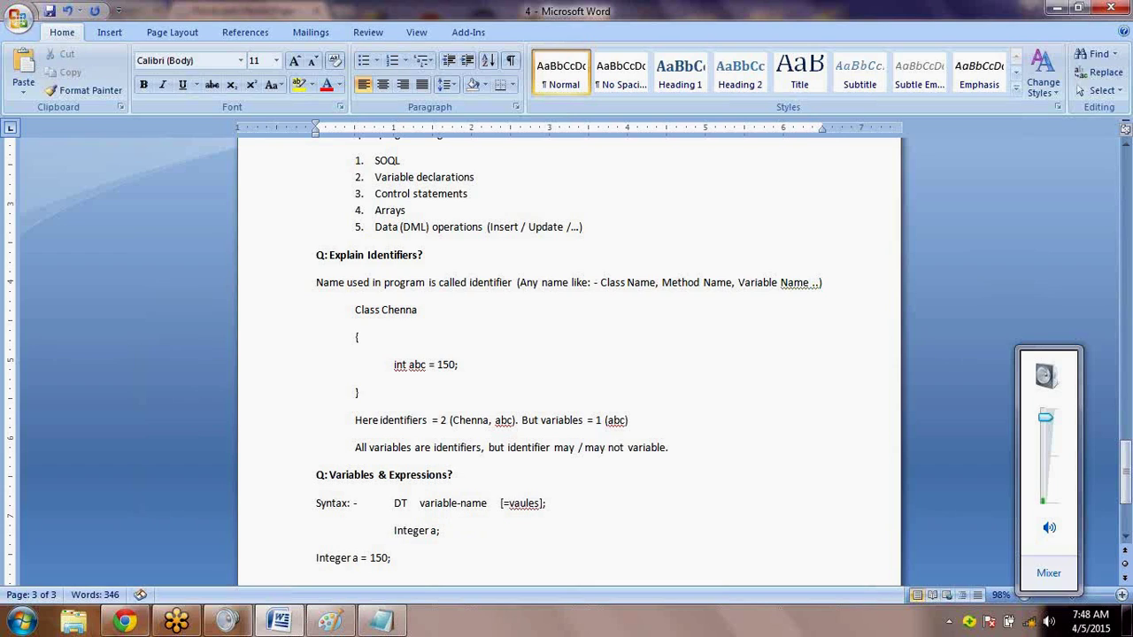
key(Tab)
key(Tab)
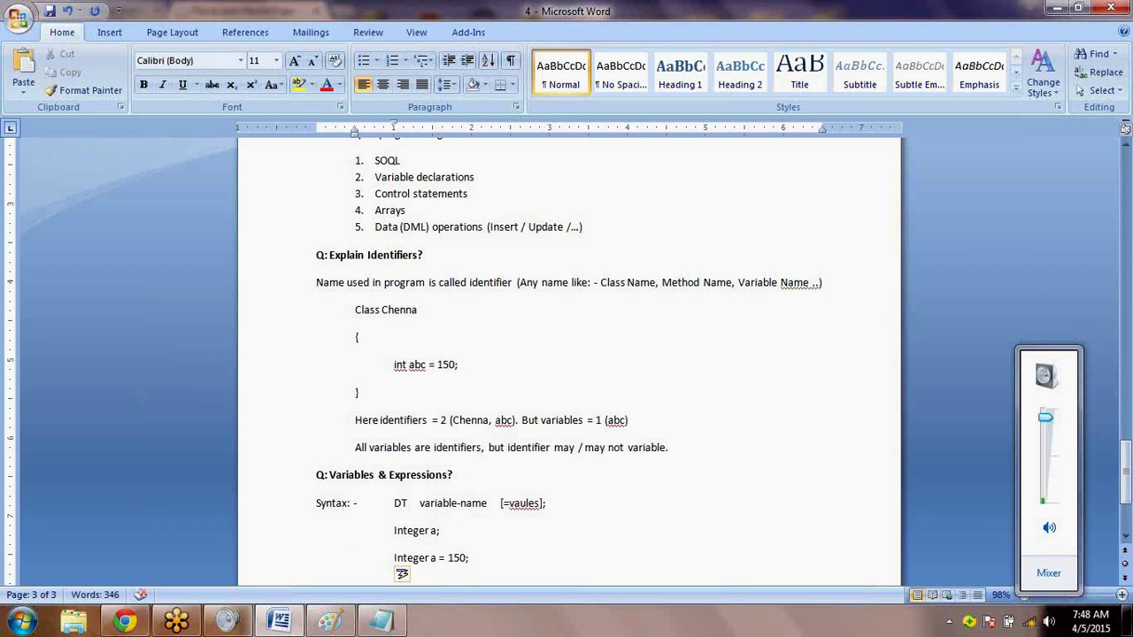
Start a new empty line after the "Integer a = 150;" example
key(Right)
key(Right)
key(Right)
key(Right)
key(Right)
key(Right)
key(Right)
key(Right)
key(Right)
key(Right)
key(Right)
key(Right)
key(Right)
key(Right)
key(Right)
key(Right)
key(Return)
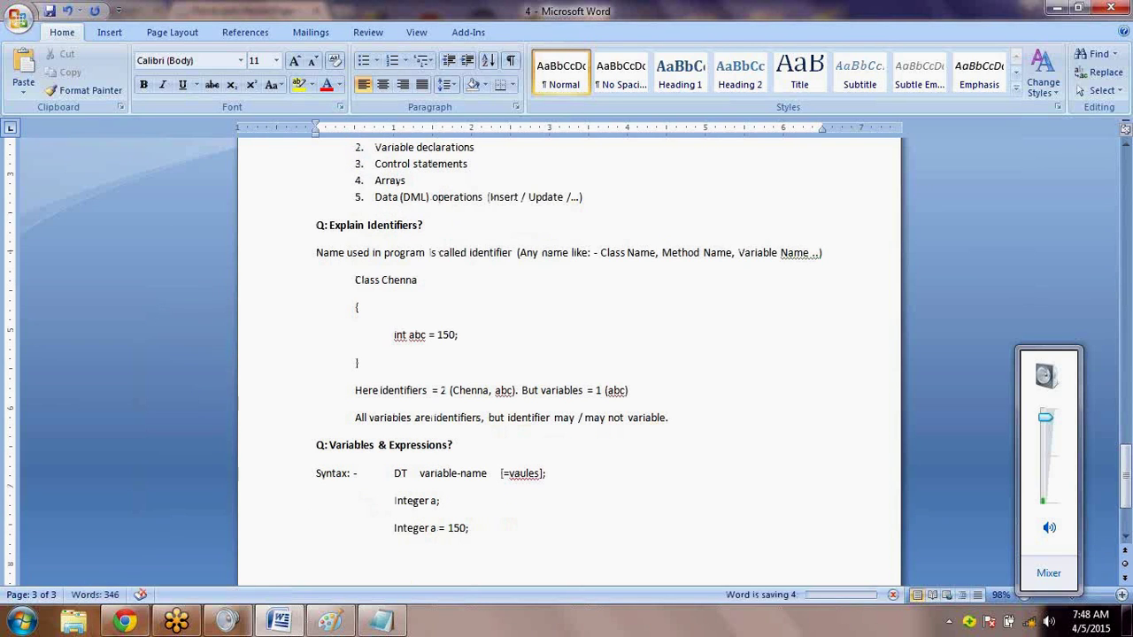
Label "Integer a;" with "-- Delcaration" and "Integer a = 150;" with "-- Initialization"
click(398, 501)
drag(407, 504, 443, 501)
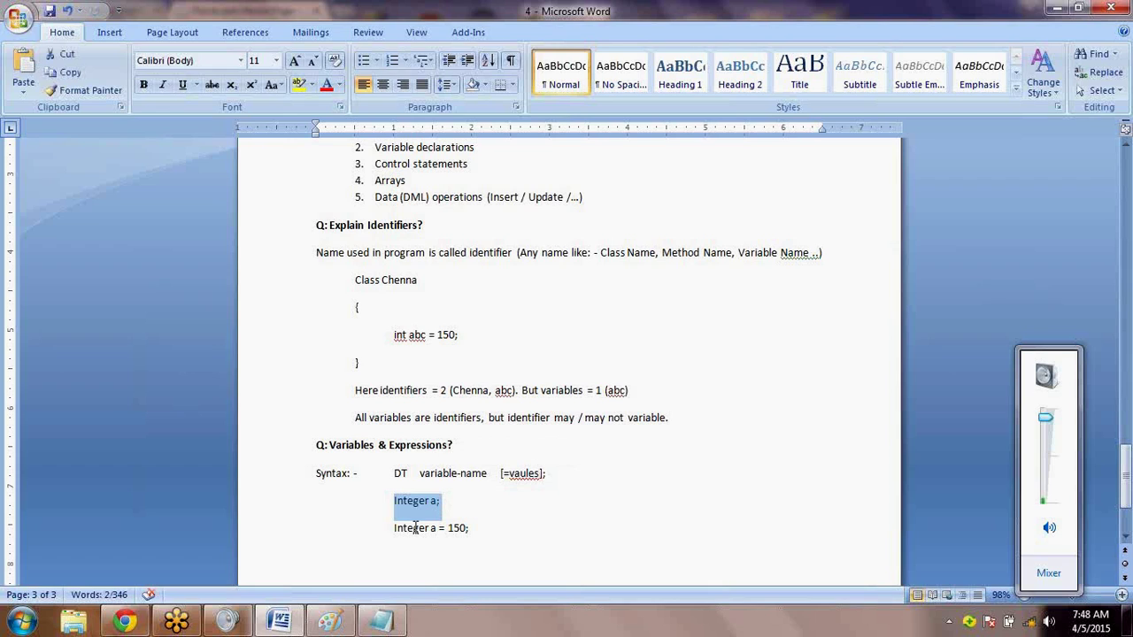
drag(392, 528, 483, 537)
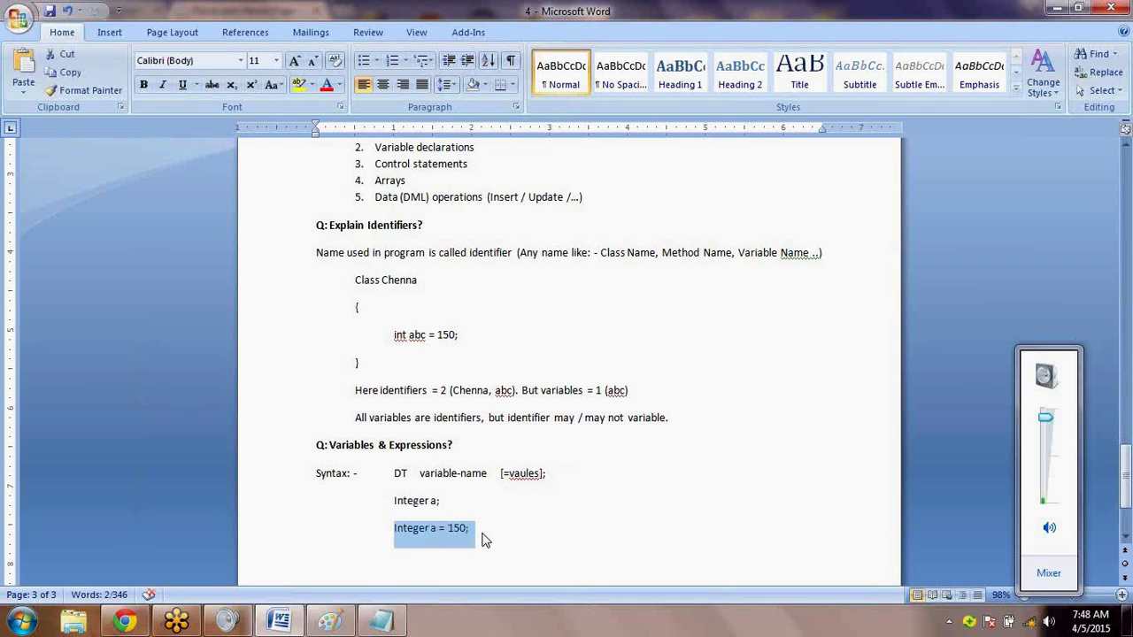
double_click(420, 501)
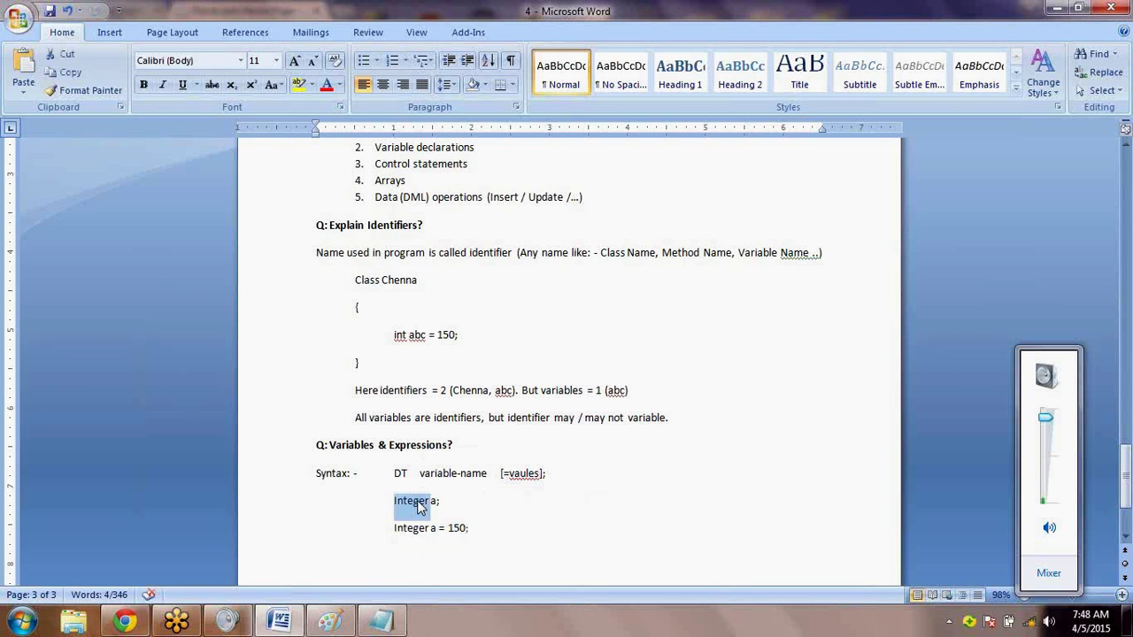
click(488, 512)
text(-- Delcar)
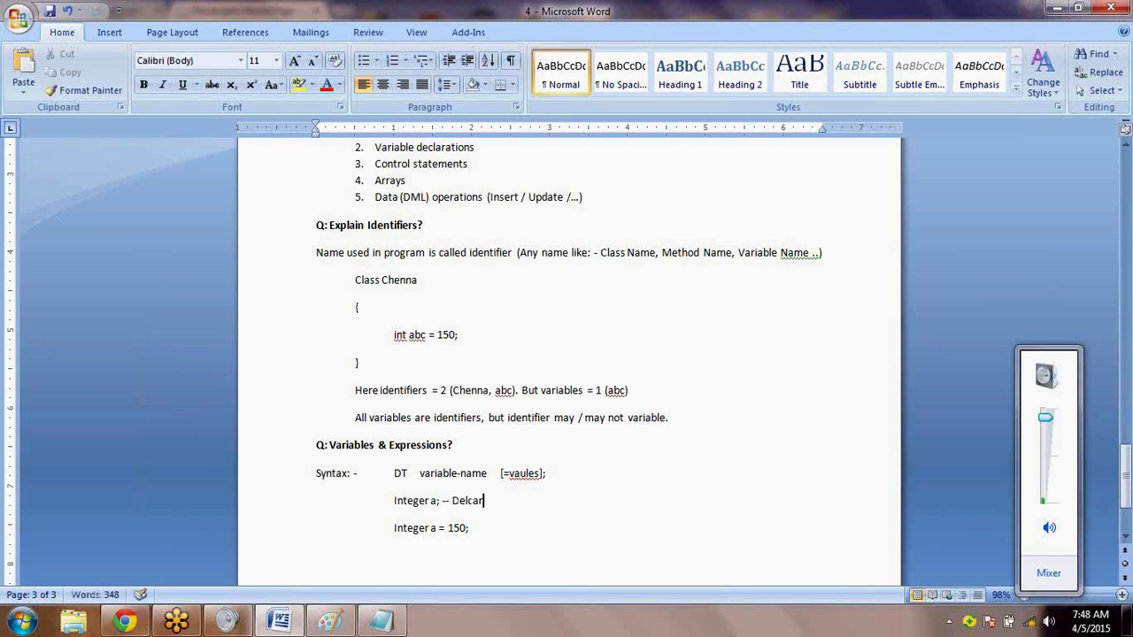
text(ation Integer)
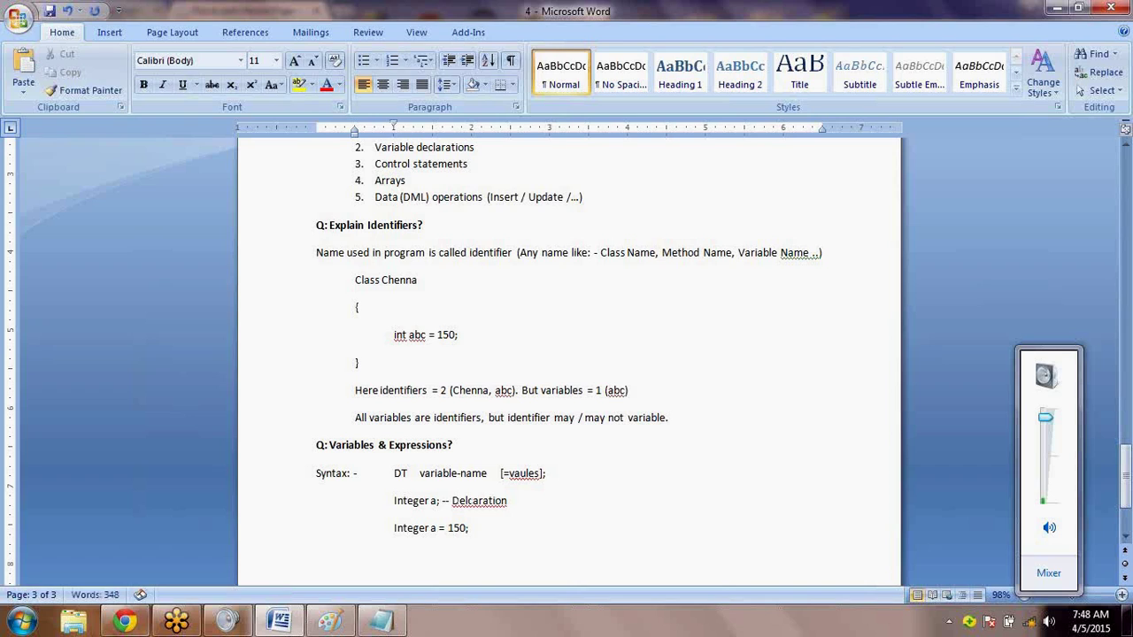
text( a = 150; -- Initialization)
key(Return)
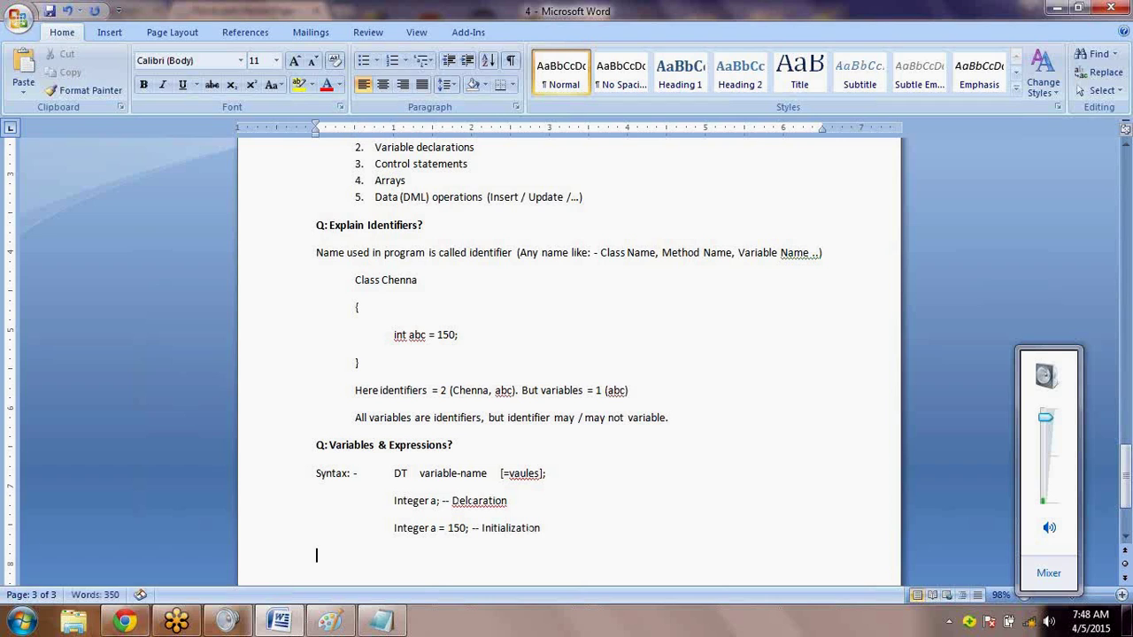
Correct the misspelled label after "Integer a;" to "Declaration" and return to the empty line below the examples
click(485, 501)
right_click(485, 501)
click(606, 293)
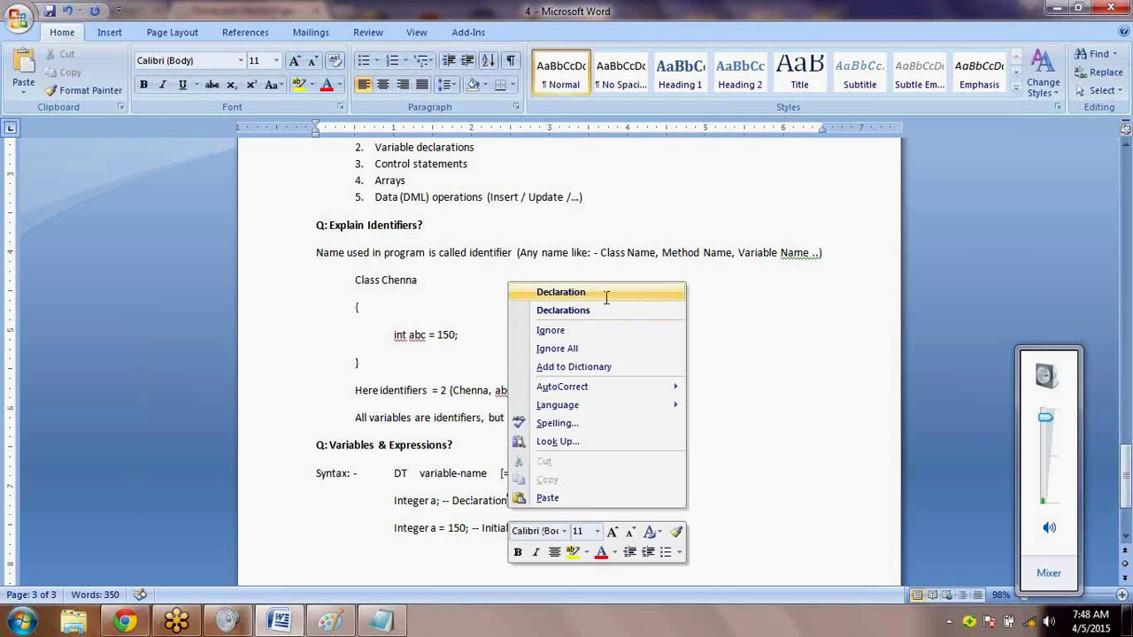
click(331, 551)
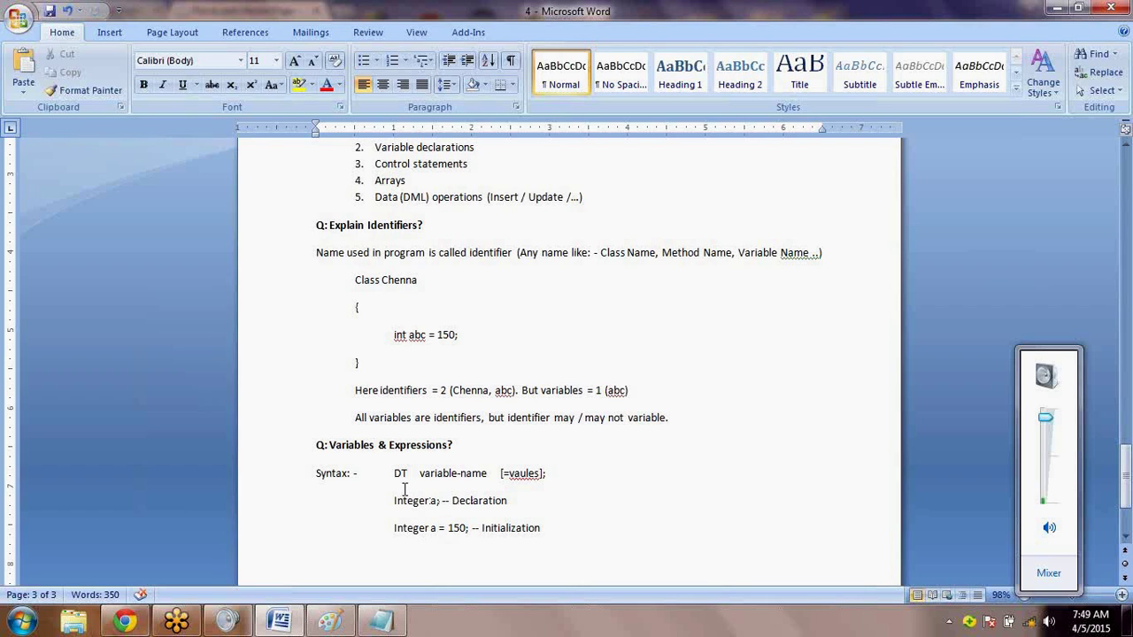
Add the question heading "Q: Explain Statements?" below the variable examples, correcting the spelling of its last word, followed by a new line
drag(394, 501, 357, 540)
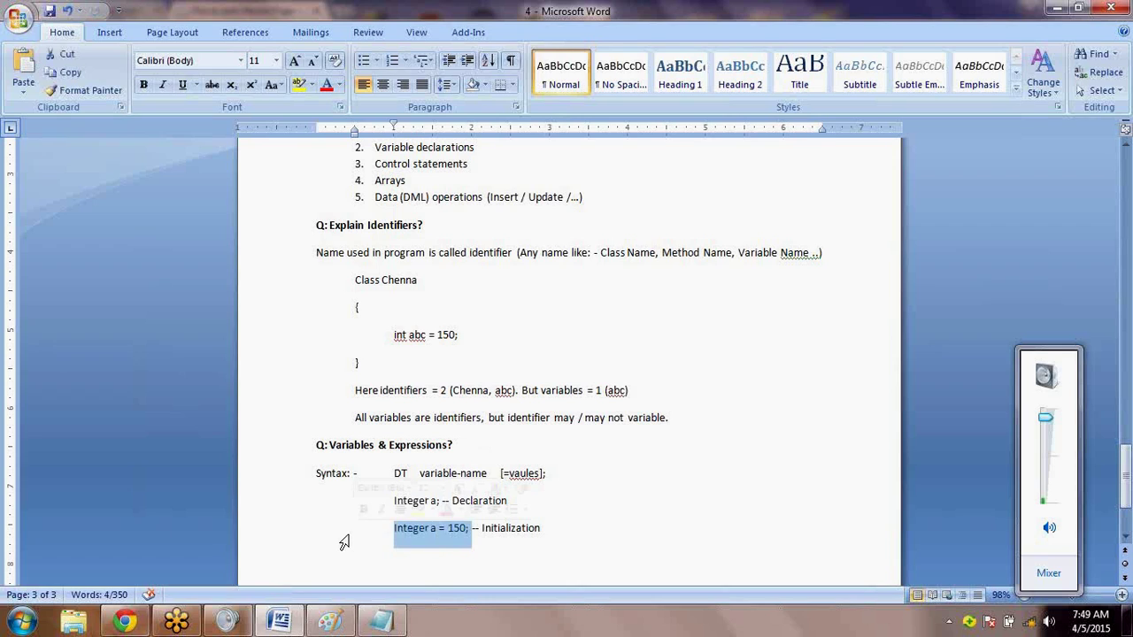
click(293, 558)
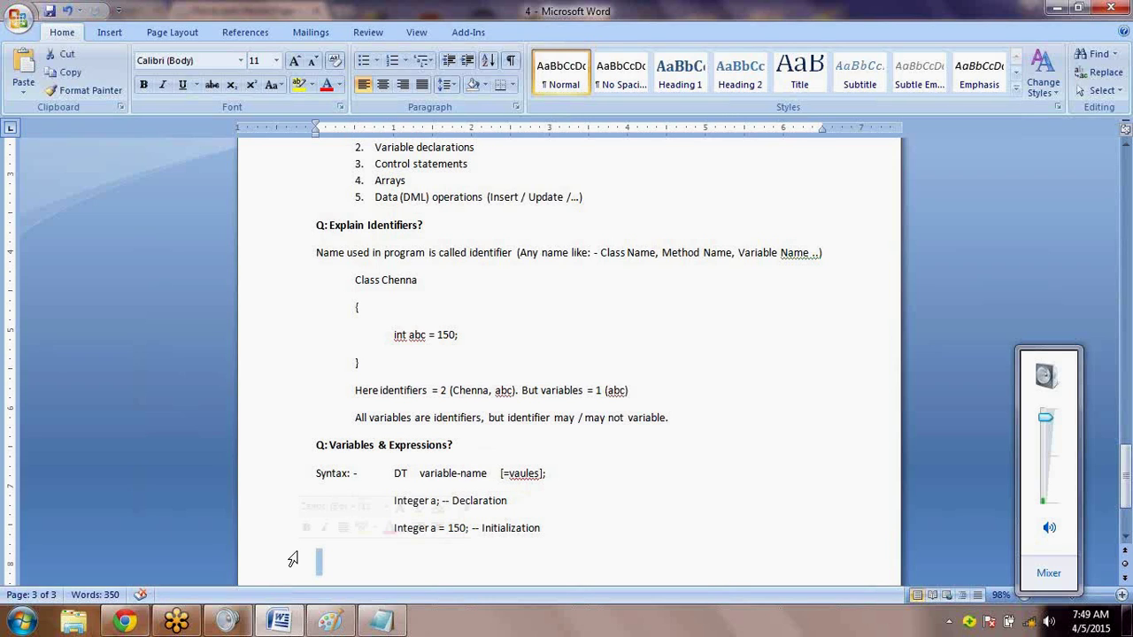
key(Up)
key(Down)
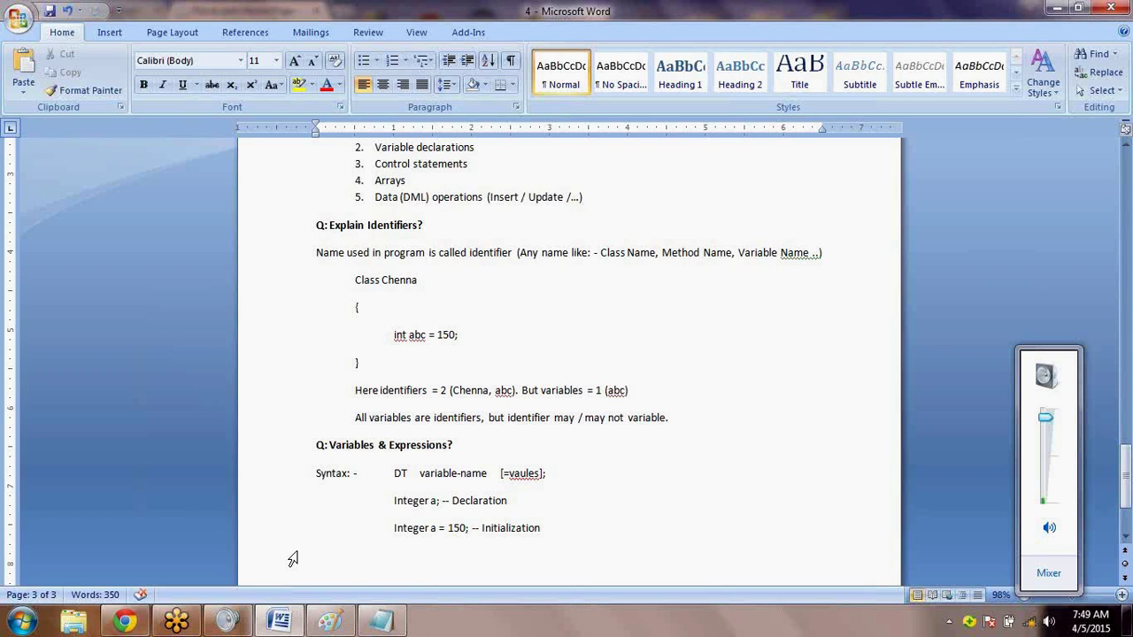
text(Q: Explain St)
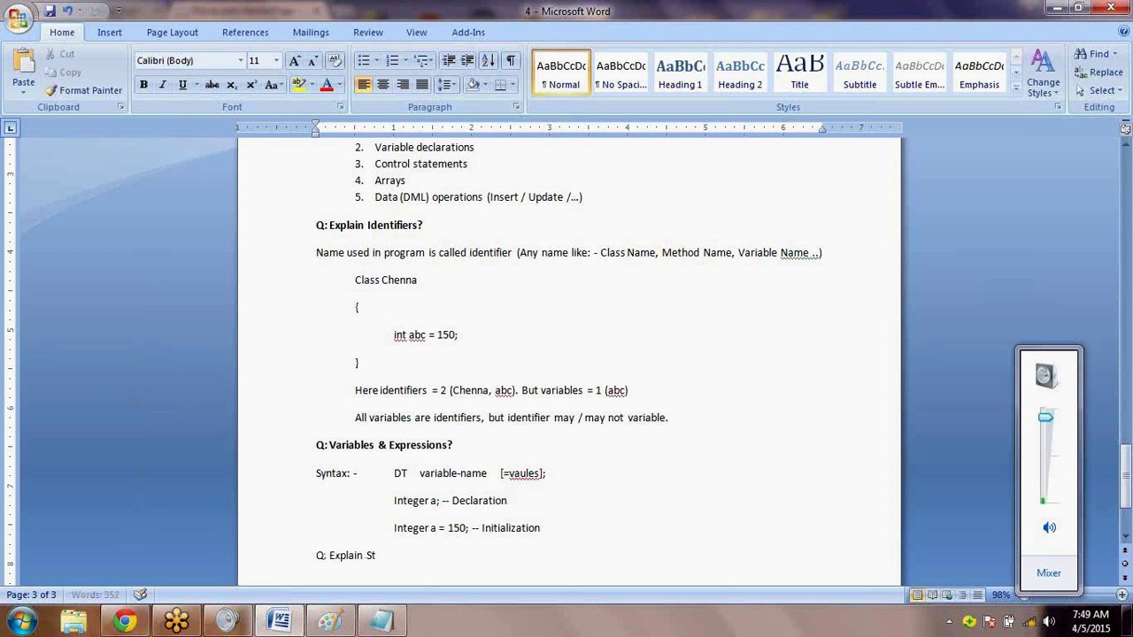
text(atemnts?)
key(Return)
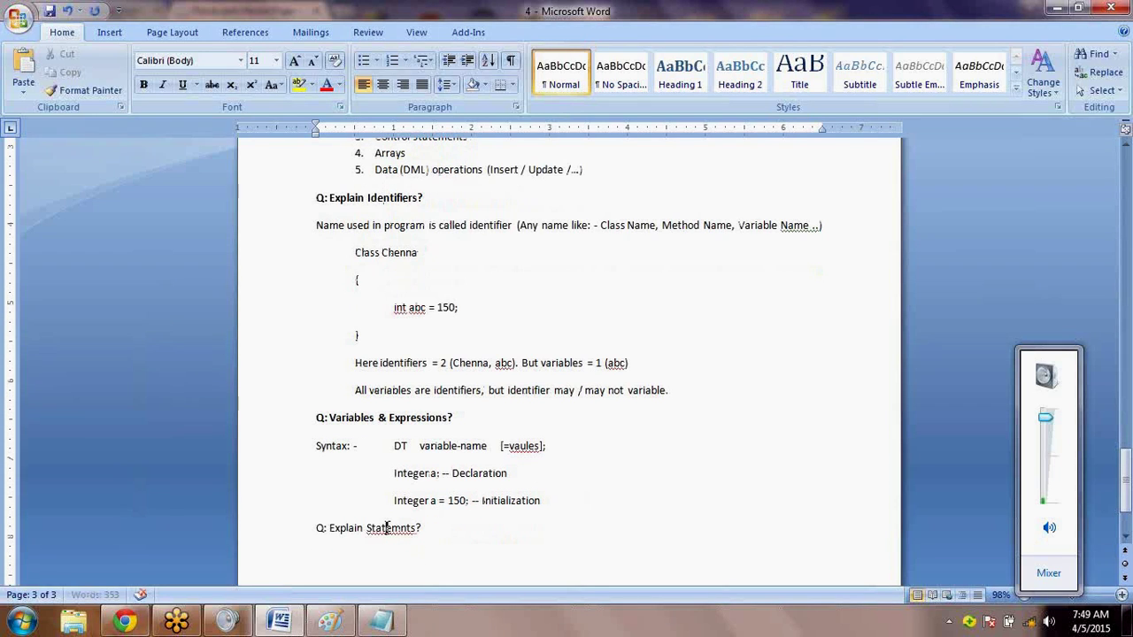
right_click(387, 529)
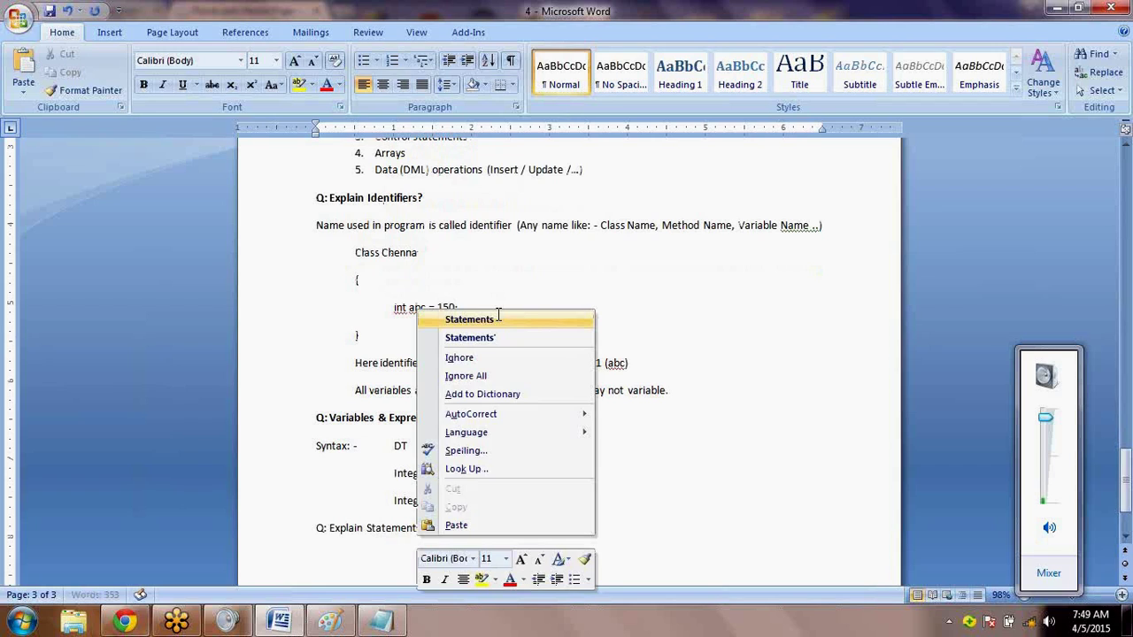
click(479, 320)
Make the "Q: Explain Statements?" heading bold and switch bold on in the empty line below it
drag(434, 535, 311, 538)
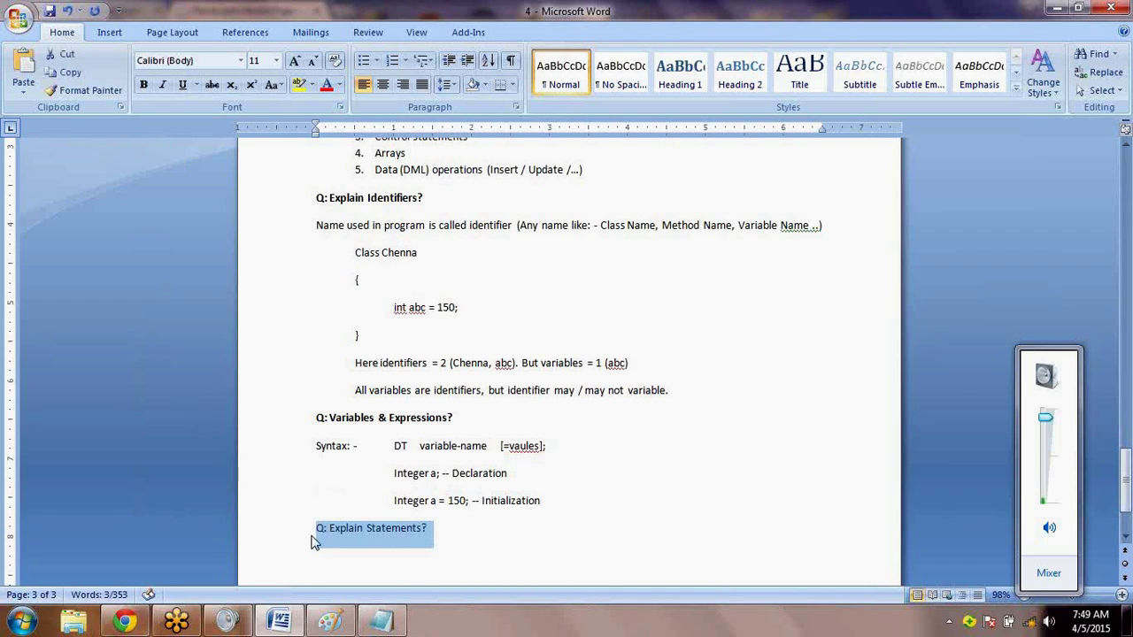
key(ctrl+b)
key(Down)
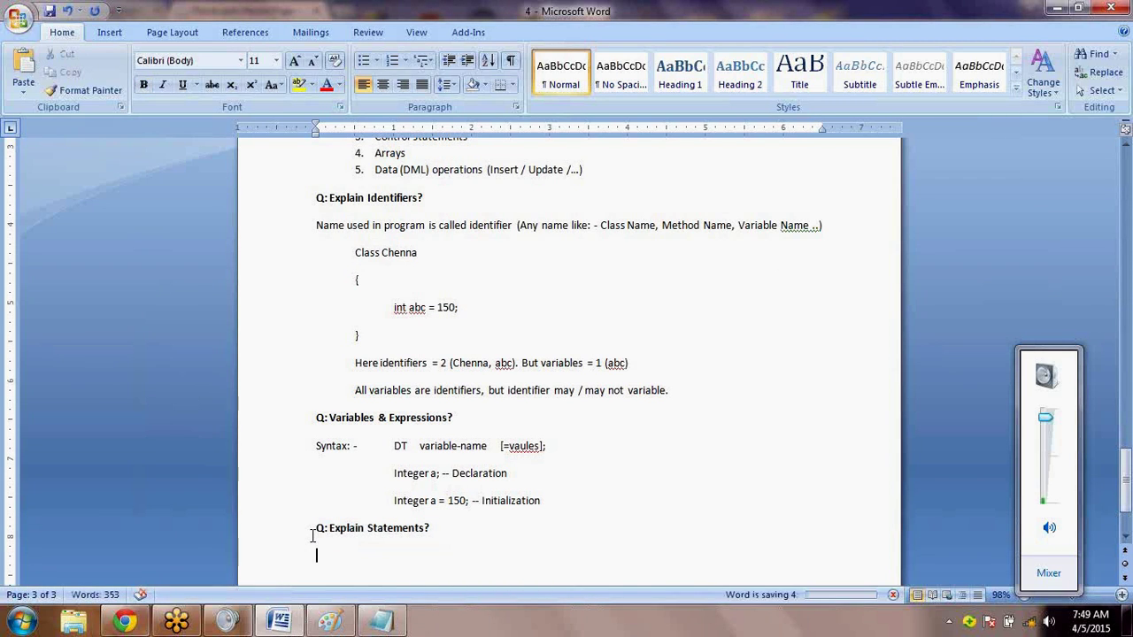
key(ctrl+b)
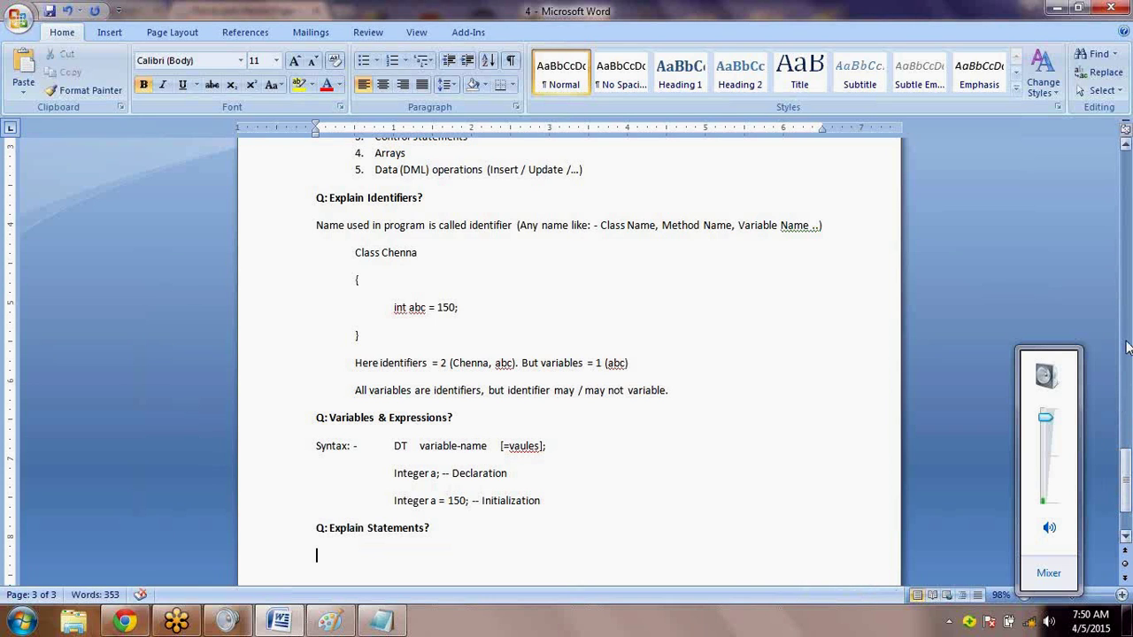
Enter the indented, non-bold line "Assignemnt statements" below the "Q: Explain Statements?" heading
scroll(1127, 348, up, 2)
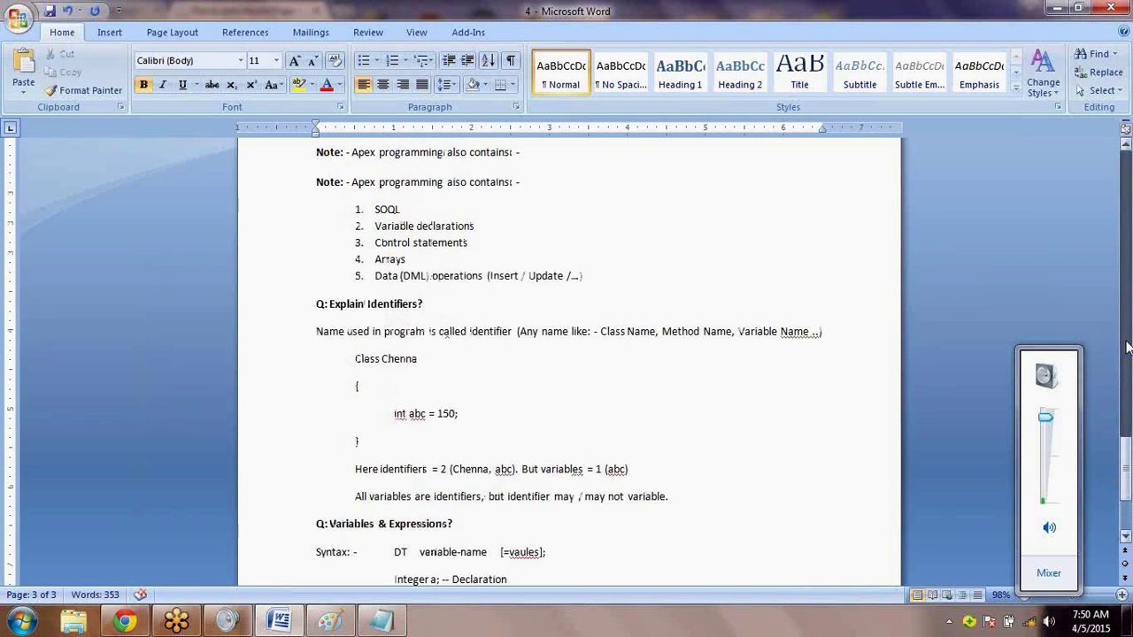
scroll(1127, 348, up, 6)
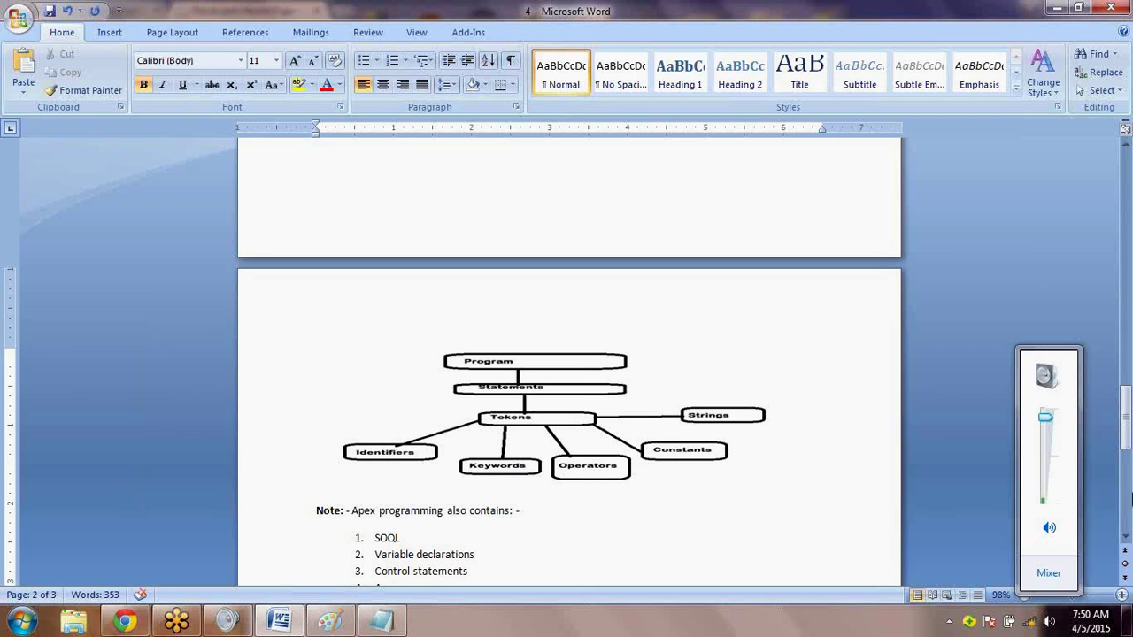
scroll(1127, 526, down, 8)
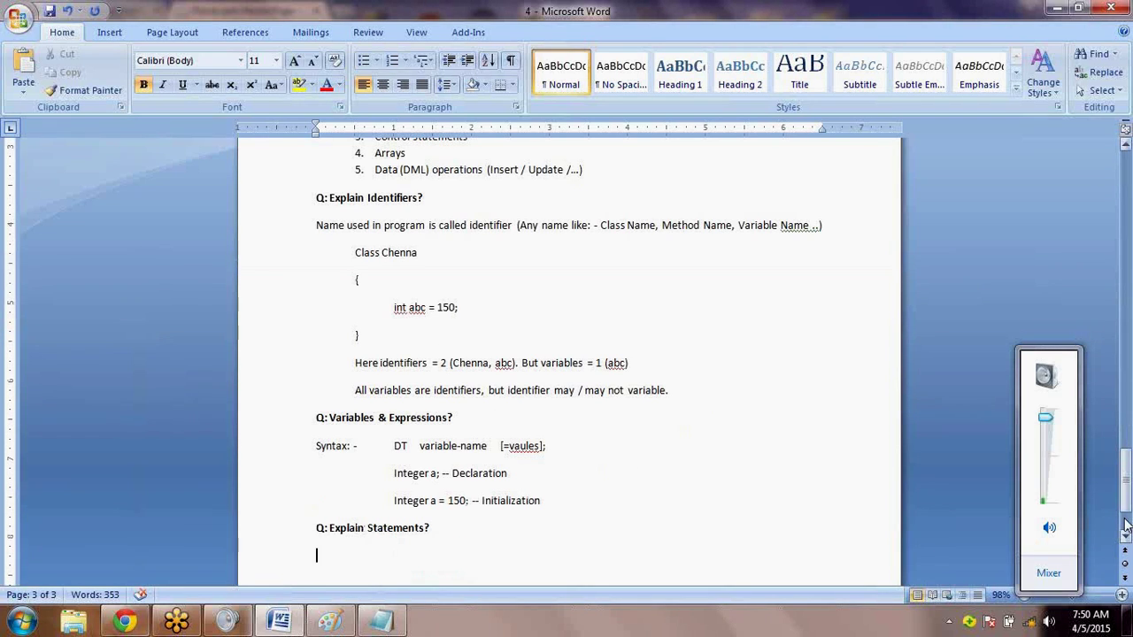
key(Tab)
text(As)
key(shift+Left)
key(shift+Left)
key(shift+Left)
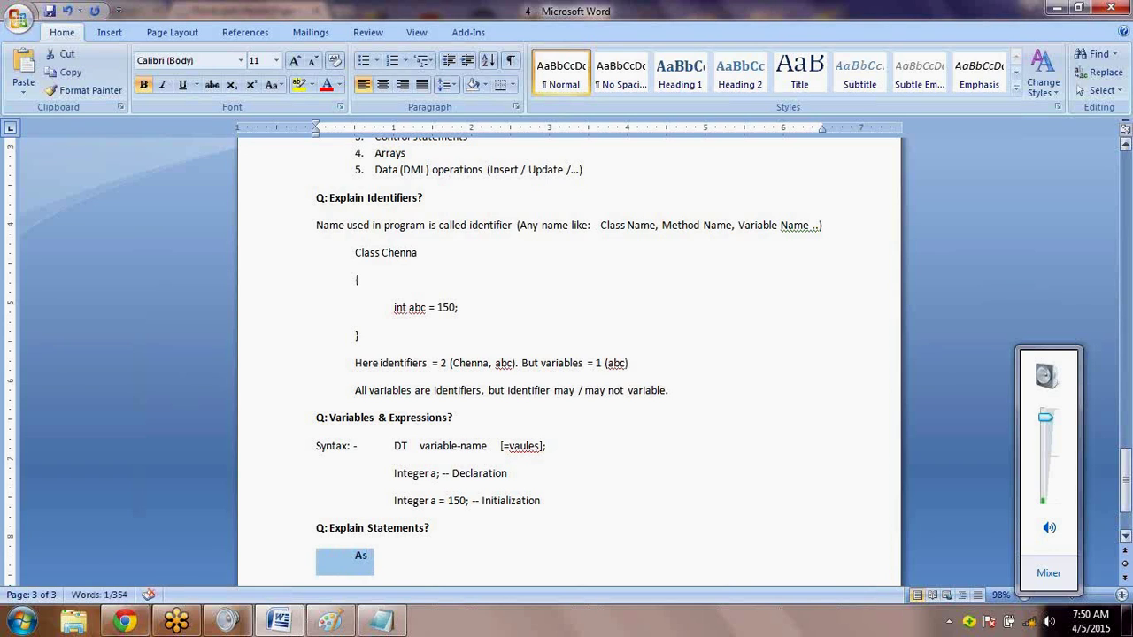
key(ctrl+b)
key(Right)
key(Left)
text(s)
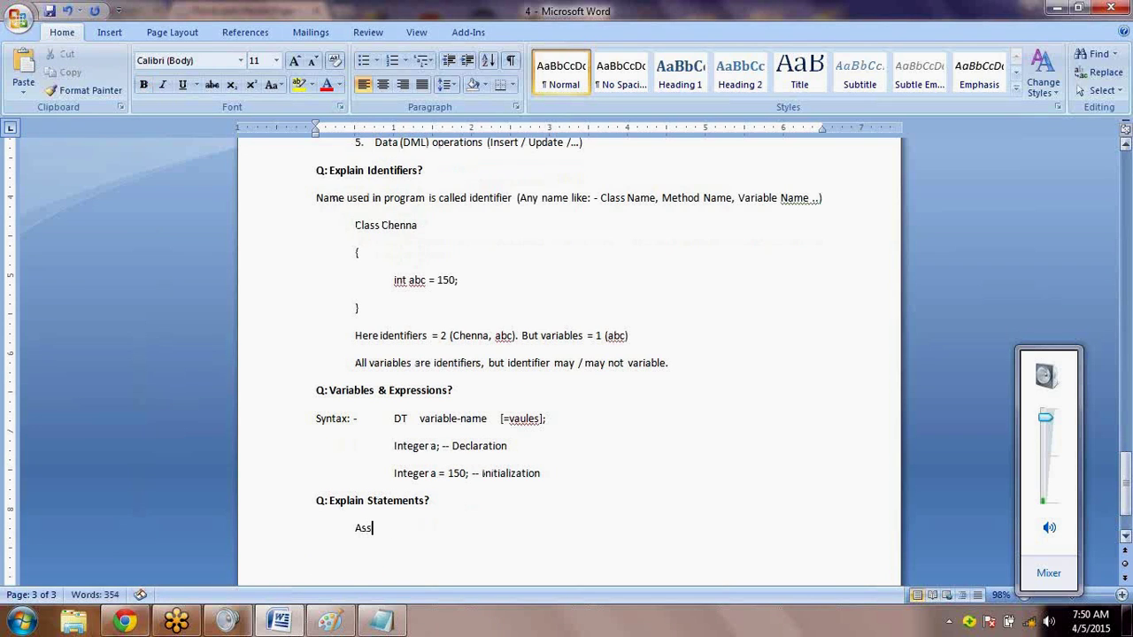
text(ignemnt statements)
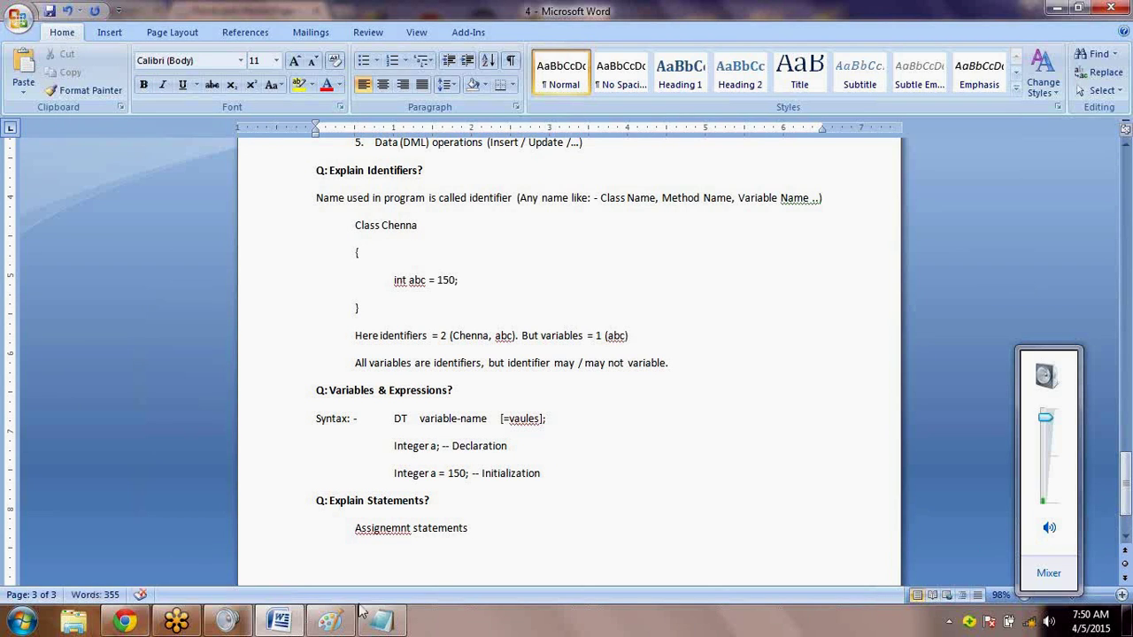
Correct the misspelled first word of the new line to "Assignment", end the line with a period, and start an empty line below it
click(373, 528)
right_click(372, 532)
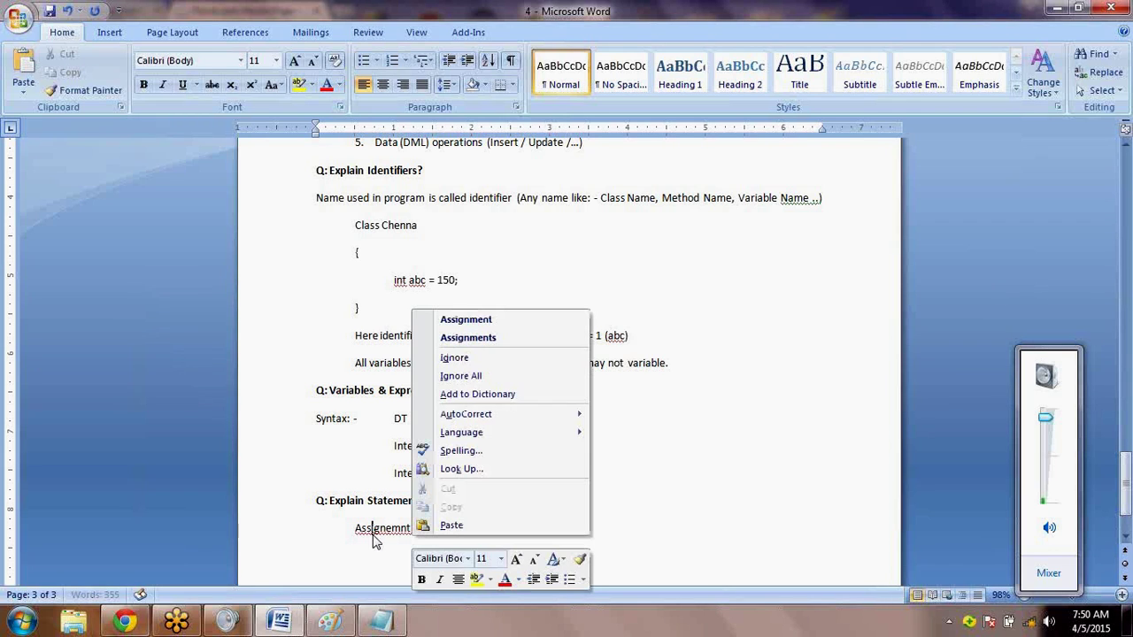
click(492, 320)
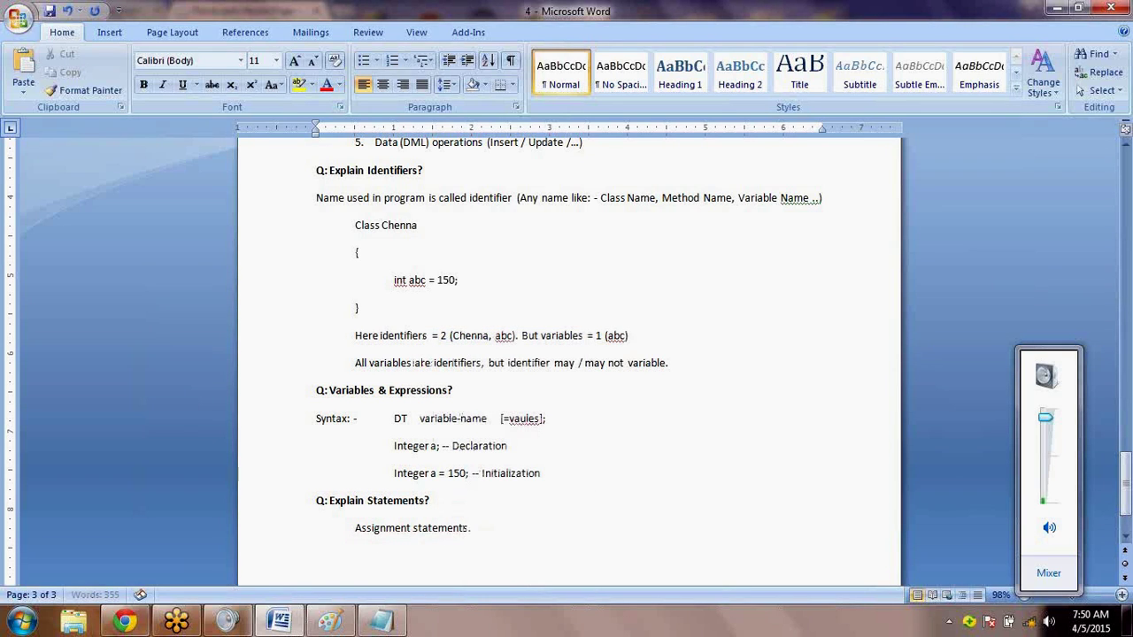
key(Return)
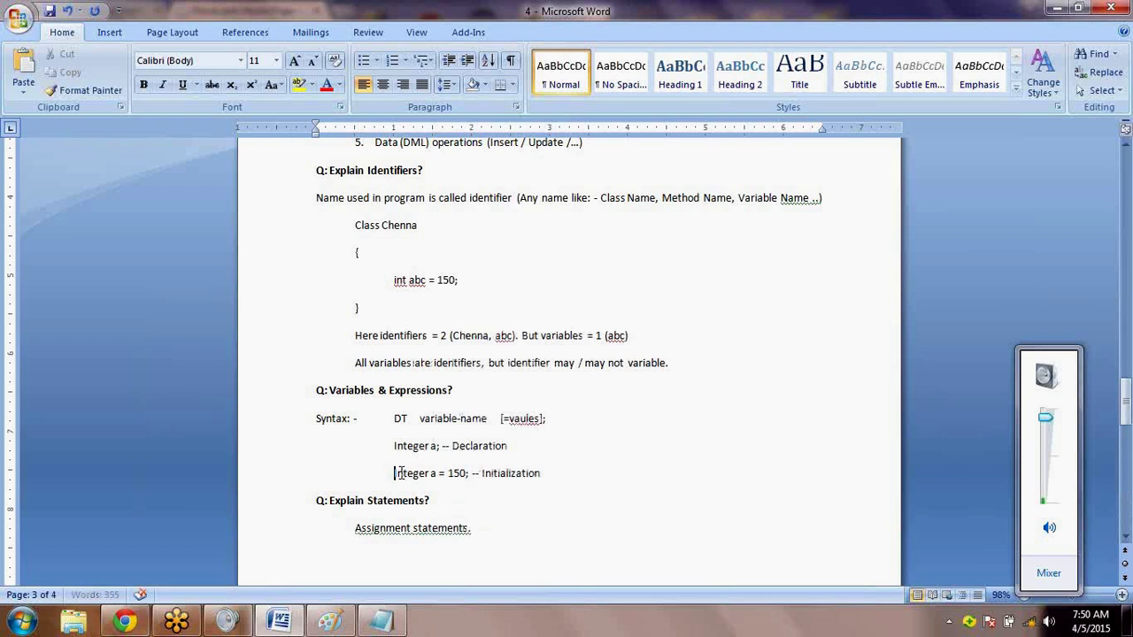
drag(394, 474, 472, 478)
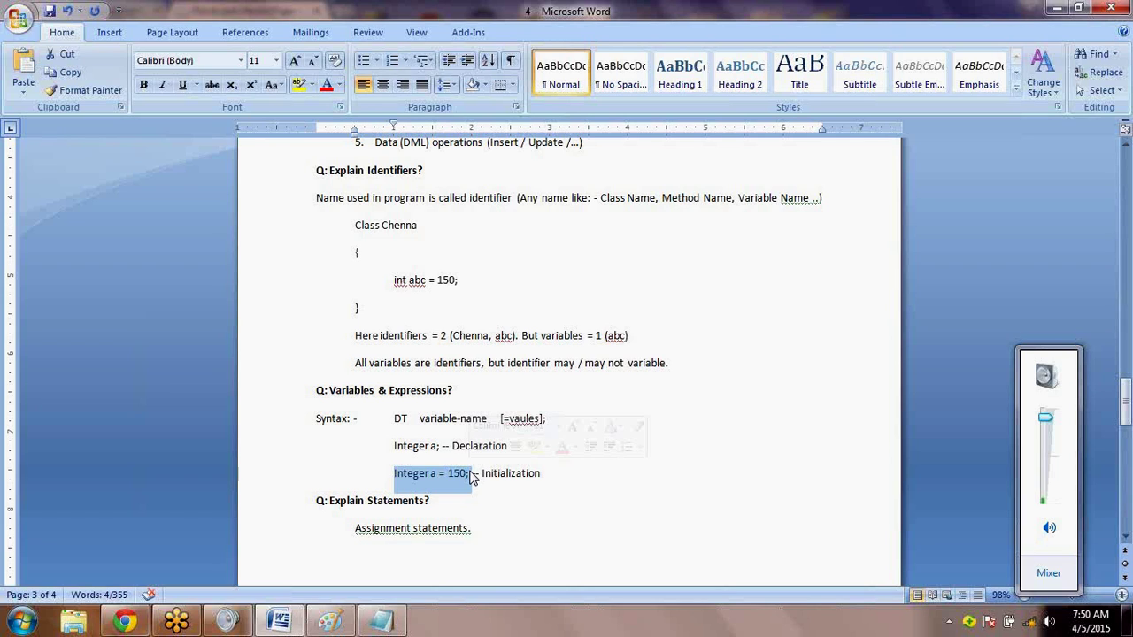
click(491, 530)
key(Return)
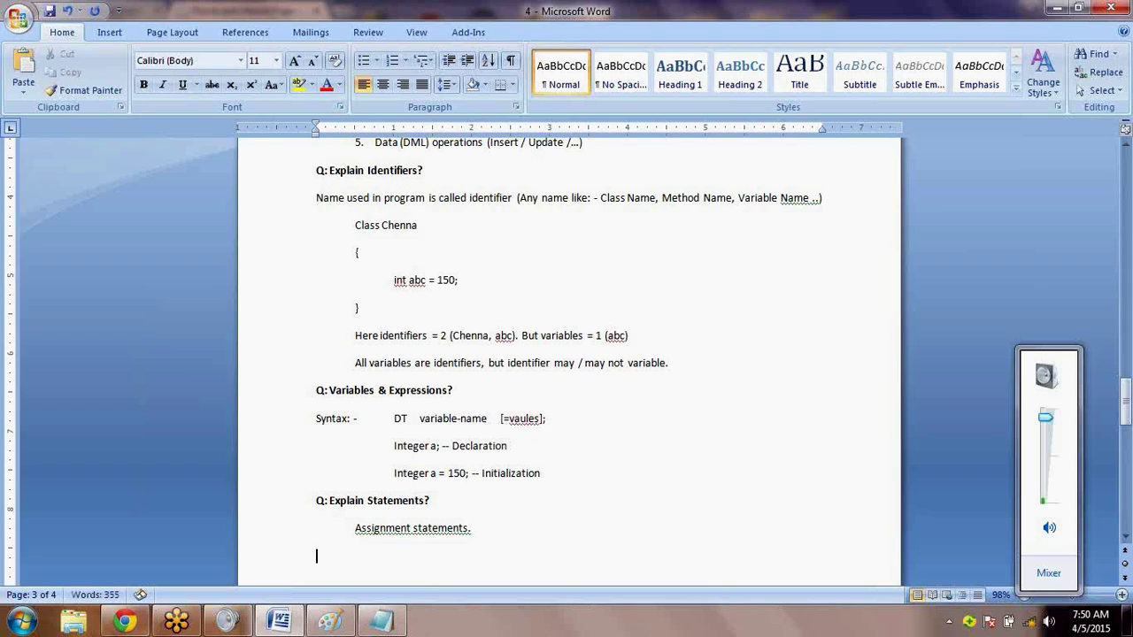
Add the indented line "Conditional (if – else)" below "Assignment statements." and start a new line
key(Tab)
drag(393, 475, 472, 474)
click(388, 547)
text(conc)
key(BackSpace)
text(ditional (if - else))
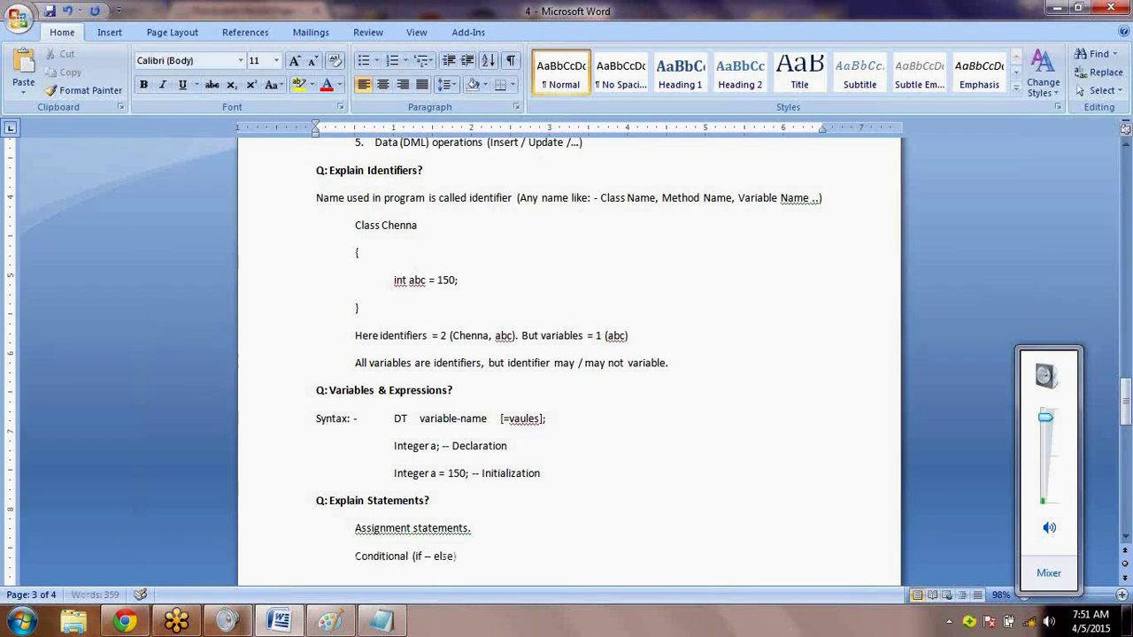
key(Return)
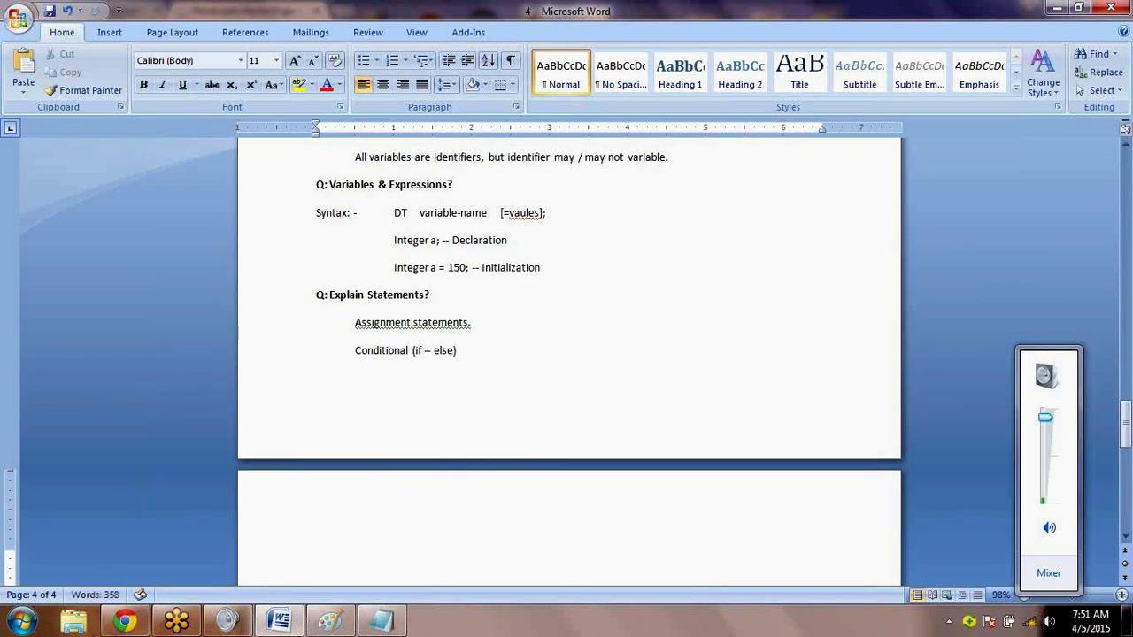
Add the list line "Loops (Do-while, while, for)" below the conditional entry, followed by a new line
text(lopp)
key(BackSpace)
key(BackSpace)
text(ops (Do-while, while, )
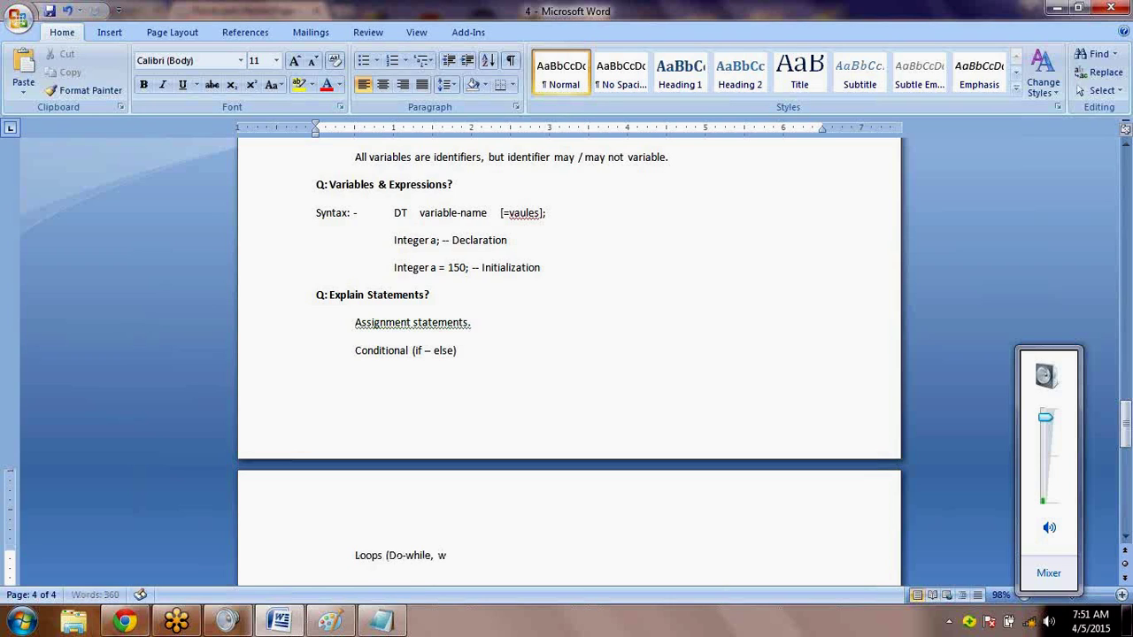
text(for))
key(Return)
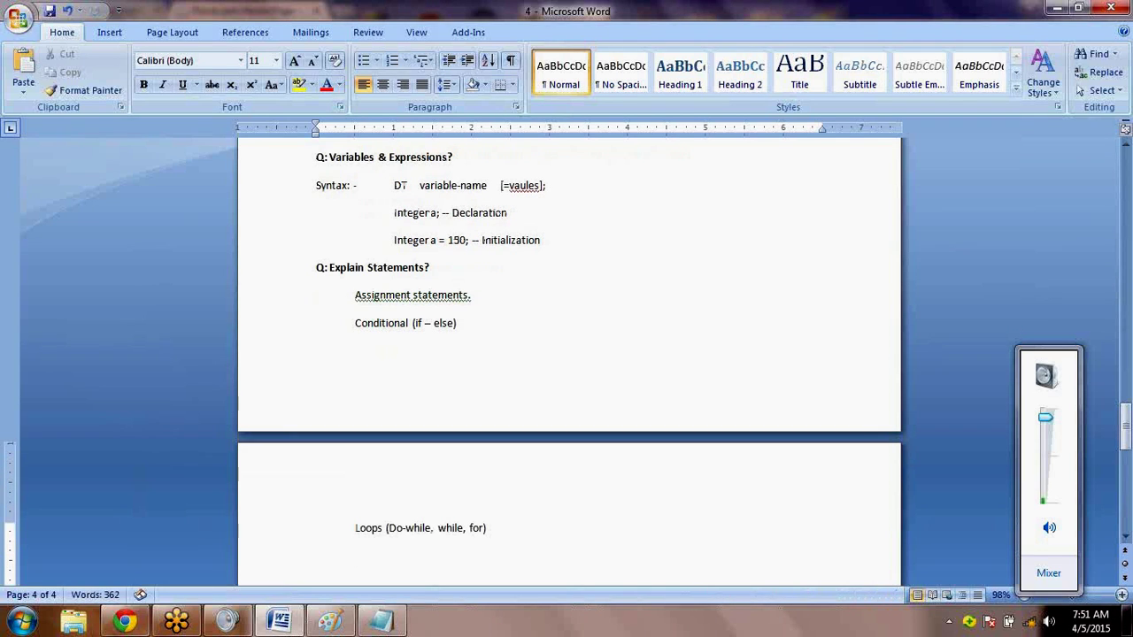
Add the list line "DML(Data Manipulation Language)" below the loops entry, followed by a new line
text(DML(Data Man)
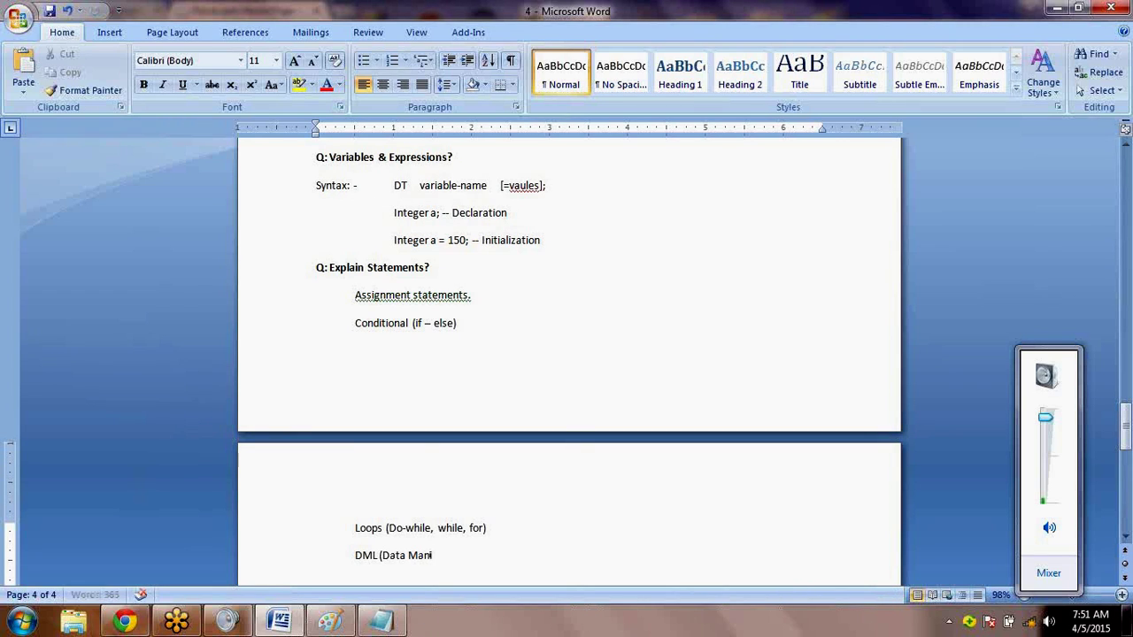
text(ipulation  Lanu)
key(BackSpace)
text(guage))
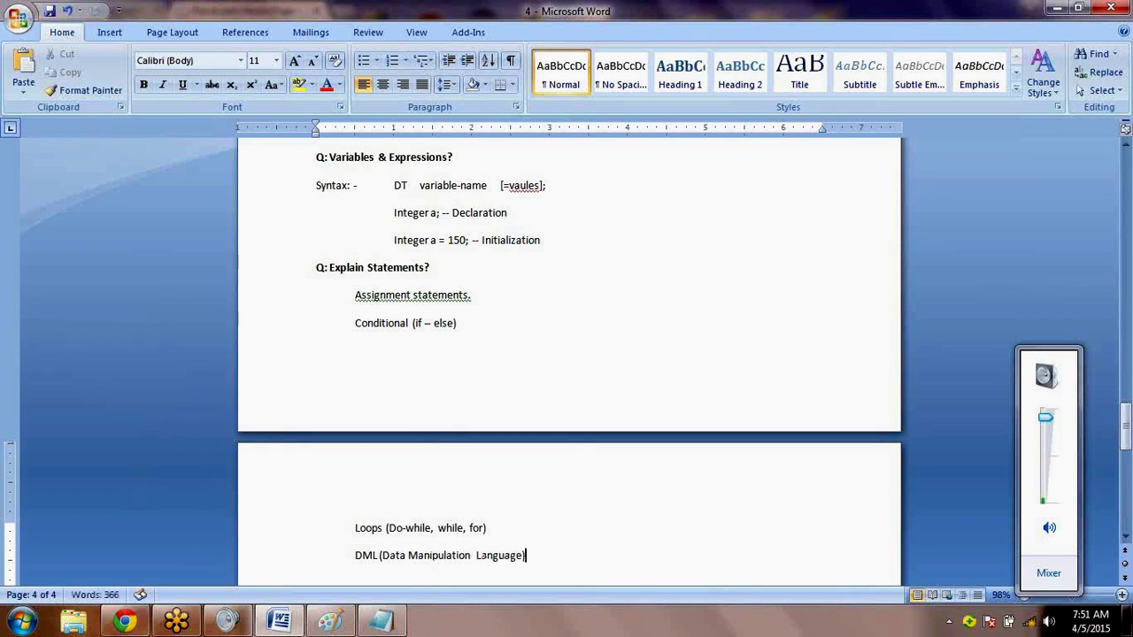
key(Return)
Add "Locking", "Method Invoking" and "Transaction Control" as separate lines of the statement list
text(Locking)
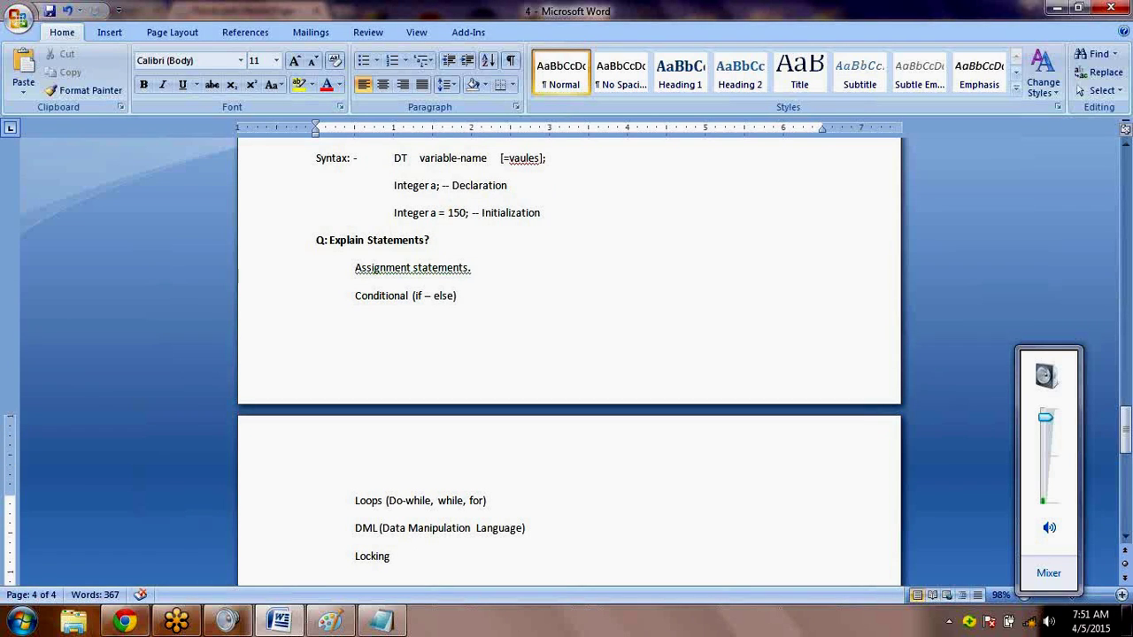
key(Return)
text(Method)
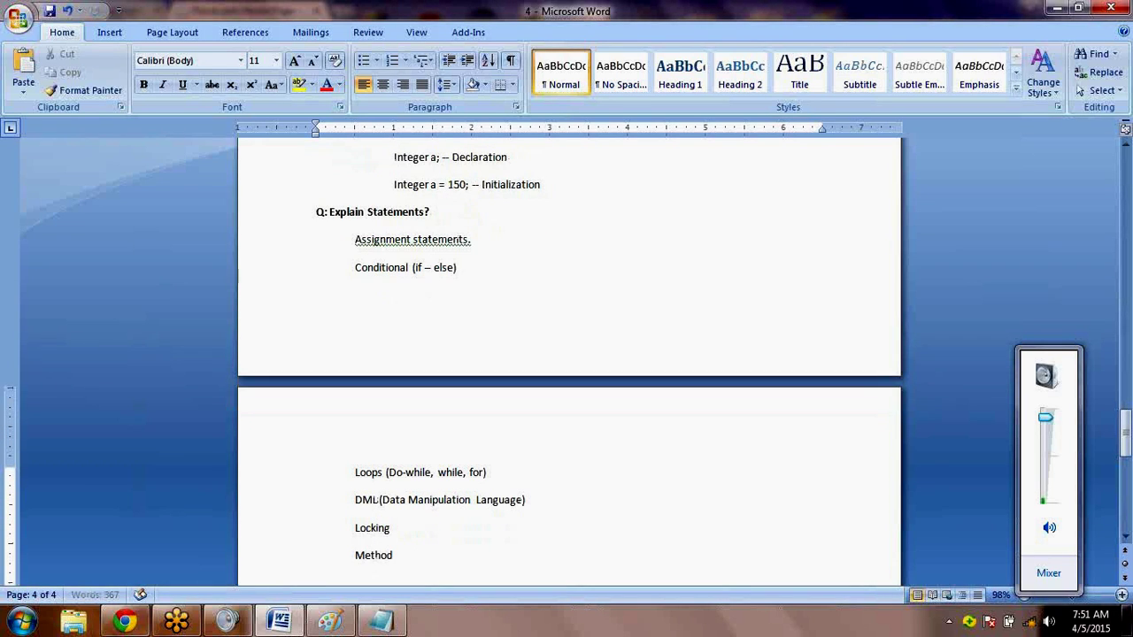
text( Invoking)
key(Return)
text(Transaction)
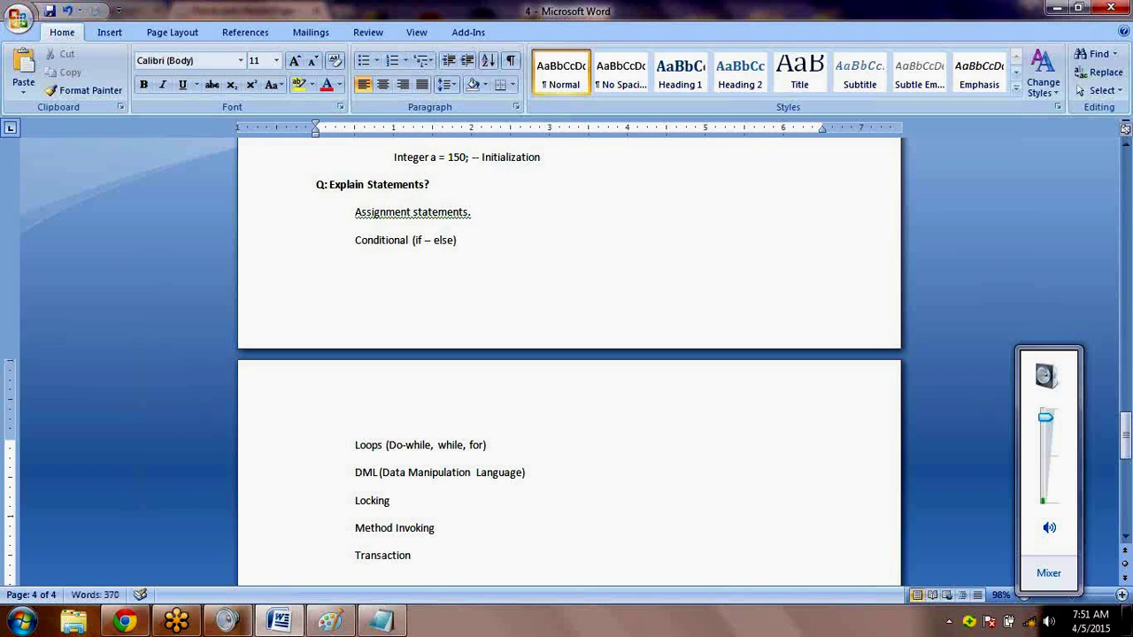
text( Control)
Add "Exception Handling" as the last line of the statement list, followed by an empty line
key(Return)
text(E)
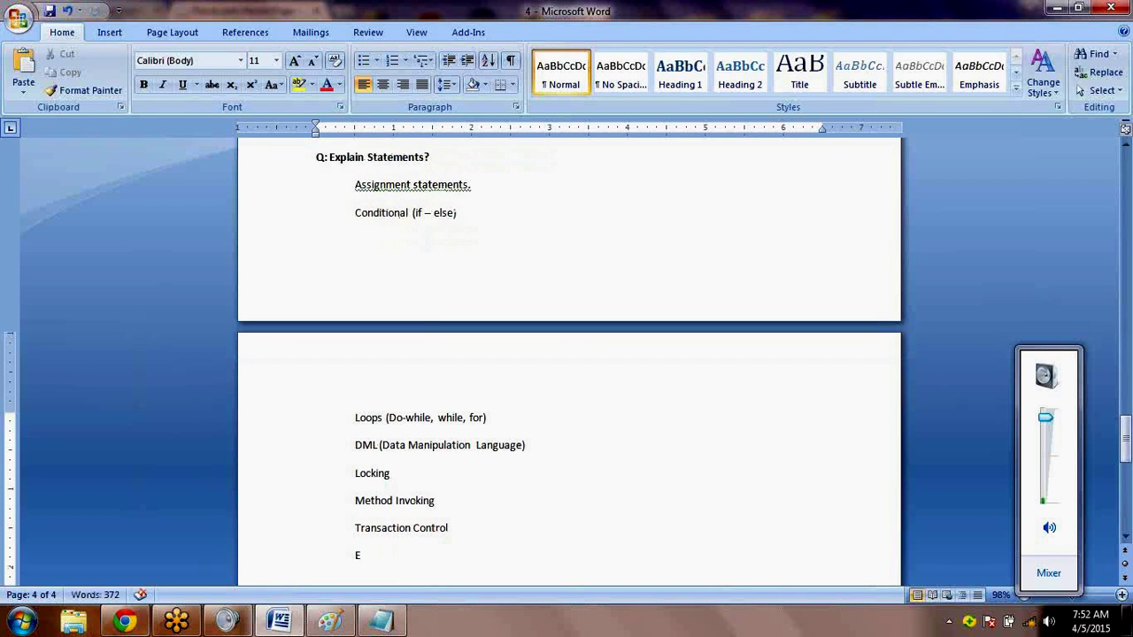
text(xception Handling)
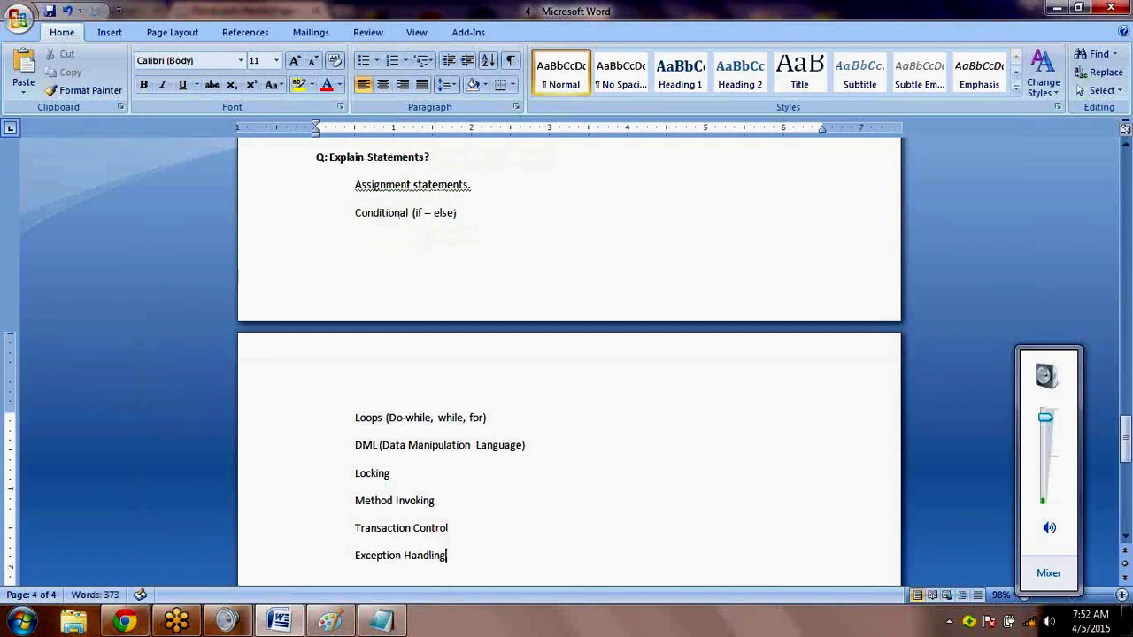
key(Return)
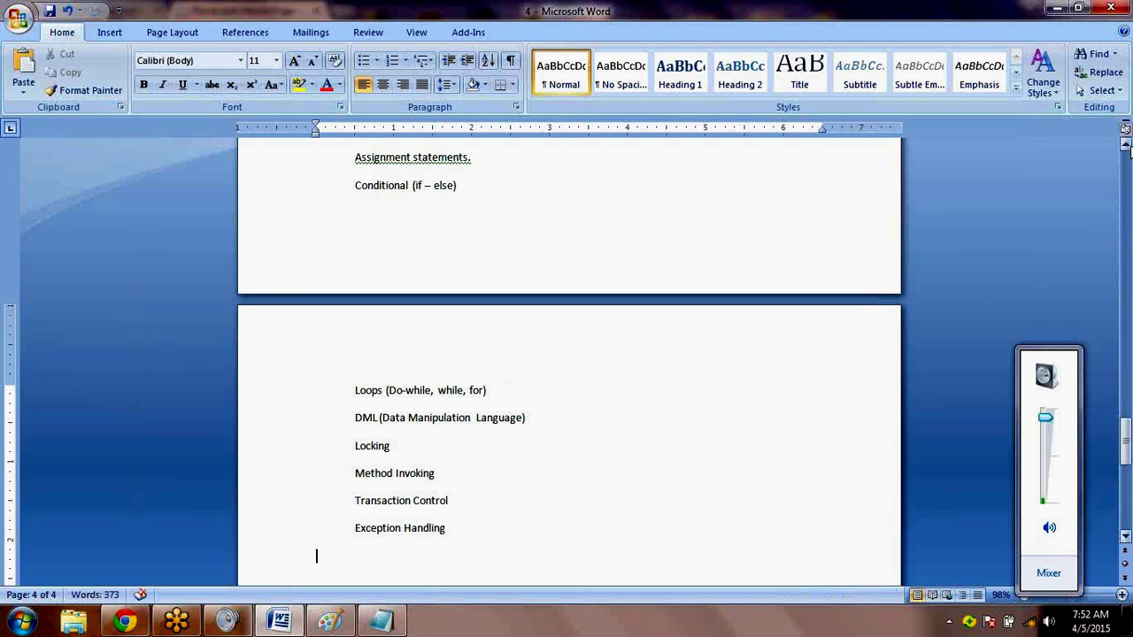
Review the statement types listed under the "Q: Explain Statements?" heading across both pages
click(1125, 144)
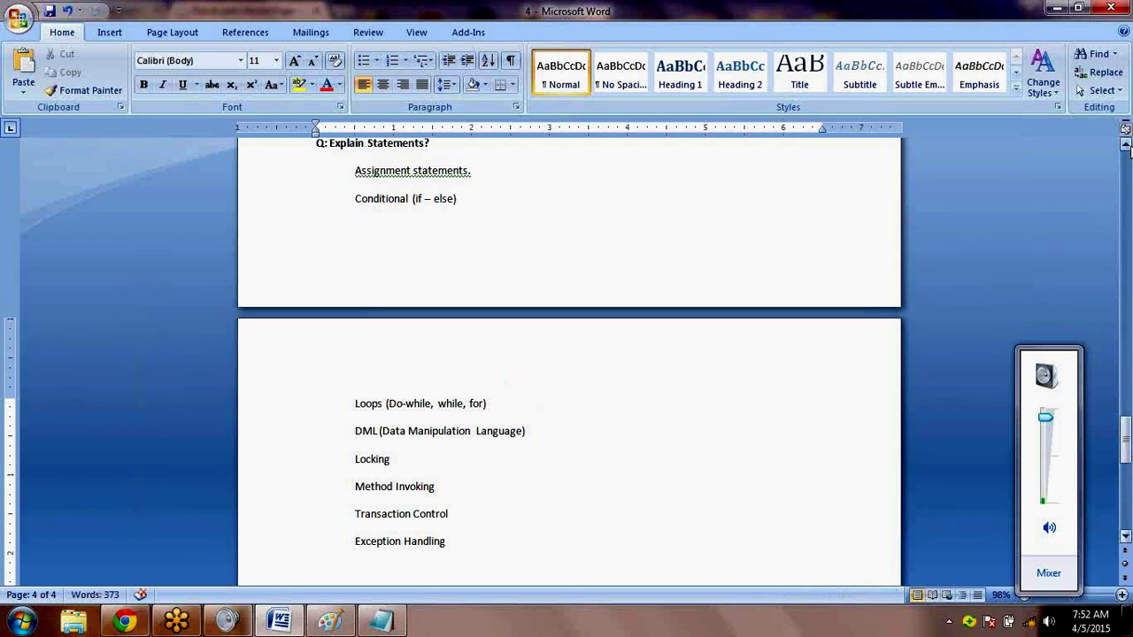
click(1125, 144)
click(1125, 144)
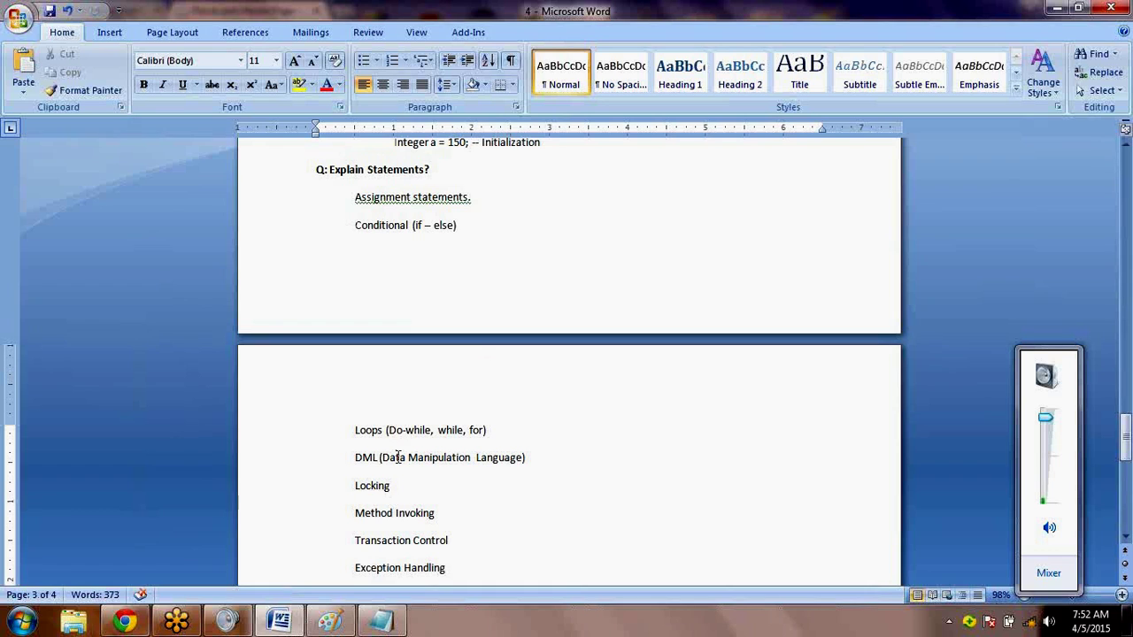
key(Down)
key(Down)
key(Down)
key(Down)
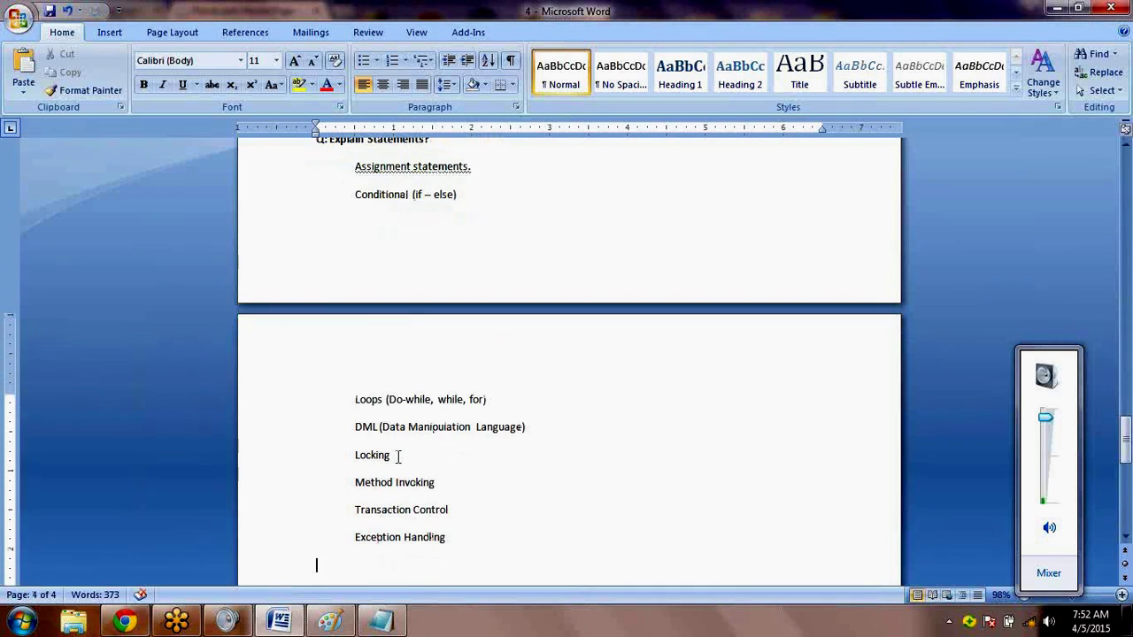
key(Down)
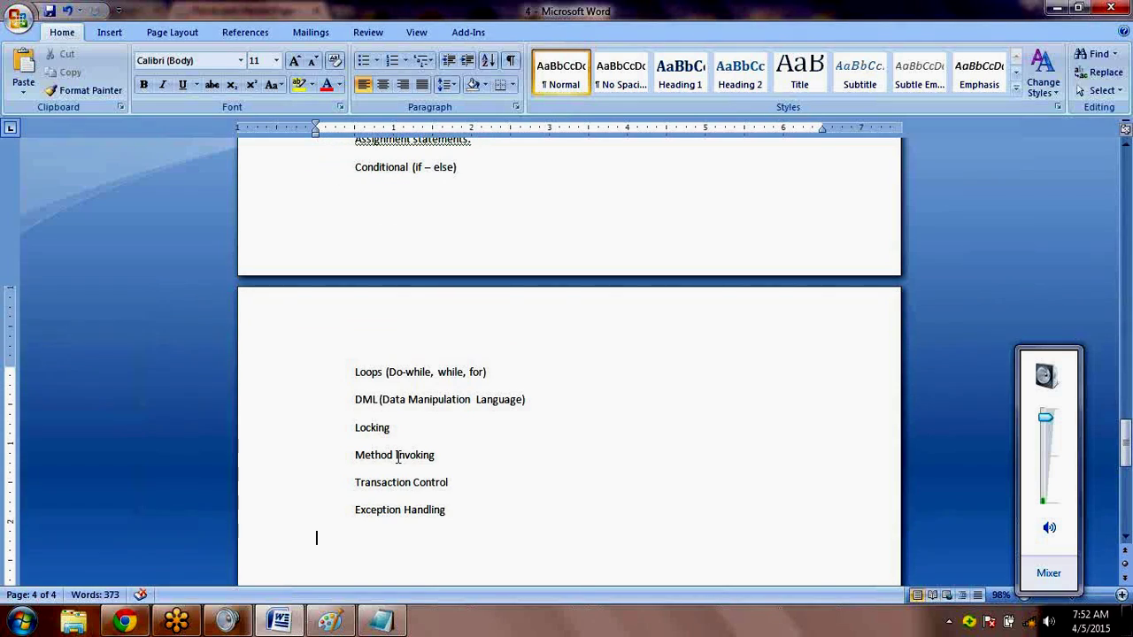
Append a row of dots after "Exception Handling", go to a new line below it, and save the document
key(Right)
key(Right)
key(Right)
key(Right)
key(Right)
key(Right)
key(Right)
key(Right)
key(Right)
key(Right)
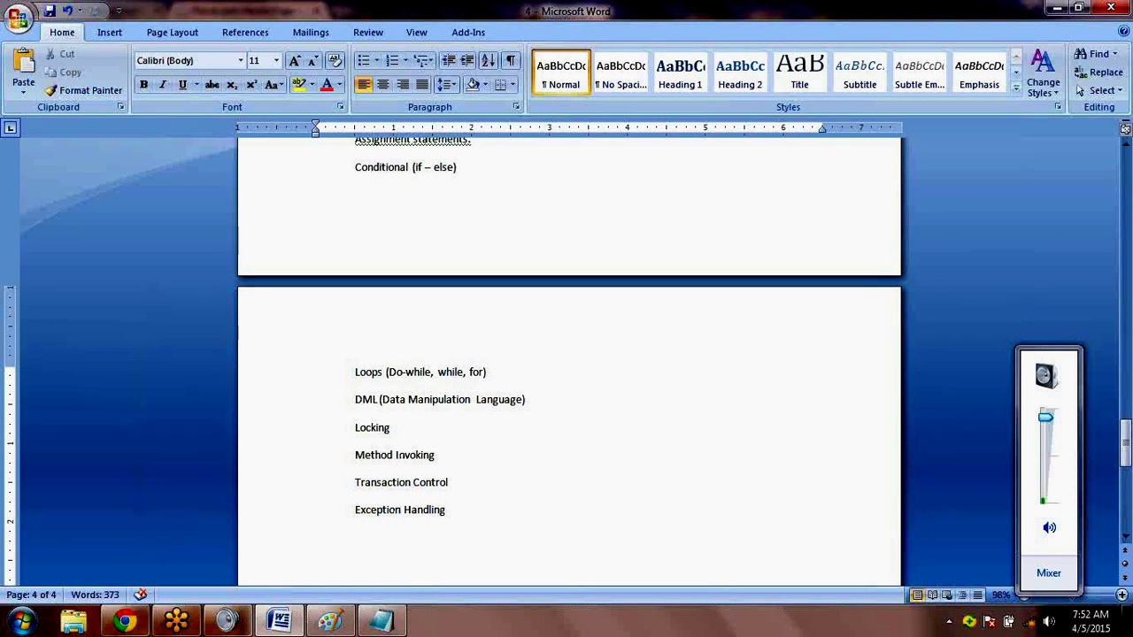
text(..............)
key(Return)
key(ctrl+s)
Add the question "Q: What are Collection DT?" below the statement list, replacing a first wording of "Collections / Types", followed by a new line
text(Q: Colle)
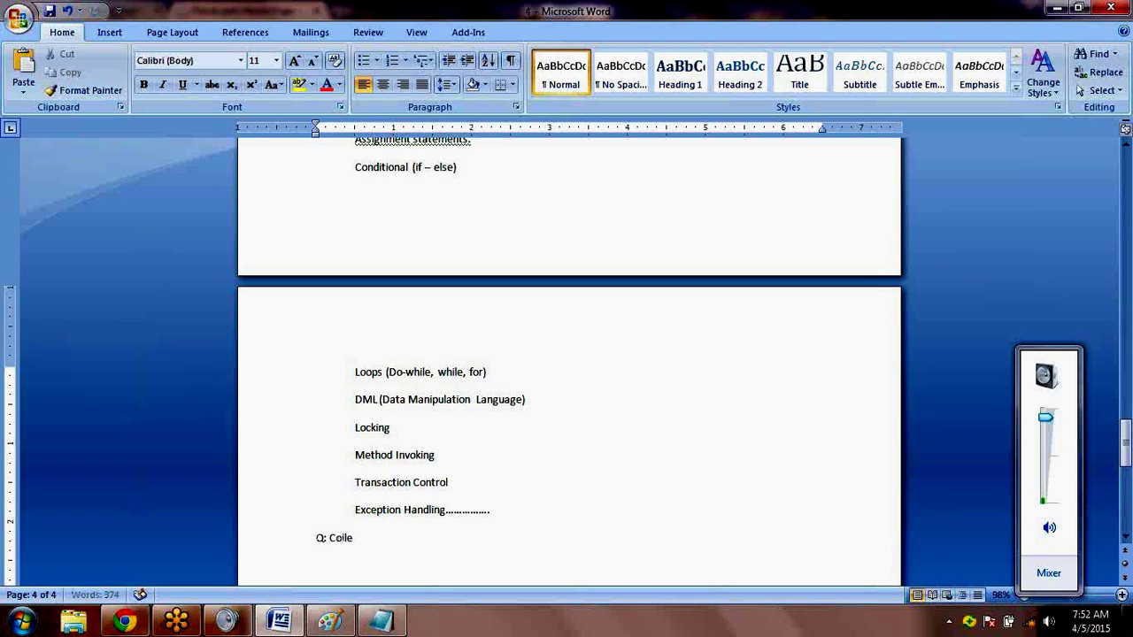
text(ctions / Types)
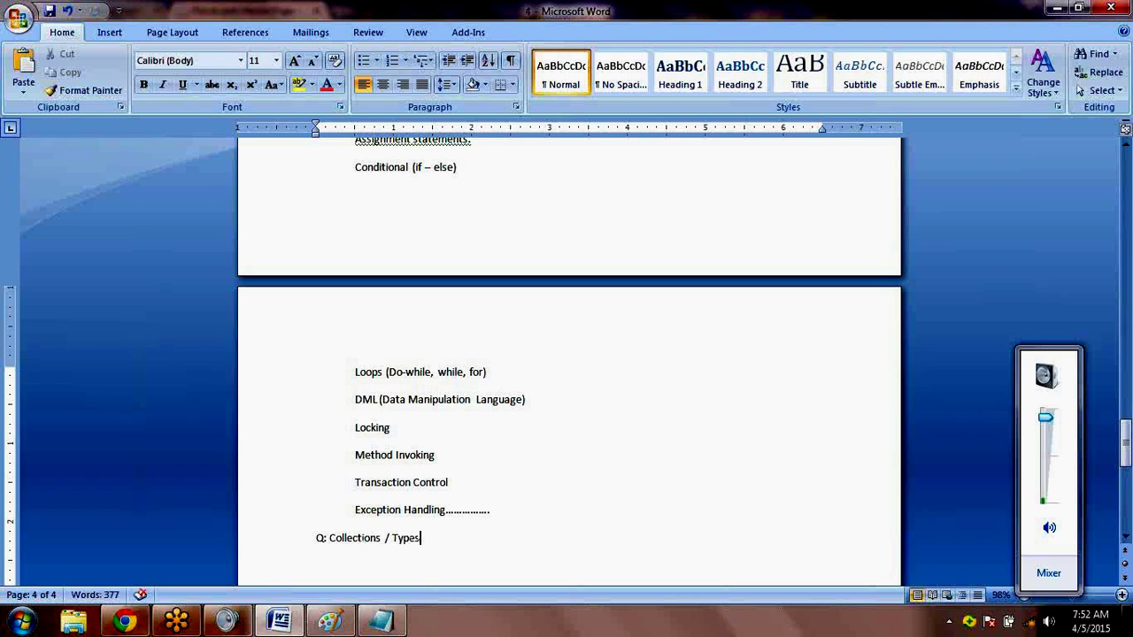
key(BackSpace)
key(BackSpace)
key(BackSpace)
key(BackSpace)
key(BackSpace)
key(BackSpace)
key(BackSpace)
key(BackSpace)
key(BackSpace)
key(BackSpace)
key(BackSpace)
key(BackSpace)
key(BackSpace)
key(BackSpace)
key(BackSpace)
key(BackSpace)
key(BackSpace)
key(BackSpace)
key(BackSpace)
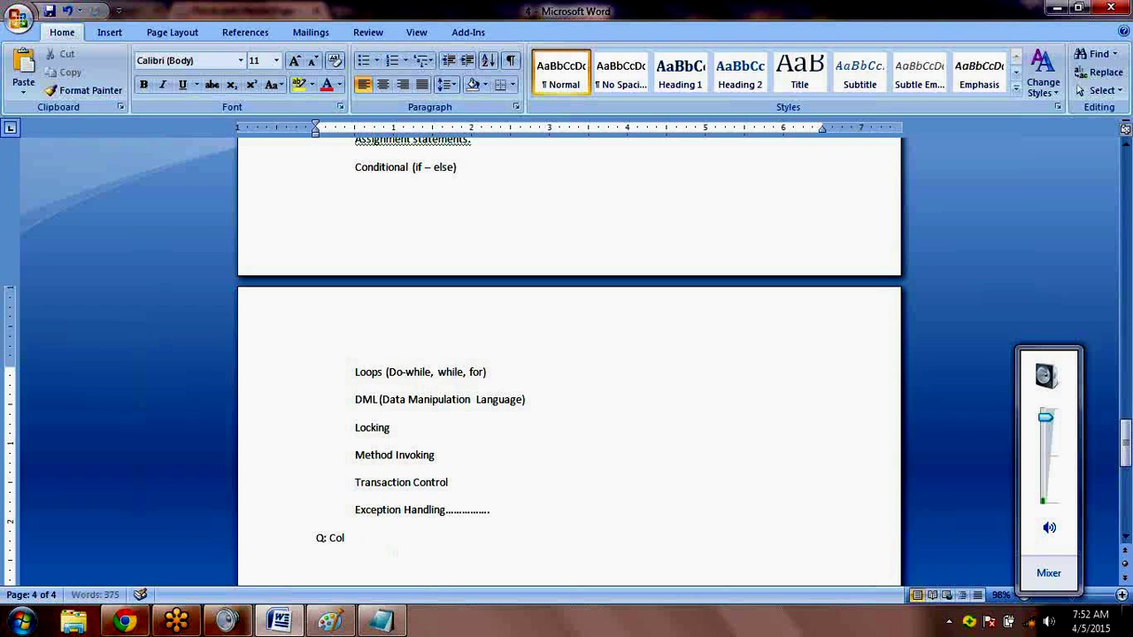
text(What are)
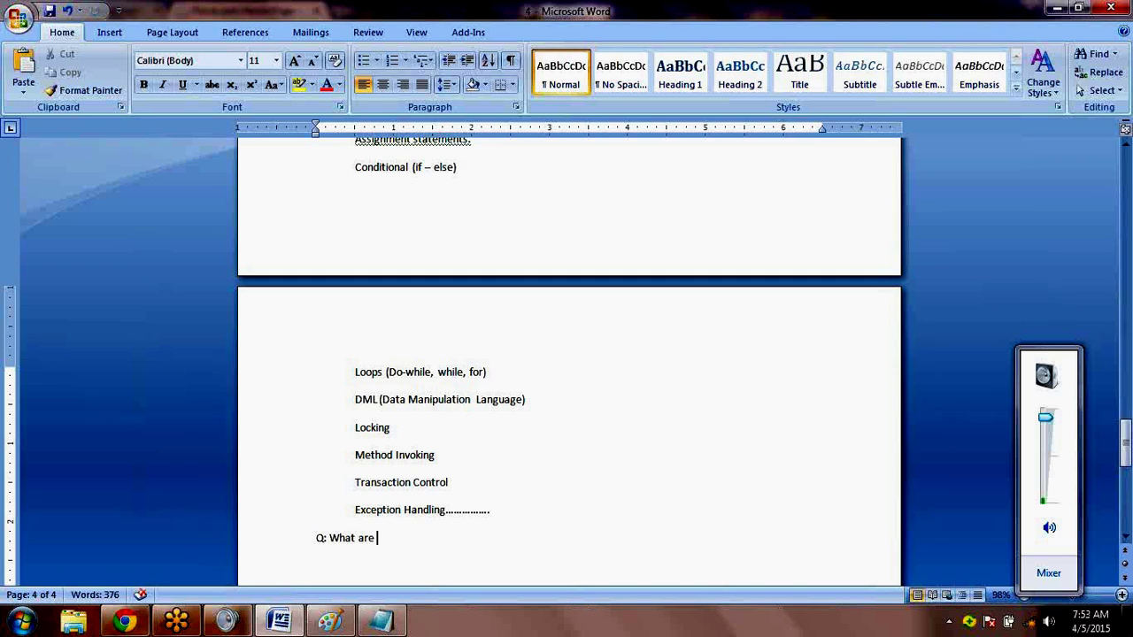
text(Collection DT)
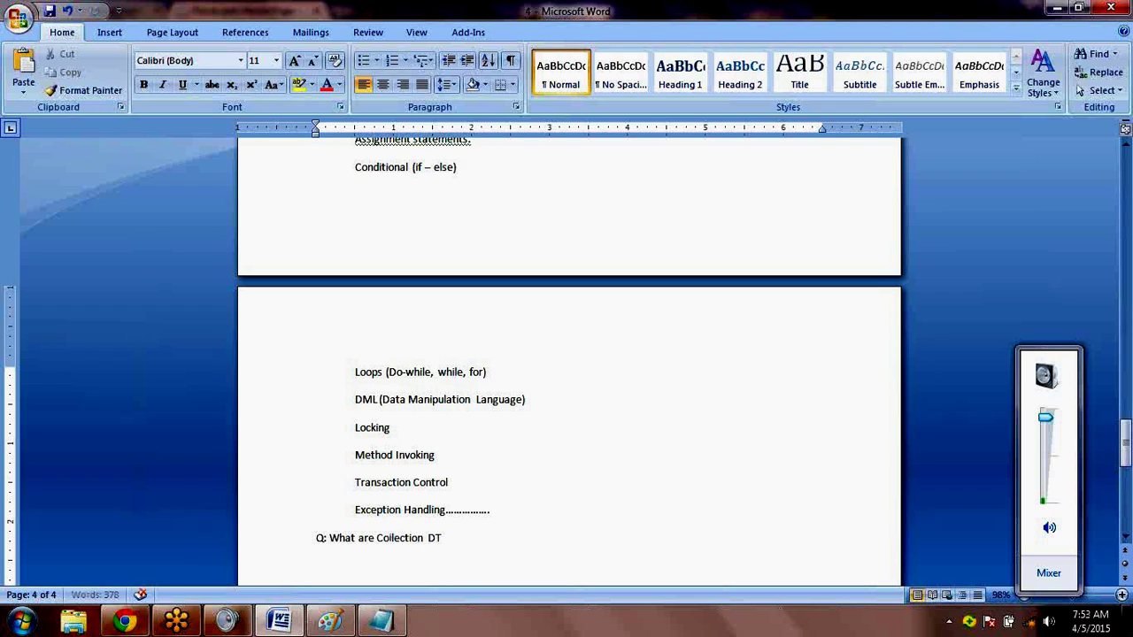
text(?)
key(Return)
Make the "Q: What are Collection DT?" heading bold and clear the selection
drag(451, 536, 317, 537)
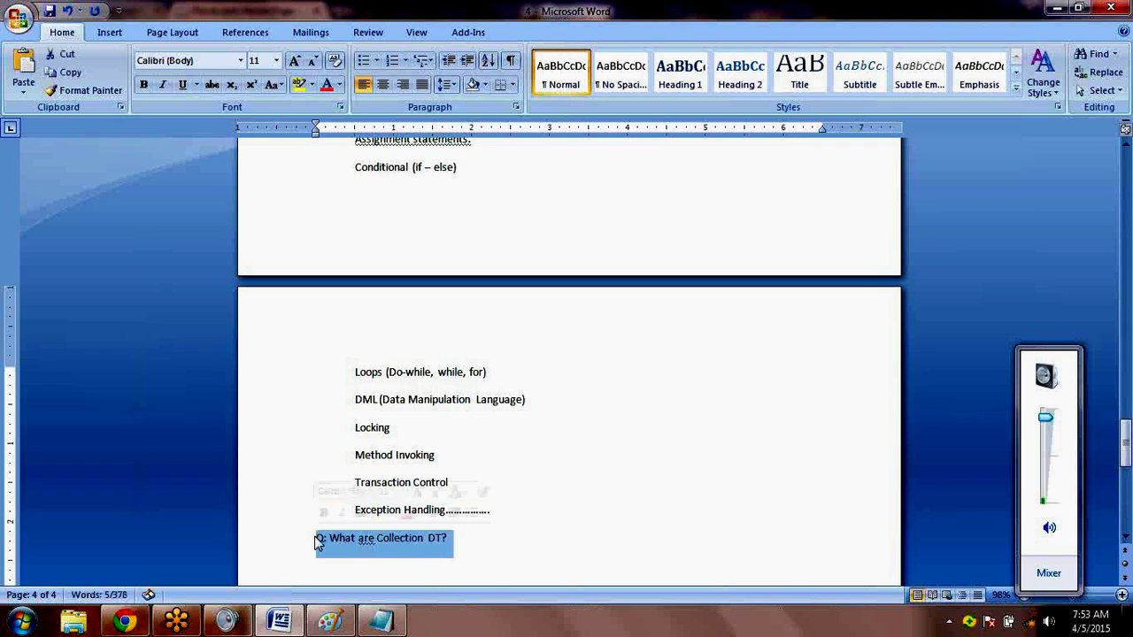
key(ctrl+b)
click(361, 544)
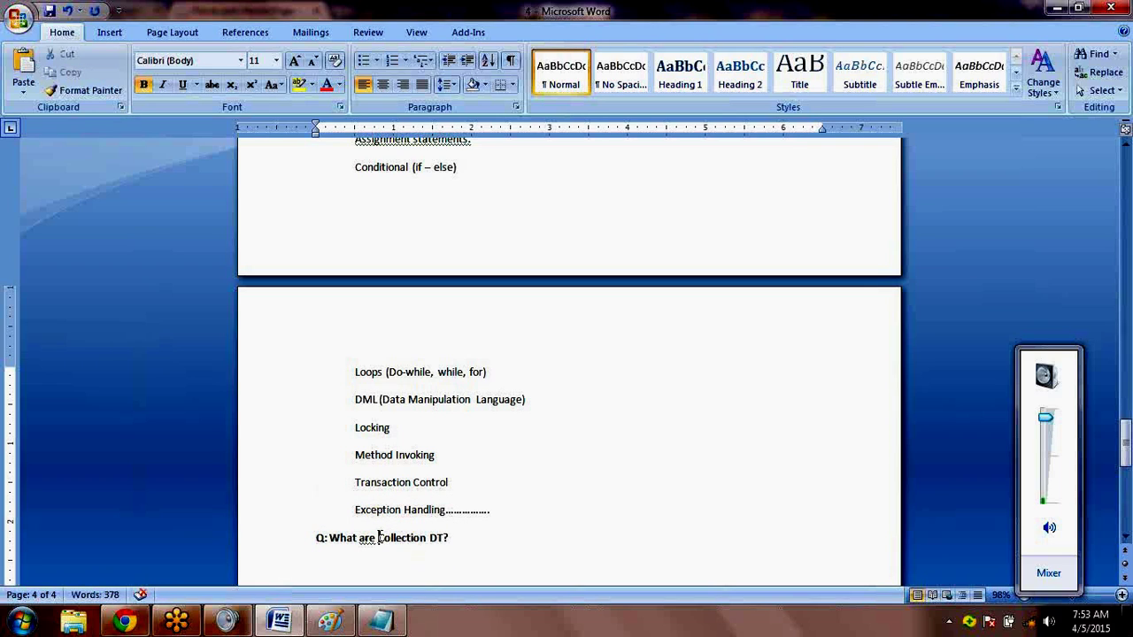
Insert "the" before "Collection DT?" in the last question heading and start a new line below it
click(378, 537)
text(the)
key(End)
key(Return)
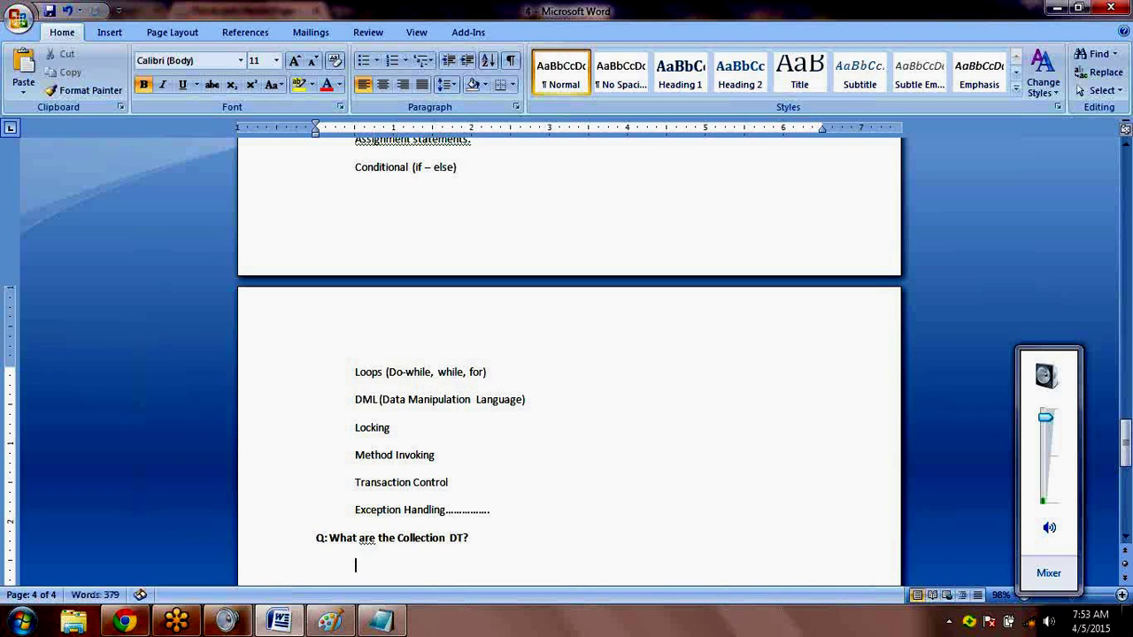
List "List (Arrays)", "Maps" and "Sets" in regular weight on separate lines under the collection question, followed by a new line
text(List)
key(shift+Home)
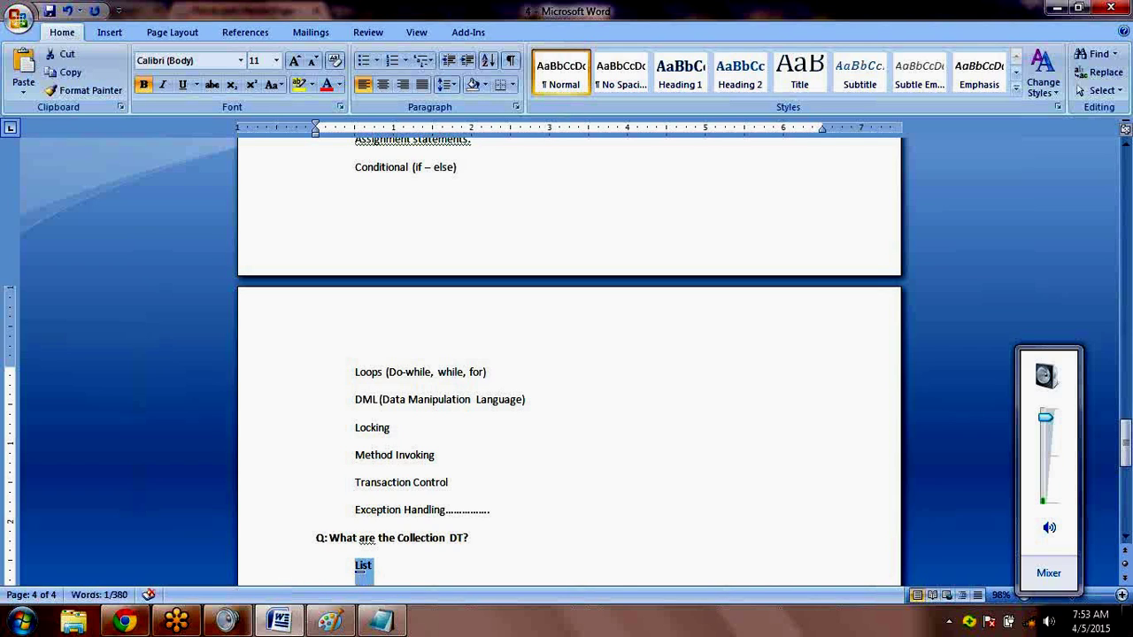
key(End)
text((A)
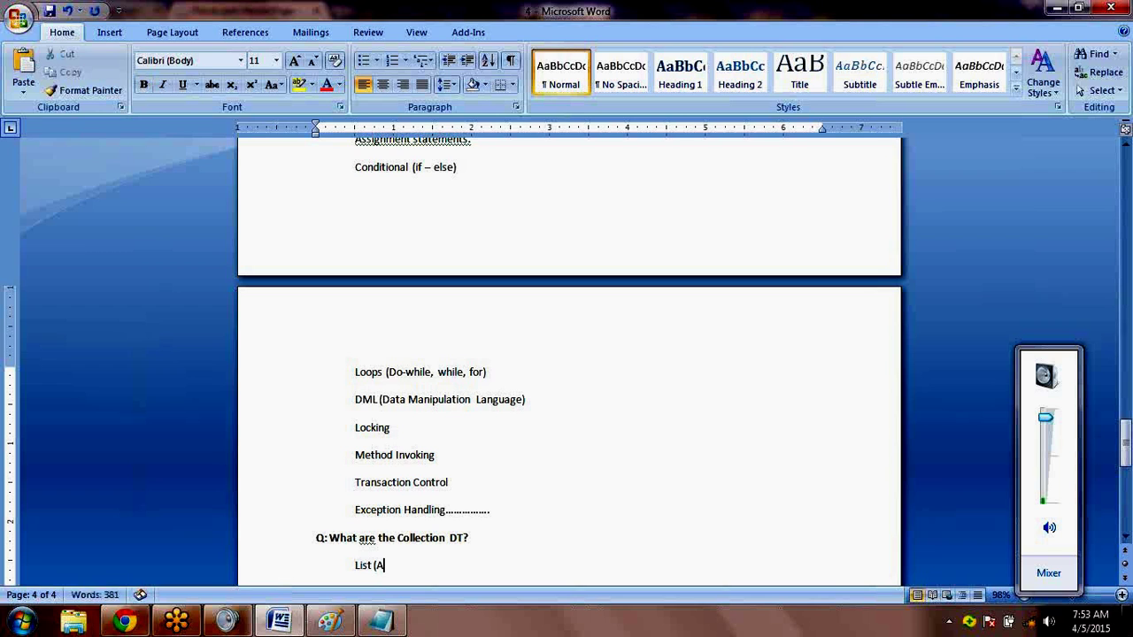
text(rrays))
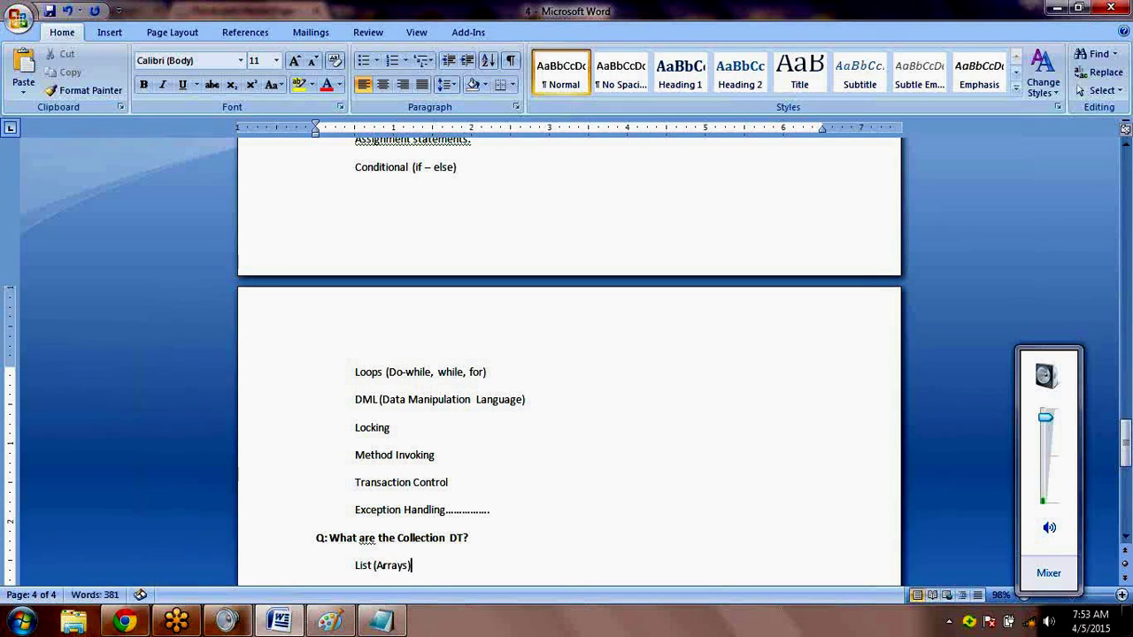
key(Return)
text(Maps)
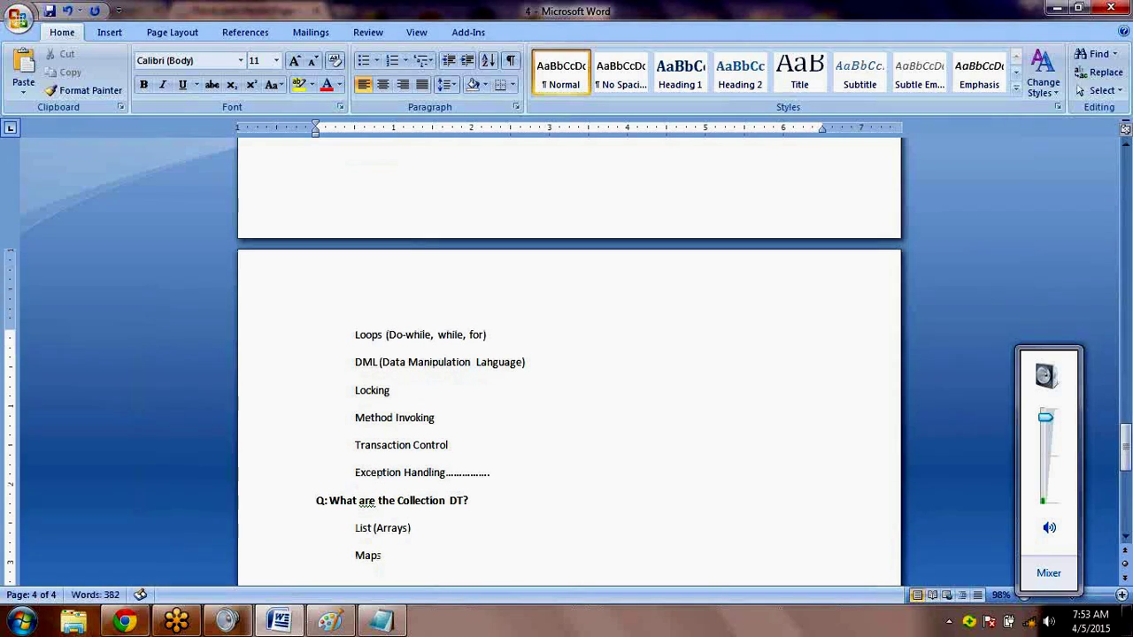
key(Return)
text(Sets)
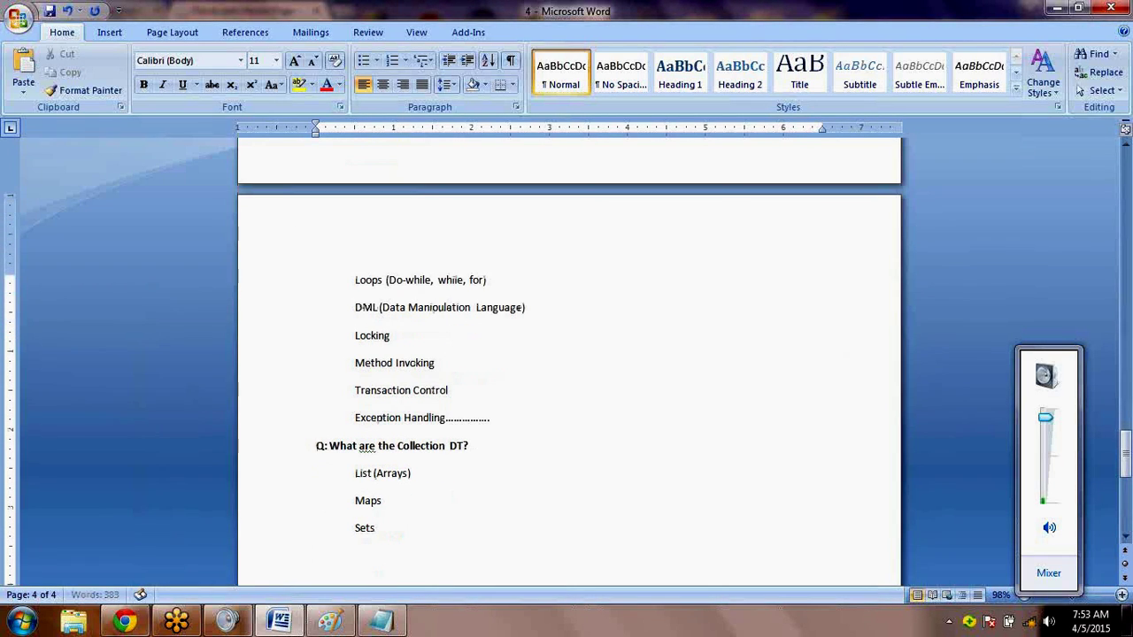
key(Return)
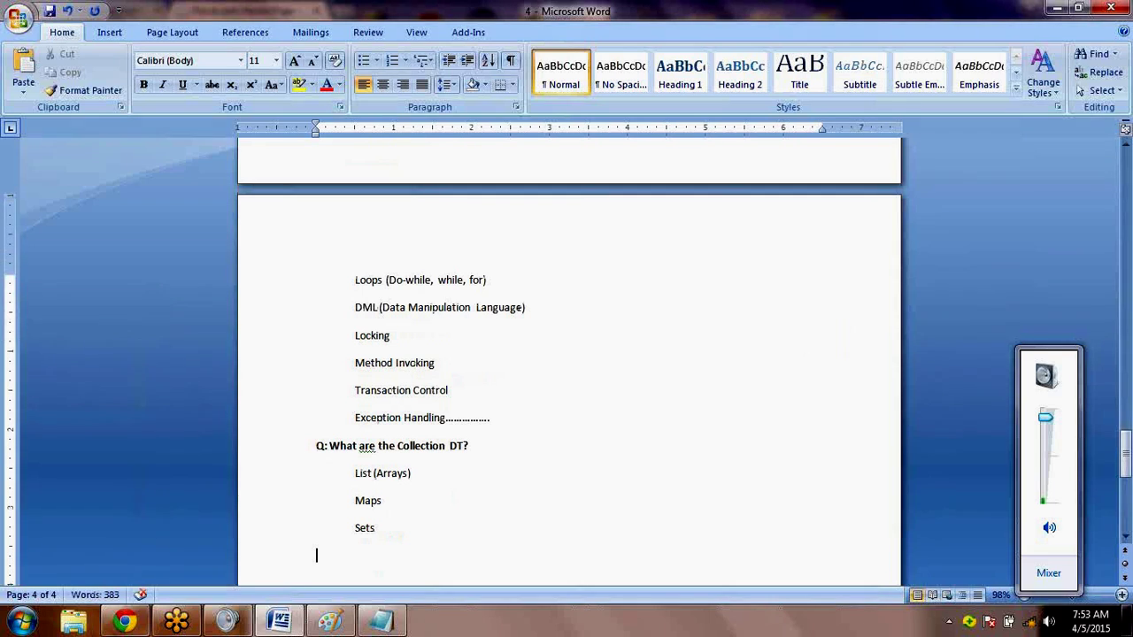
Save the document
key(ctrl+d)
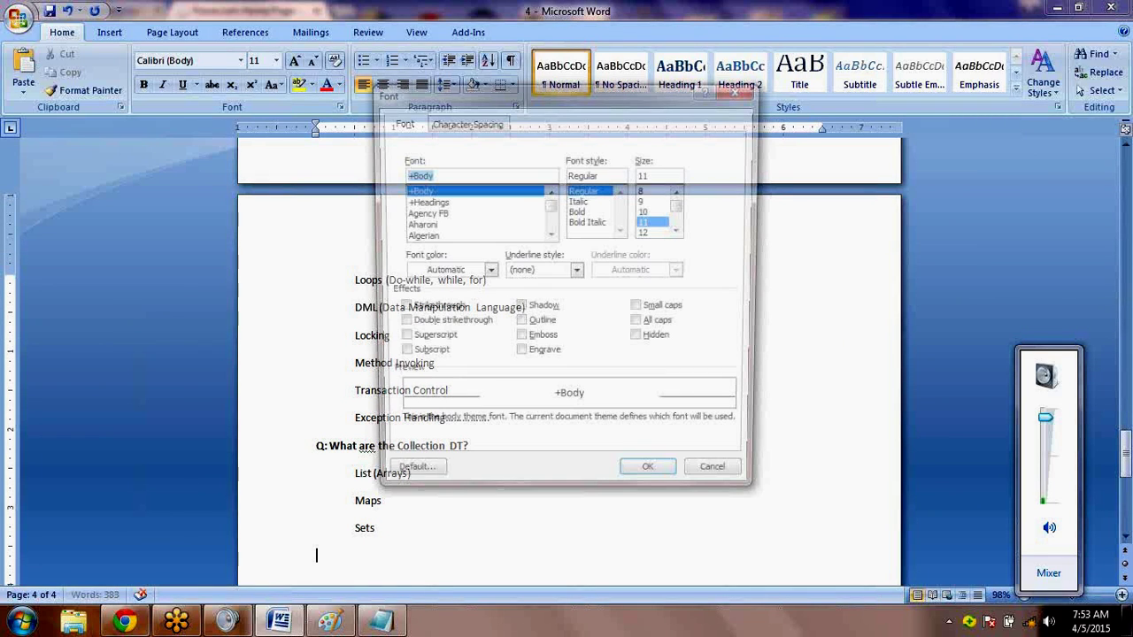
click(718, 478)
key(ctrl+s)
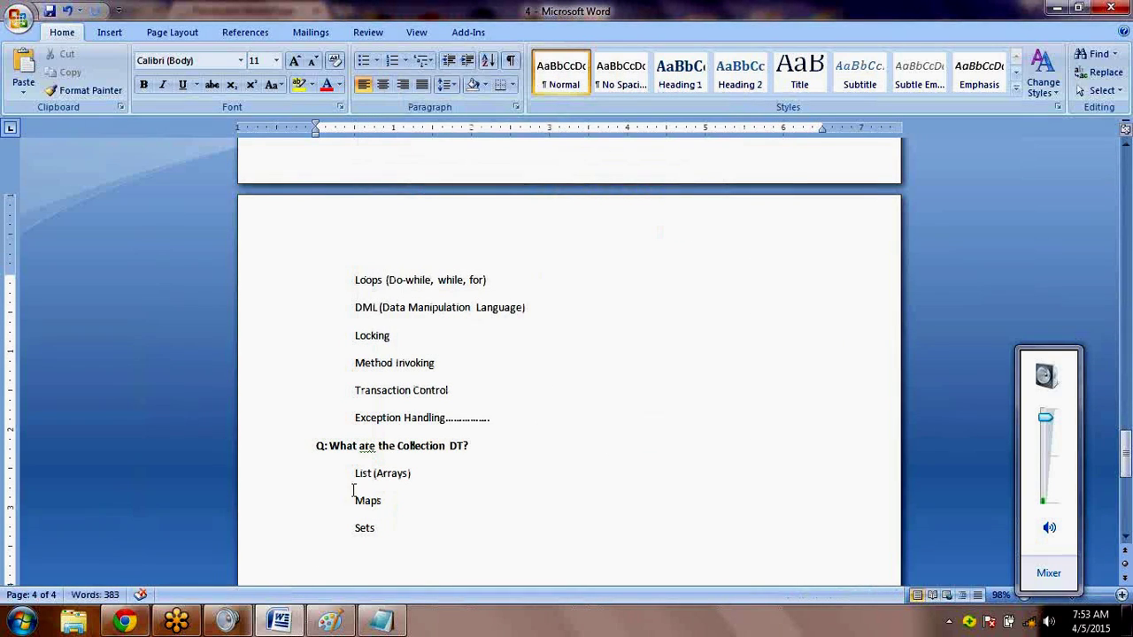
Highlight the List (Arrays), Maps and Sets entries to review them, and clear the selection
drag(354, 474, 412, 545)
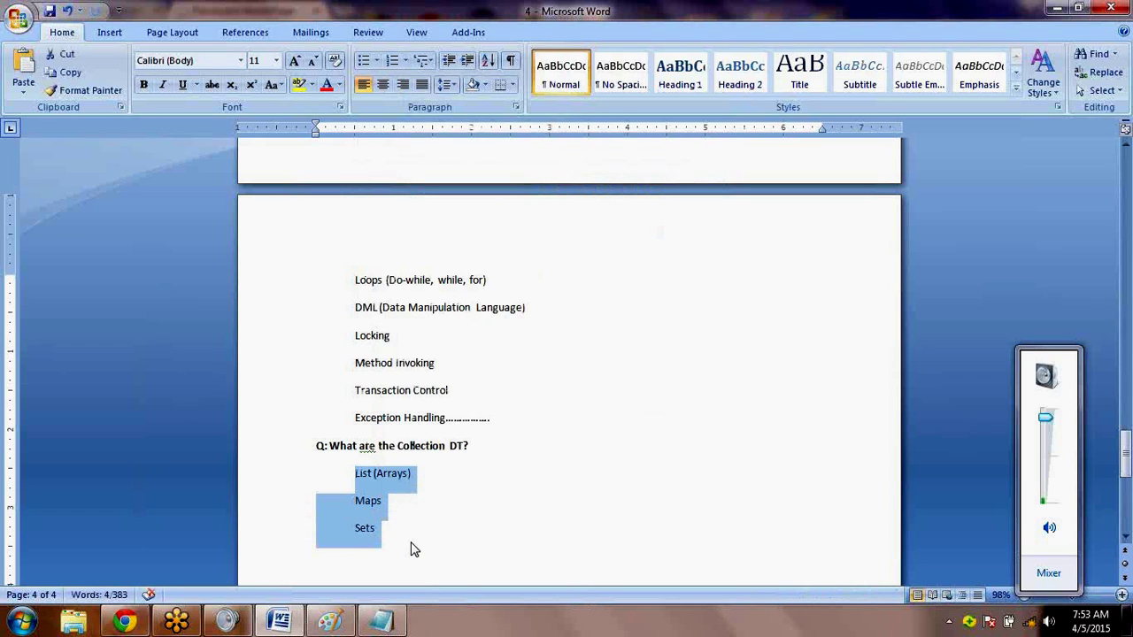
click(413, 542)
drag(354, 472, 392, 557)
click(392, 557)
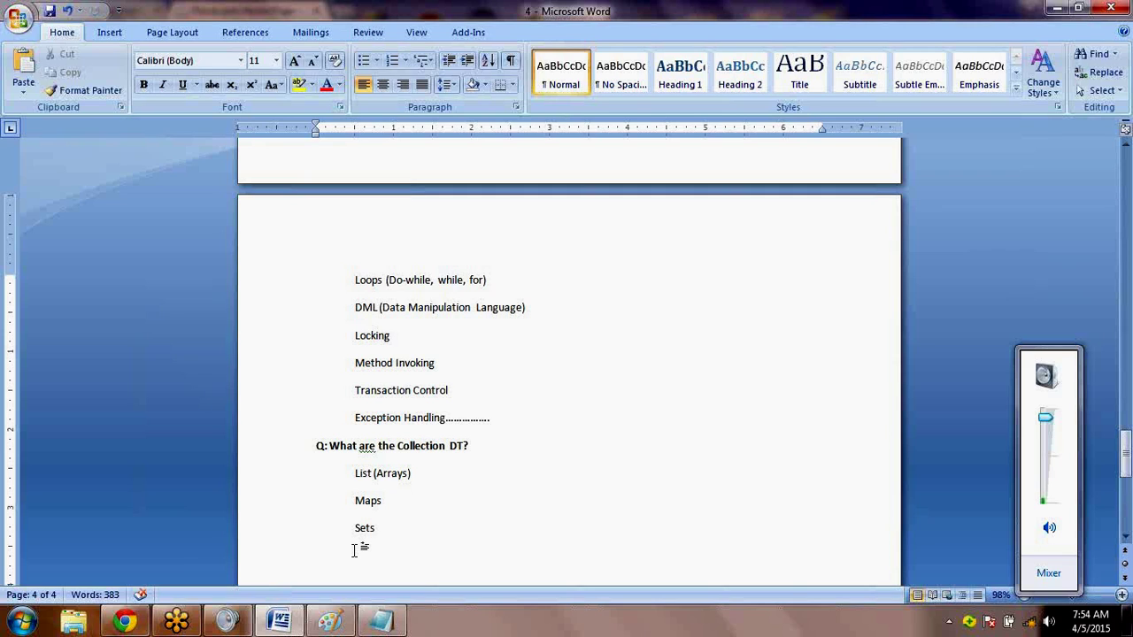
Add the question "Q: Explain Apex Data Types?" below the collection types, followed by a new line
text(Q: What are)
key(BackSpace)
key(BackSpace)
key(BackSpace)
key(BackSpace)
key(BackSpace)
key(BackSpace)
key(BackSpace)
key(BackSpace)
text(Exaplain Dat)
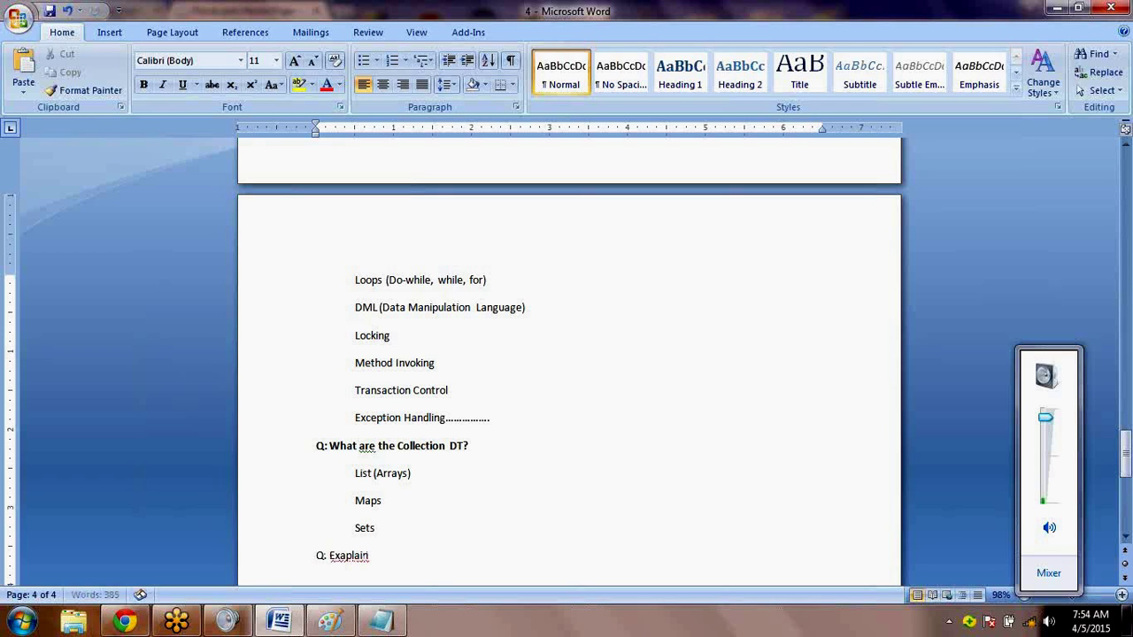
key(BackSpace)
key(BackSpace)
key(BackSpace)
key(BackSpace)
key(BackSpace)
key(BackSpace)
key(BackSpace)
key(BackSpace)
key(BackSpace)
key(BackSpace)
text(plain Apex Data Types?)
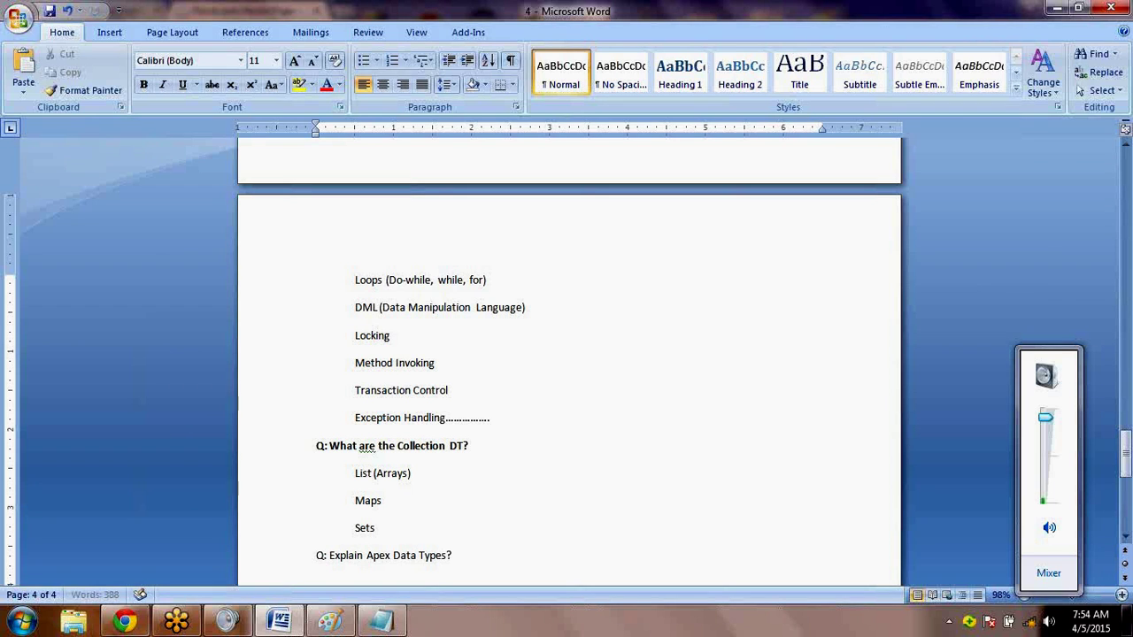
key(Return)
Make the "Q: Explain Apex Data Types?" heading bold and return to regular text on the line below
drag(457, 537, 286, 539)
key(ctrl+b)
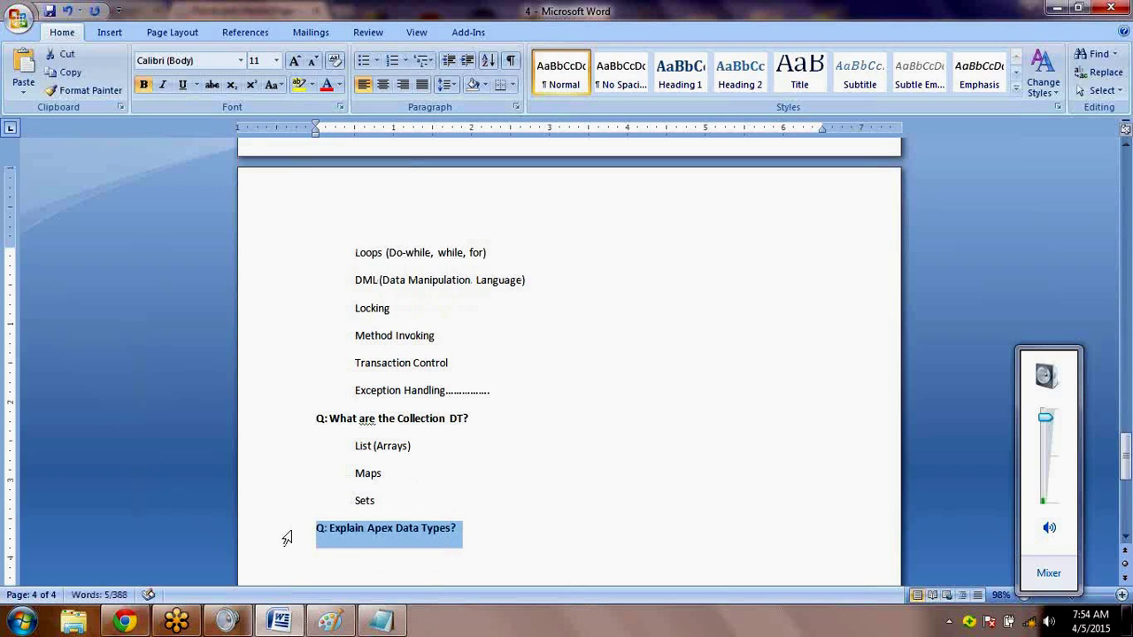
key(Down)
key(ctrl+b)
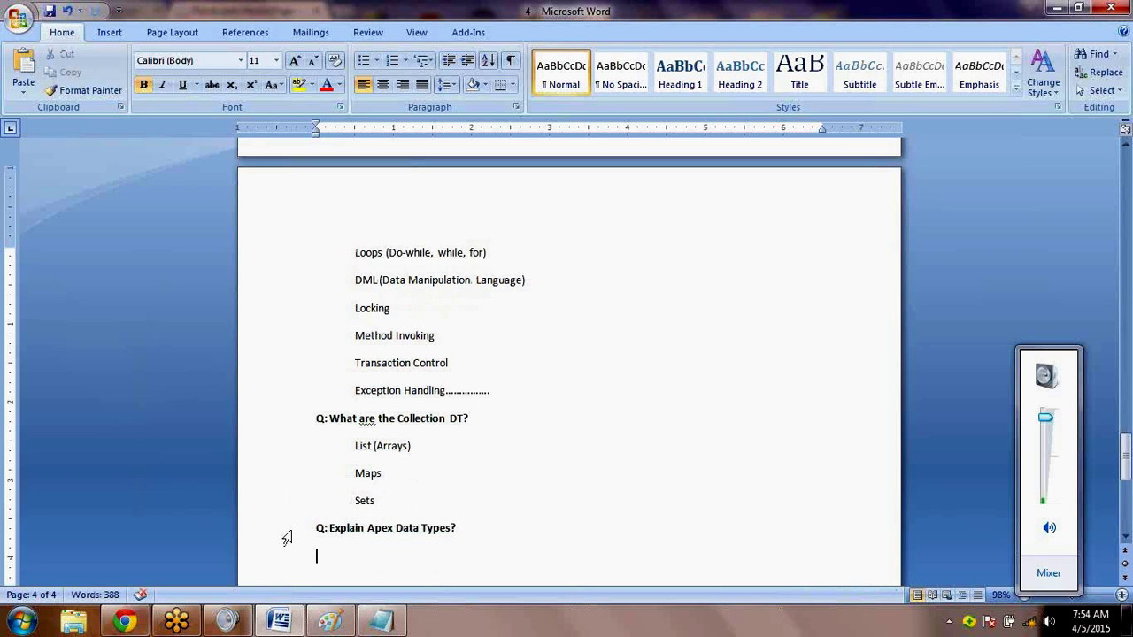
Start a numbered list with "Primitive Data Types: -" as item 1 and open an indented sub-item under it
text(1.)
key(Return)
text(1. Pri)
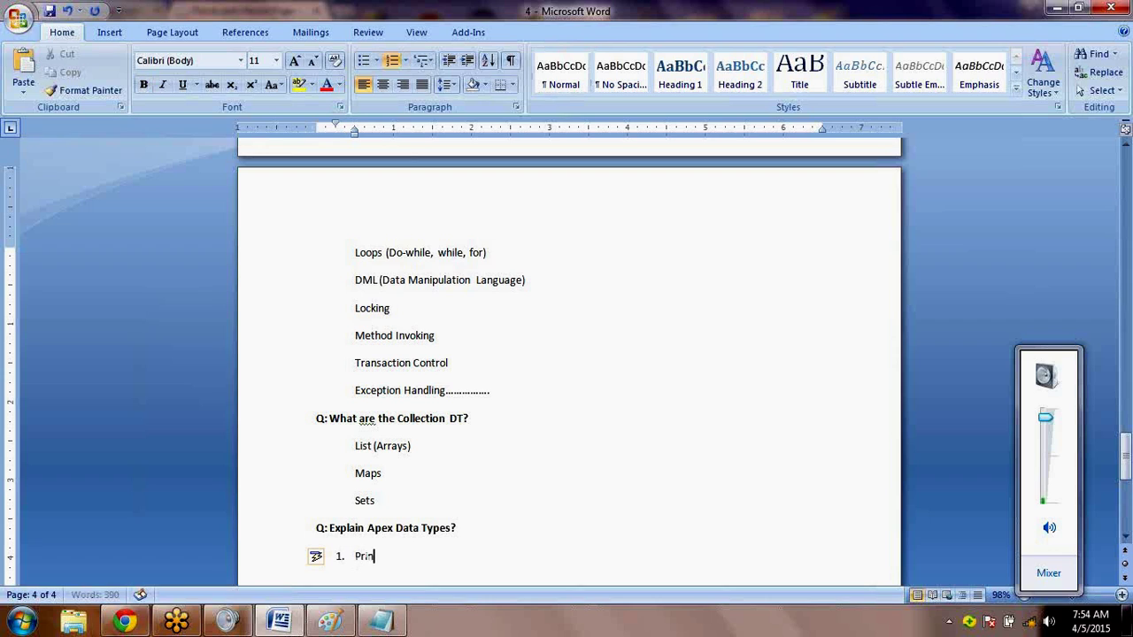
text(mitive Data Types: -)
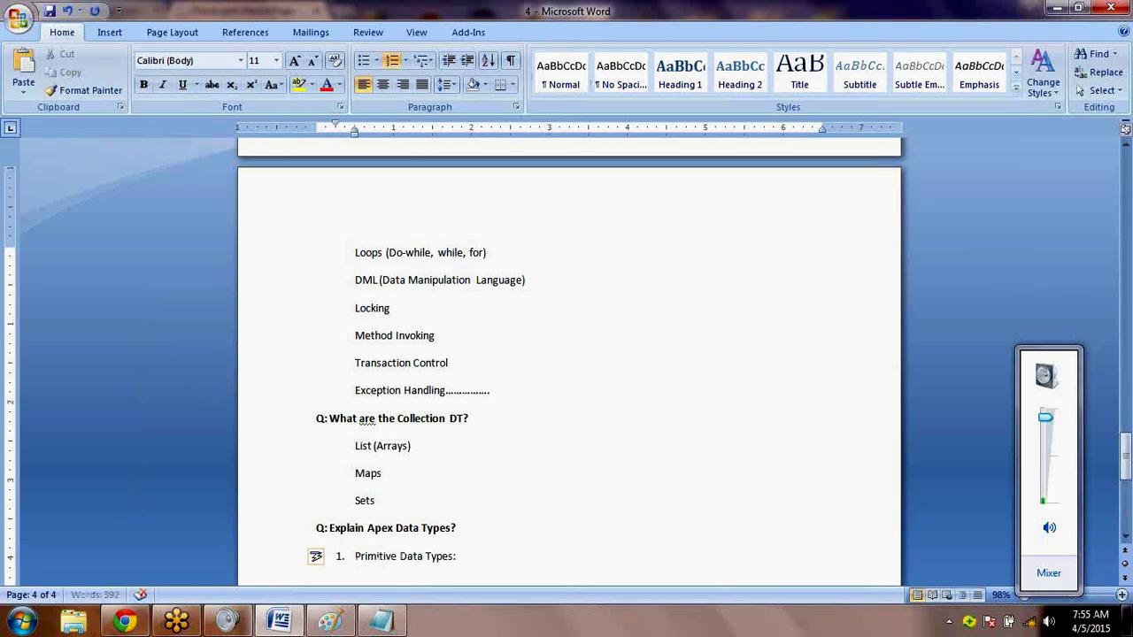
key(Return)
key(Tab)
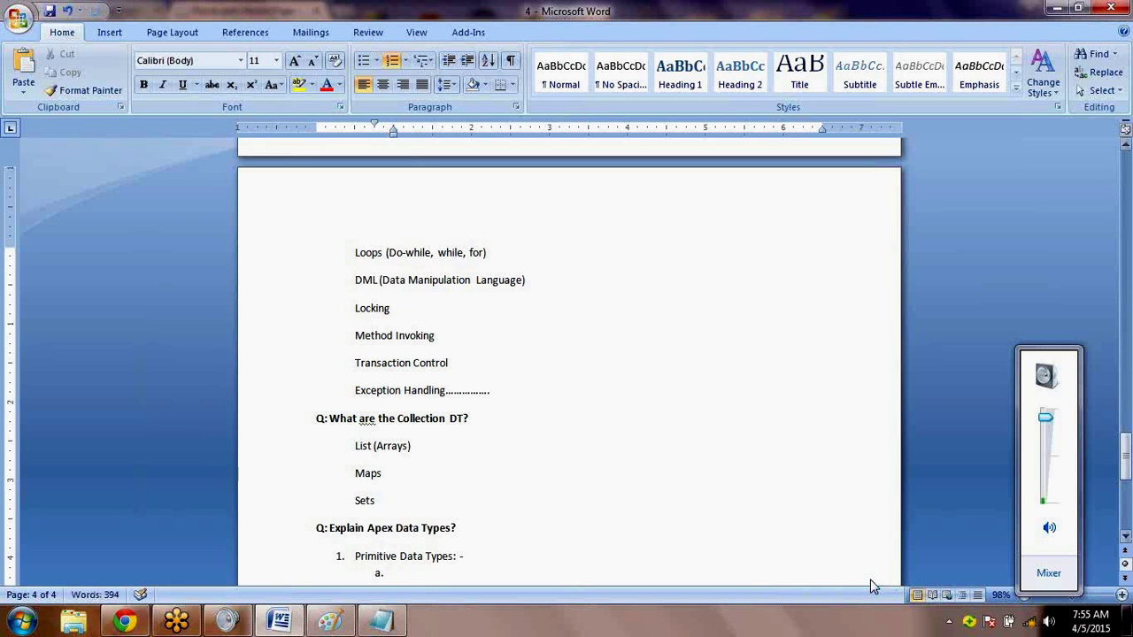
Fill sub-item a with "Boolean, Date, ID, Integer, Long, String, Time, Double..." and start the next sub-item
click(1125, 536)
click(1125, 537)
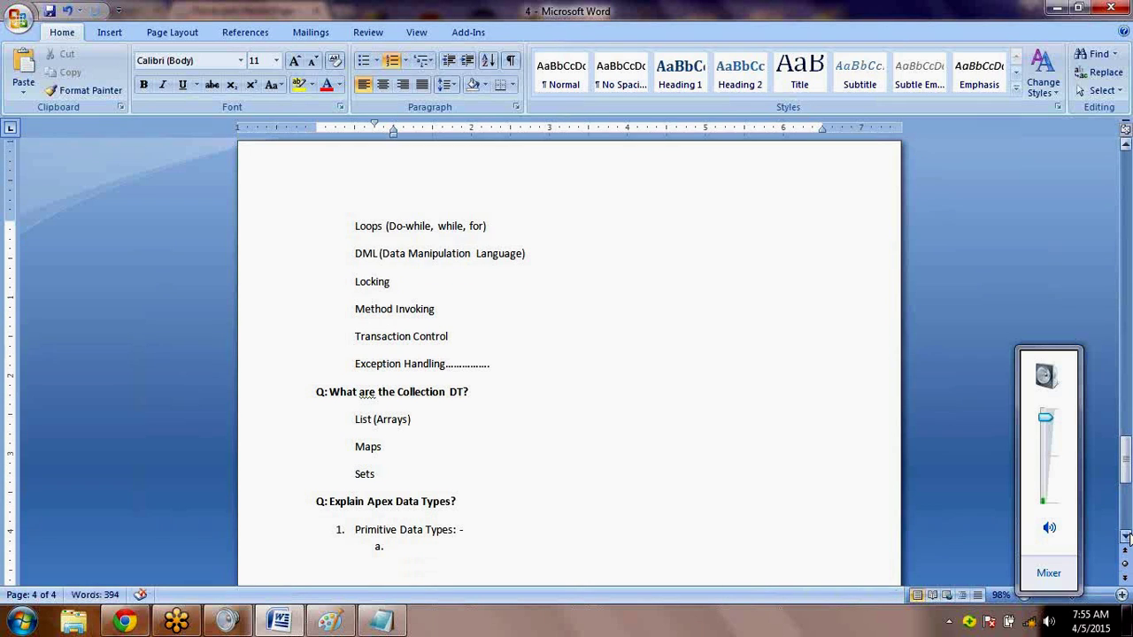
click(1126, 537)
click(1125, 536)
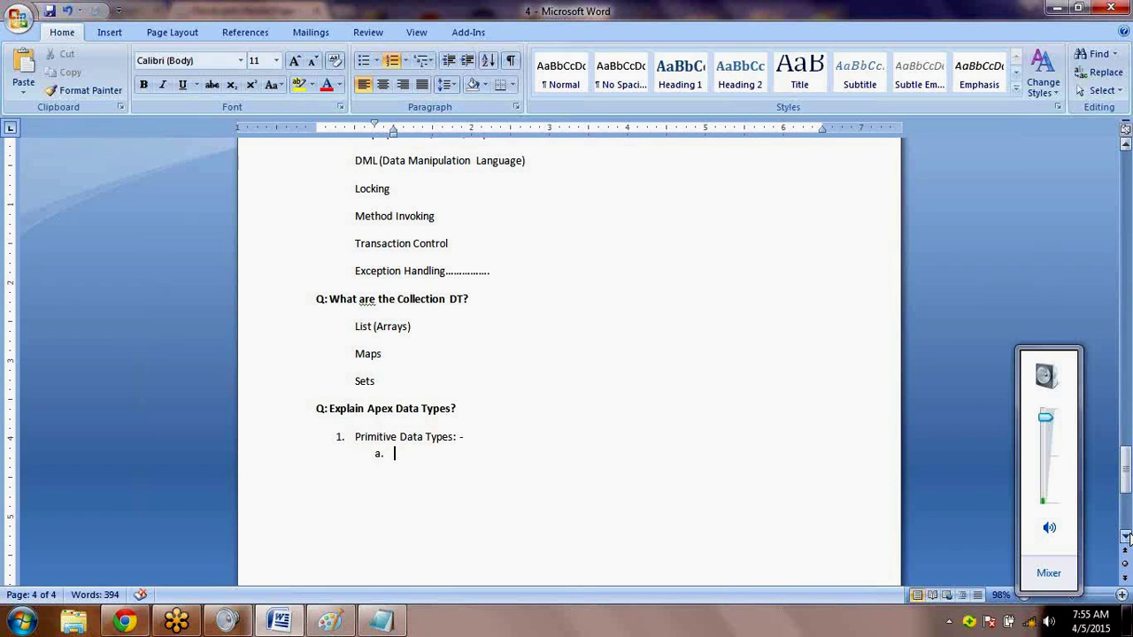
text(b)
key(BackSpace)
text(boolean, date)
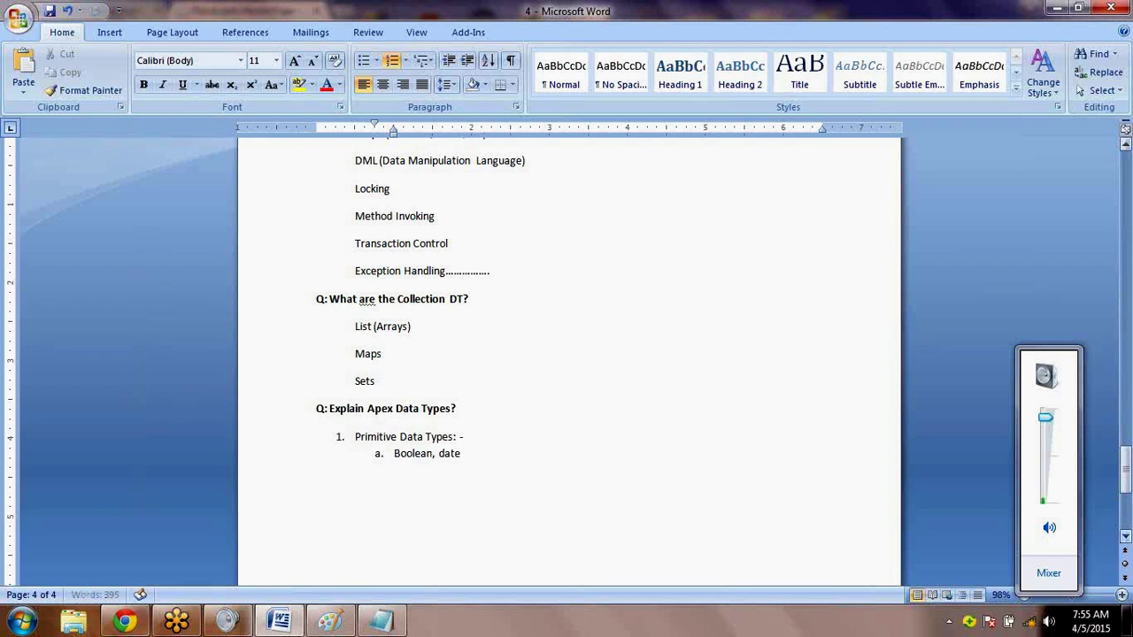
text(, id, intege)
key(BackSpace)
key(BackSpace)
key(BackSpace)
key(BackSpace)
key(BackSpace)
key(BackSpace)
key(BackSpace)
key(BackSpace)
key(BackSpace)
key(BackSpace)
key(BackSpace)
key(BackSpace)
key(BackSpace)
key(BackSpace)
key(BackSpace)
key(BackSpace)
text(Date, ID, Integer, Long, String, Time,)
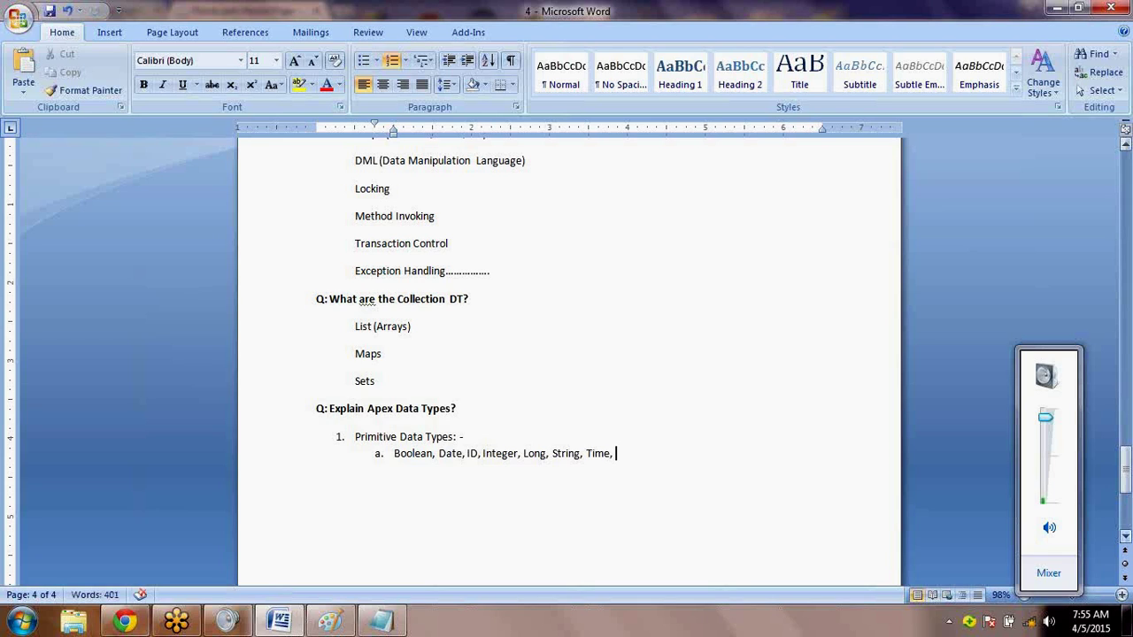
text(Doub)
text(le)
text(...)
key(Return)
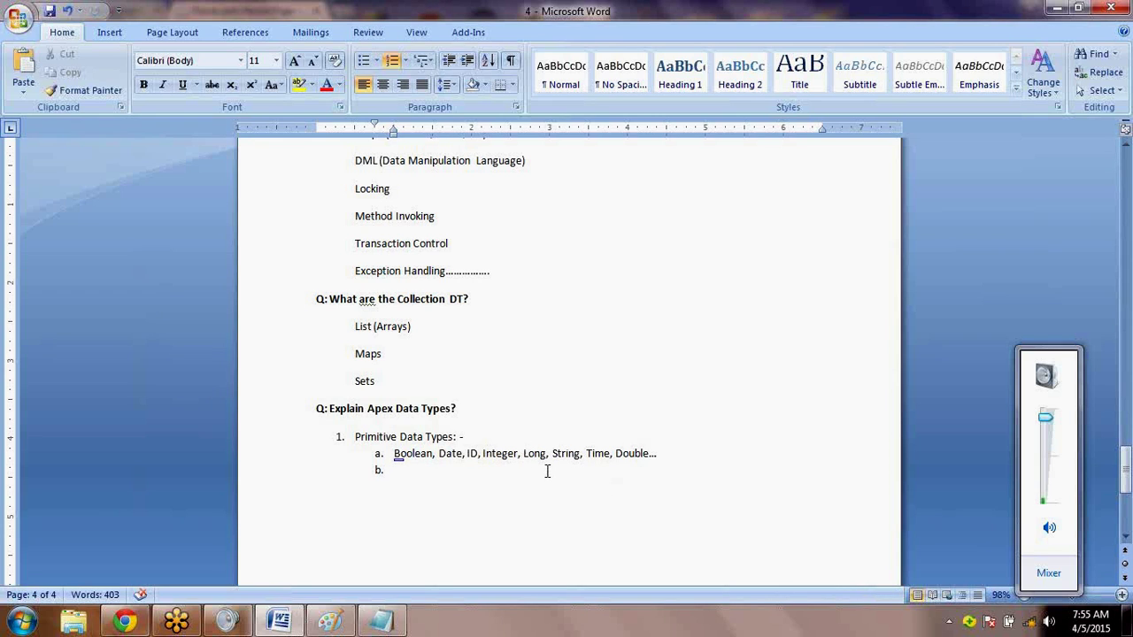
Insert "Decimal," before "Double" in the list of primitive data types
drag(686, 465, 380, 463)
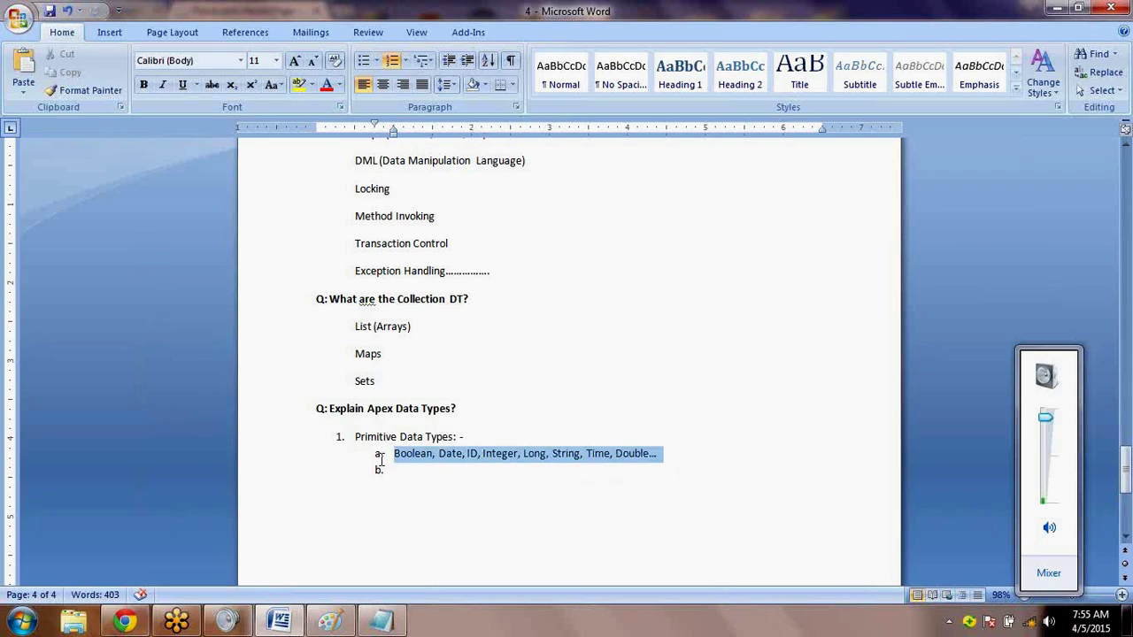
click(424, 489)
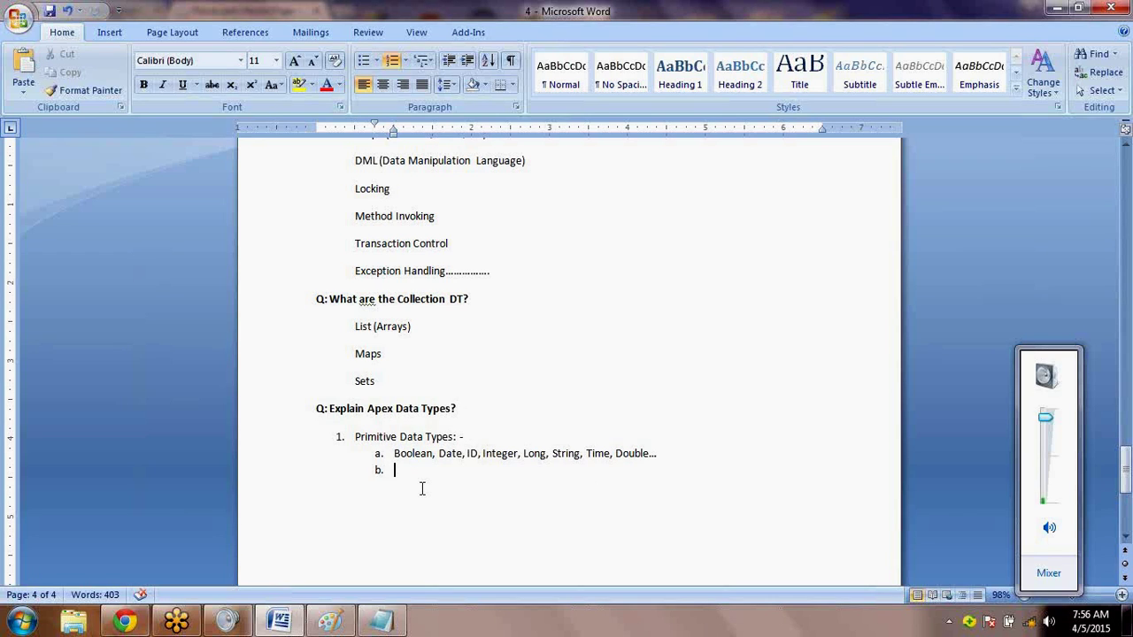
click(615, 453)
text(Decimal, D)
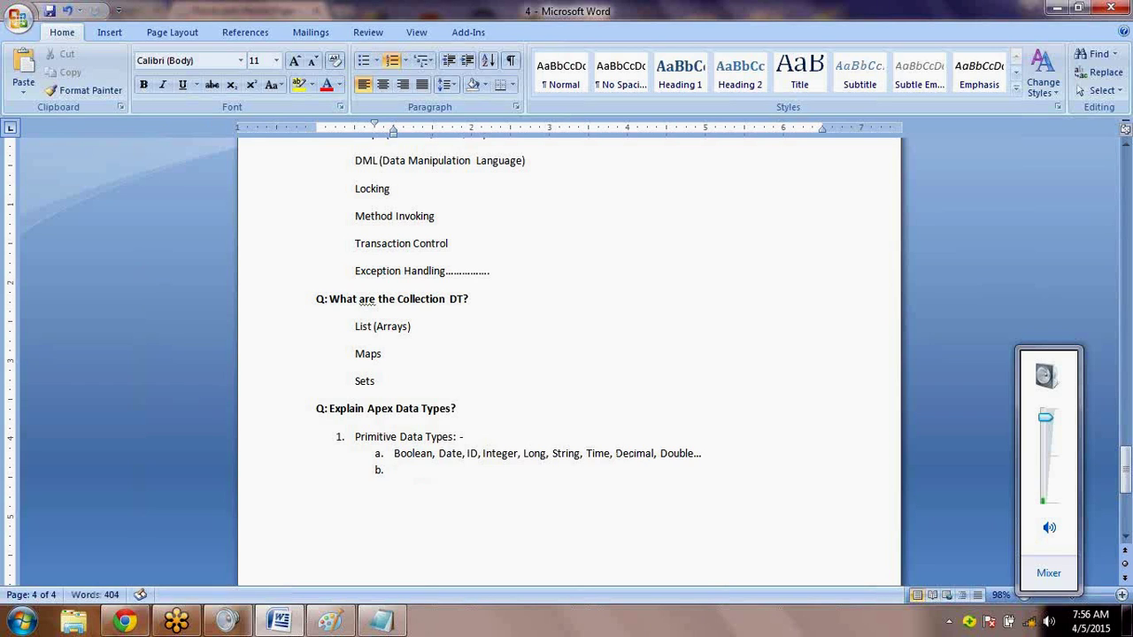
Promote the empty sub-item b to item 2 and place the cursor on an unnumbered line beneath sub-item a
key(Down)
key(Up)
key(End)
key(Return)
key(ctrl+z)
key(Down)
click(448, 62)
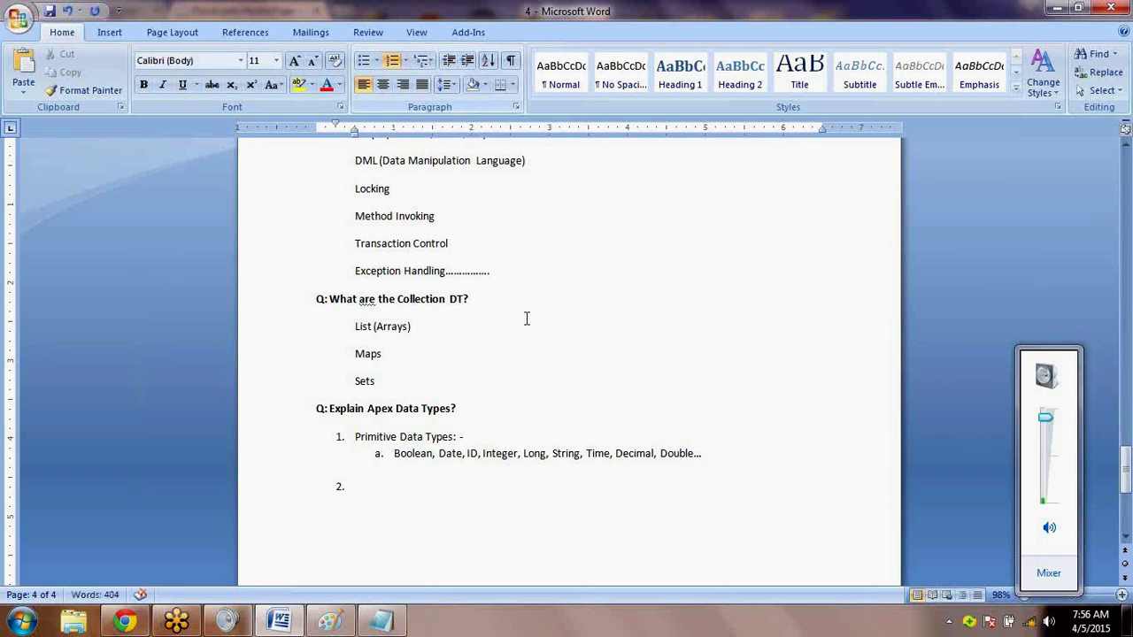
click(376, 475)
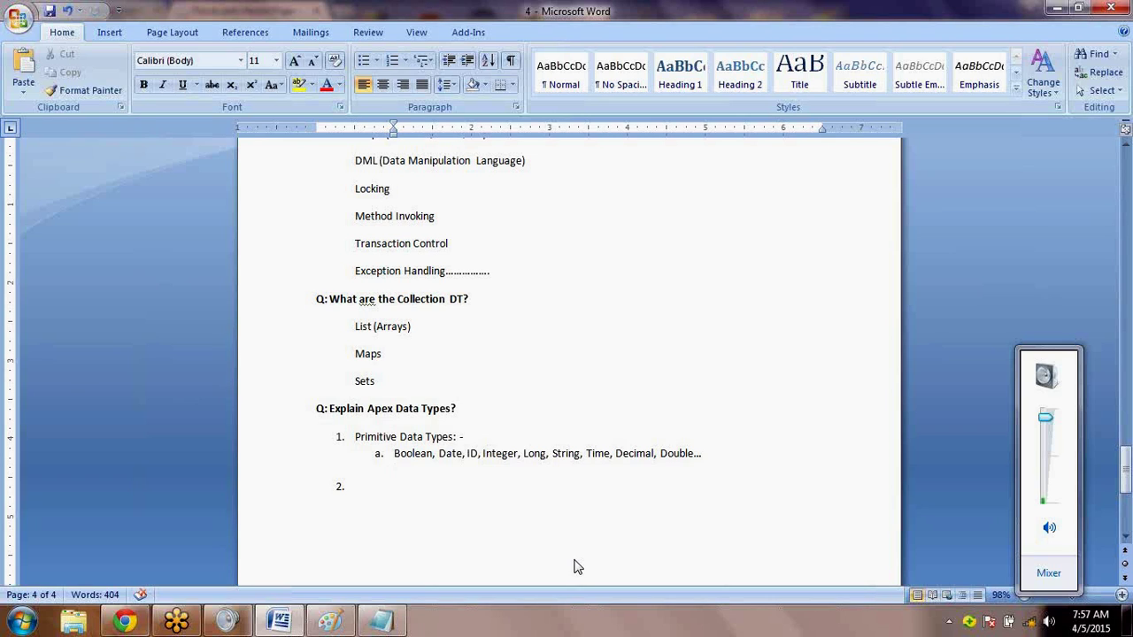
Write "Boolean allows – true / false / null." beneath the primitive data types and start a new line
text(boo)
text(lean)
text(allows -)
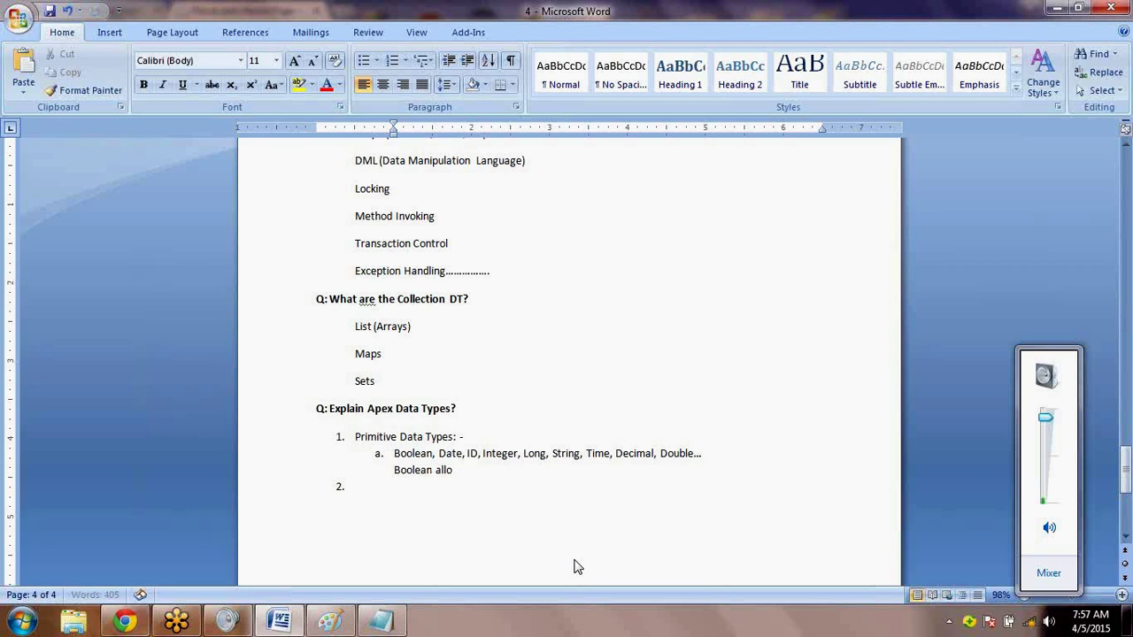
text( true)
text( / false / null.)
key(Return)
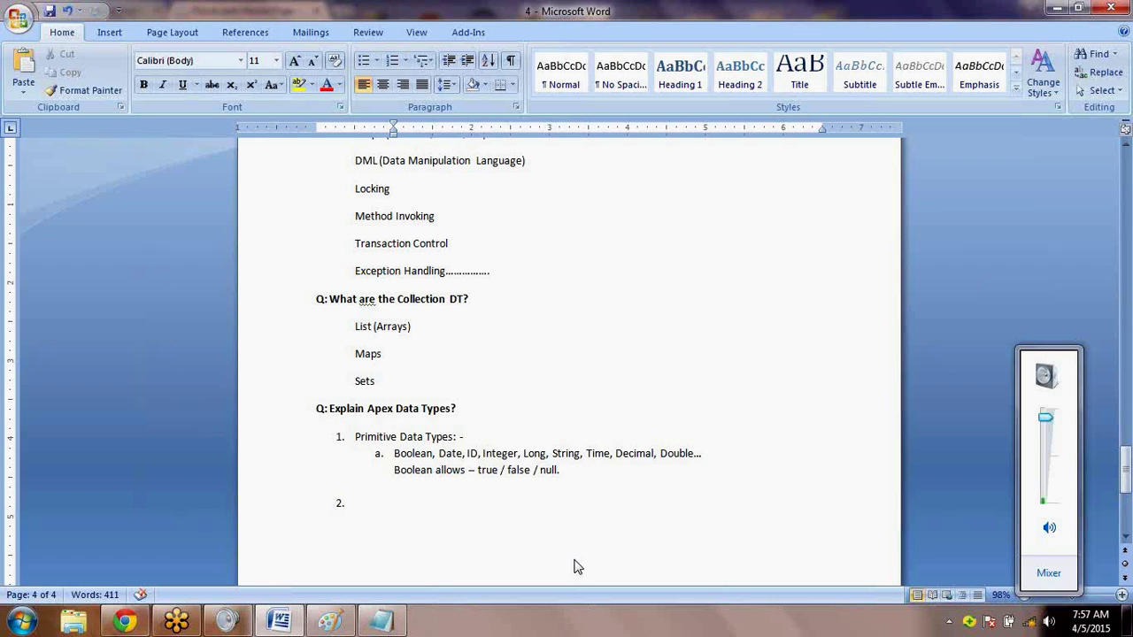
text(Bollean)
key(BackSpace)
key(BackSpace)
key(BackSpace)
key(BackSpace)
key(BackSpace)
text(olan)
key(BackSpace)
key(BackSpace)
text(eanx)
key(BackSpace)
key(BackSpace)
key(BackSpace)
key(BackSpace)
key(BackSpace)
key(BackSpace)
key(BackSpace)
key(BackSpace)
Insert "Blog," between "ID" and "Integer" in the list of primitive data types
click(483, 453)
text(B )
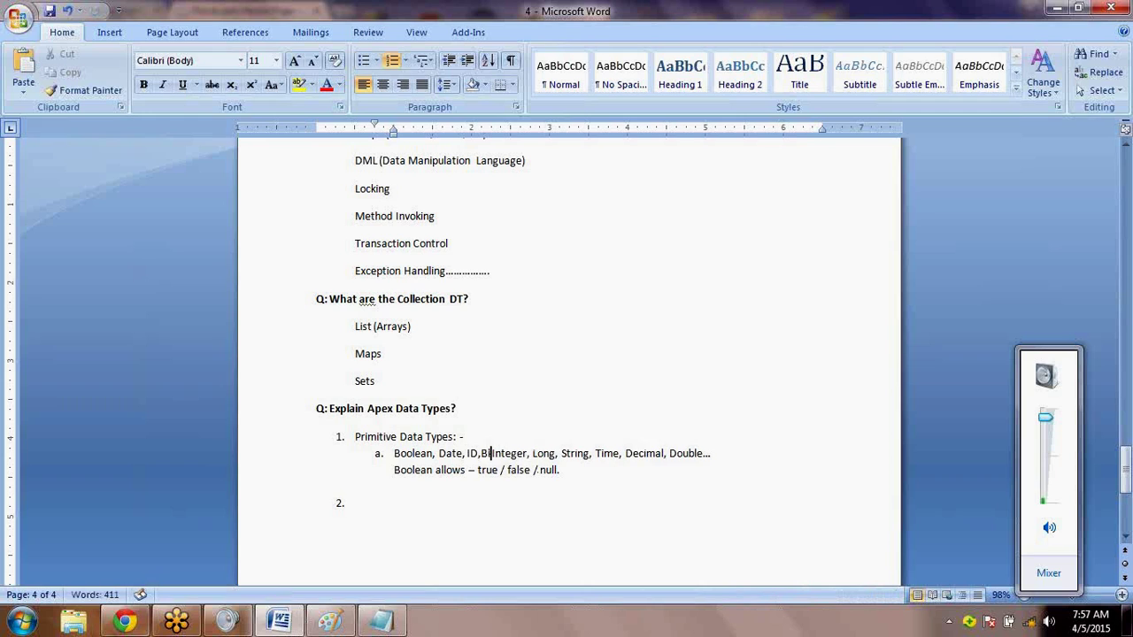
text(log,)
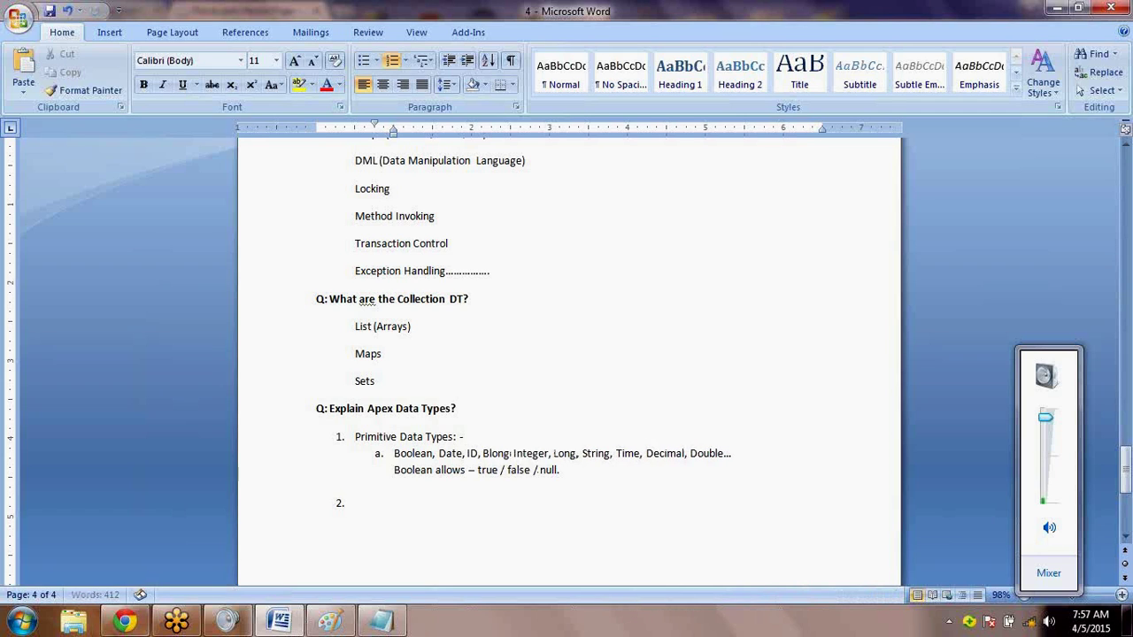
Write "Blog = A collection of binary data" on the empty line below the Boolean note
key(Down)
key(Down)
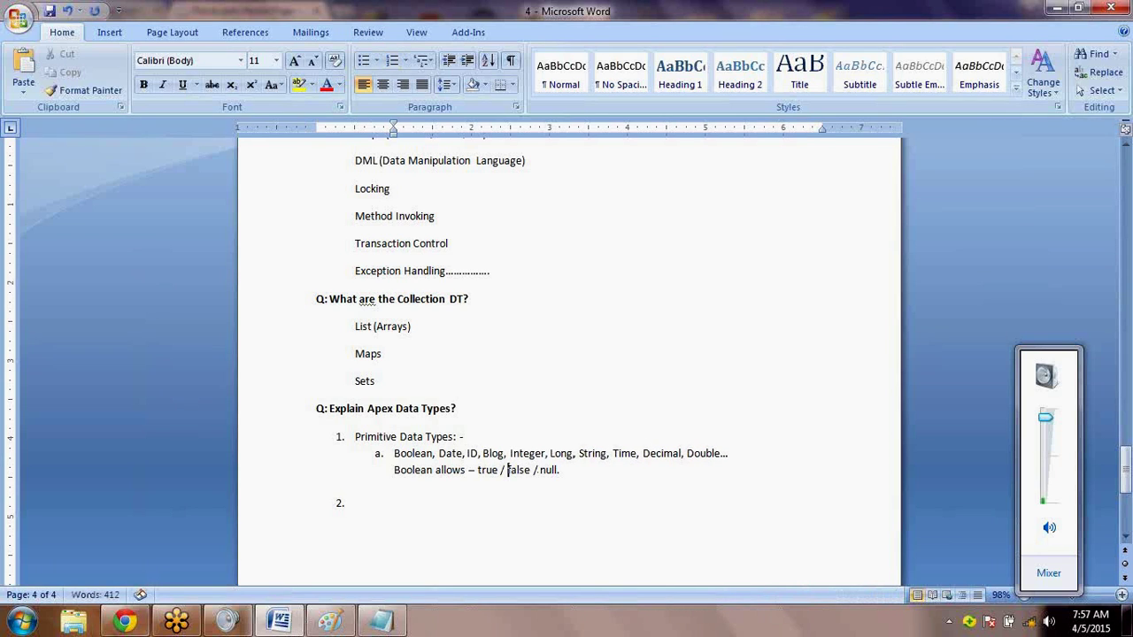
text(Blog = A collection o)
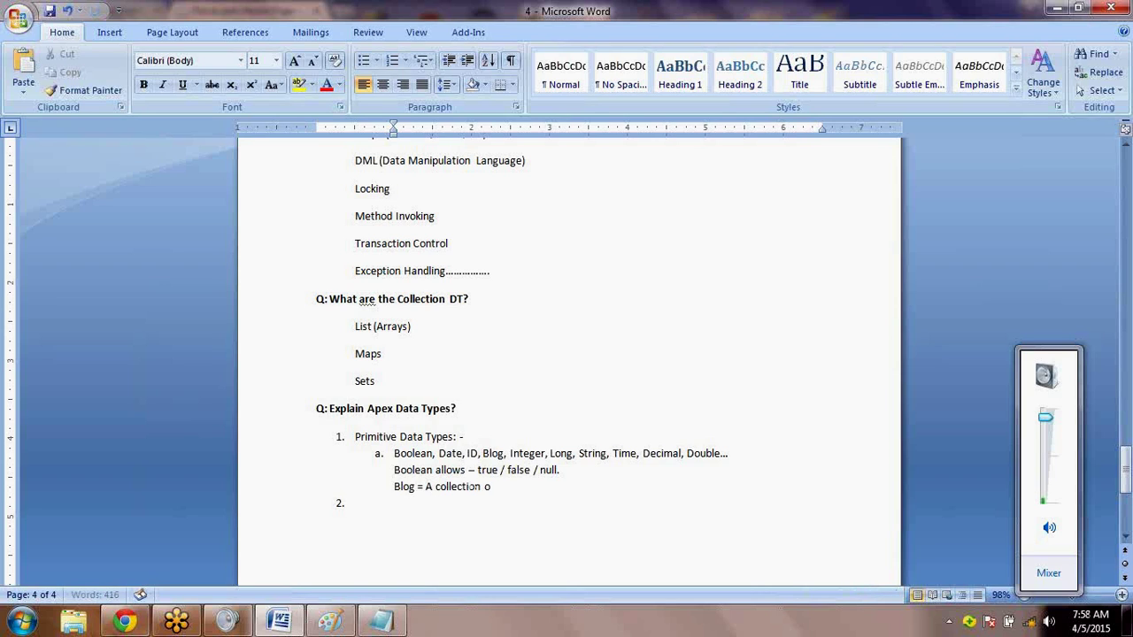
text(f dat)
key(BackSpace)
key(BackSpace)
key(BackSpace)
key(BackSpace)
text(bindar)
key(BackSpace)
key(BackSpace)
key(BackSpace)
text(ary data)
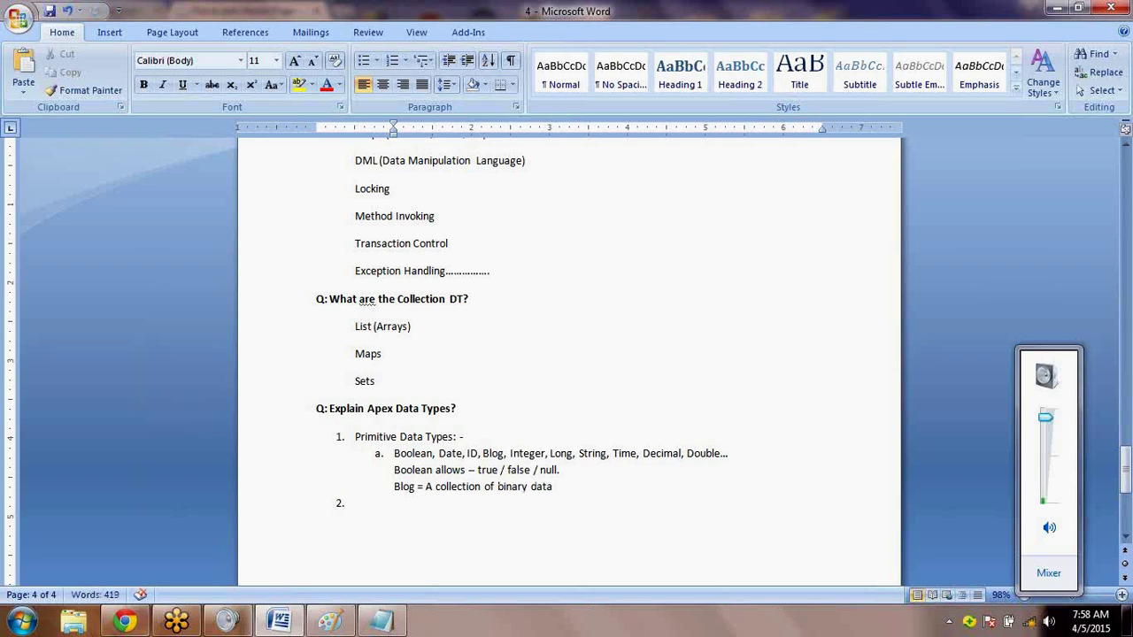
Extend the Blog definition with ", used to store single object."
key(BackSpace)
text(, used to stored)
key(BackSpace)
key(BackSpace)
text(single obje)
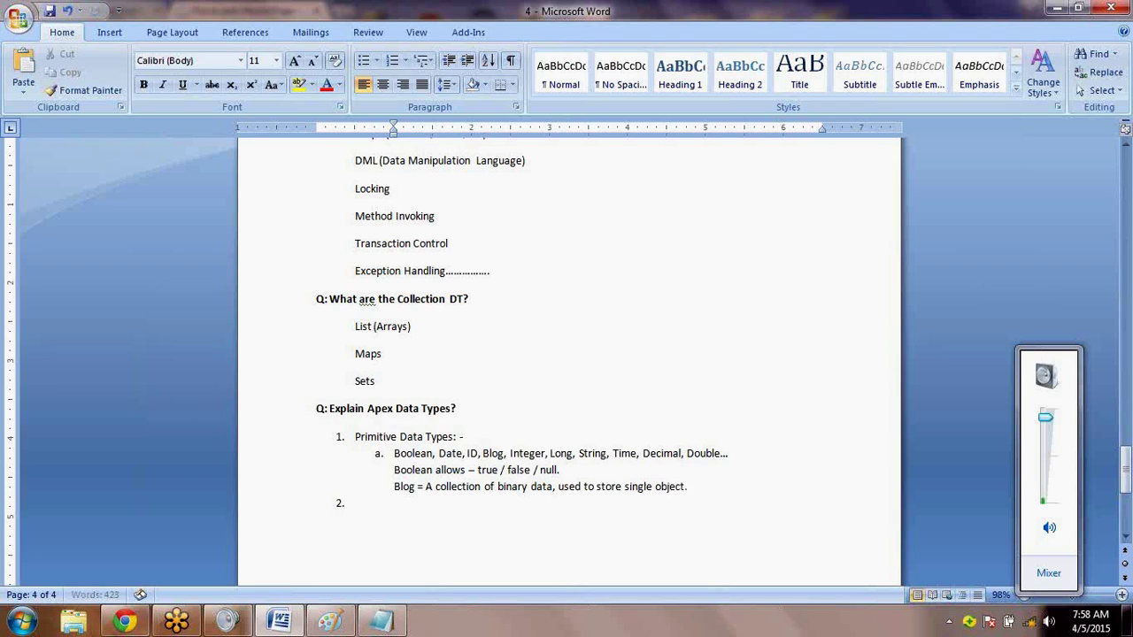
text(ct.)
Start a new line beneath the Blog definition and write "Double = Range –" on it
key(Return)
key(Tab)
key(BackSpace)
text(dobiule)
key(BackSpace)
key(BackSpace)
key(BackSpace)
key(BackSpace)
key(BackSpace)
key(BackSpace)
text(uble = Range)
key(BackSpace)
key(BackSpace)
key(BackSpace)
text(n)
key(BackSpace)
text(ntege)
key(BackSpace)
key(BackSpace)
key(BackSpace)
key(BackSpace)
text(ange)
key(BackSpace)
text(e –)
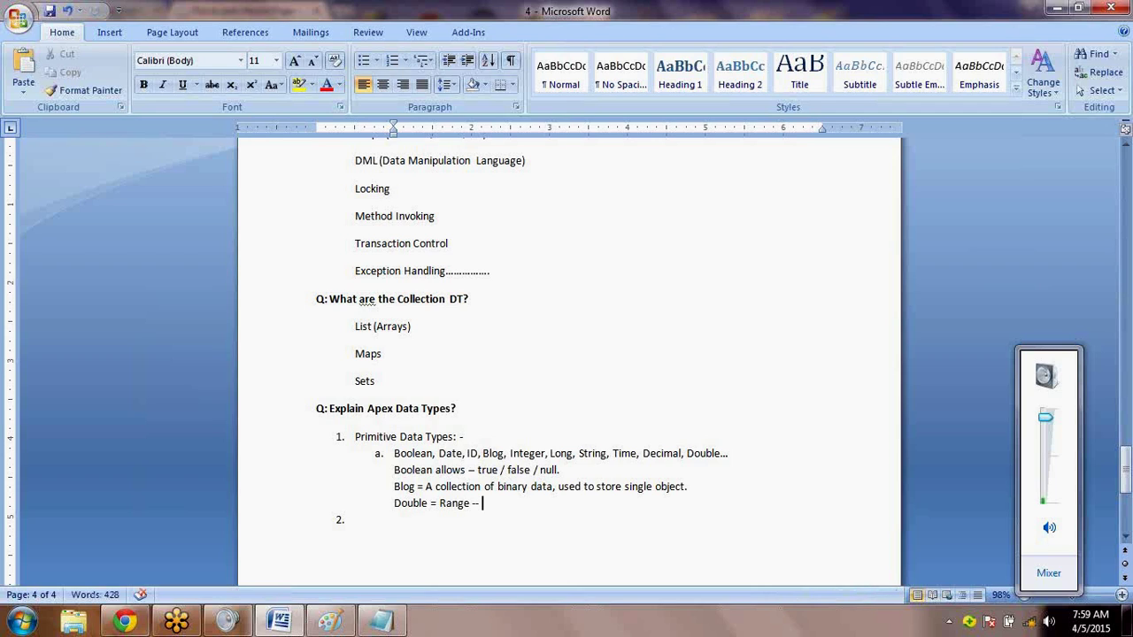
Replace the text after "Double =" with "(64 – bit) & Range ="
key(BackSpace)
key(BackSpace)
key(BackSpace)
key(BackSpace)
key(BackSpace)
key(BackSpace)
key(BackSpace)
key(BackSpace)
text((64 - bit) & Ra)
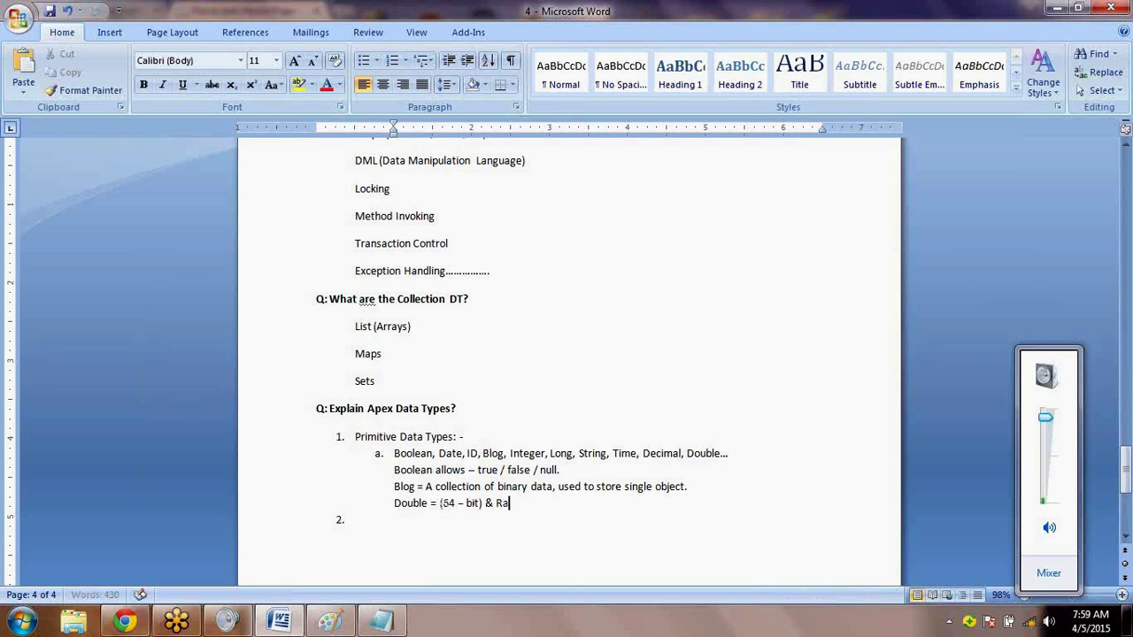
text(nge =)
Add an indented line reading "Double x;" beneath the Double definition
key(shift+Return)
key(Tab)
text(Doble)
key(BackSpace)
key(BackSpace)
key(BackSpace)
text(uble x;)
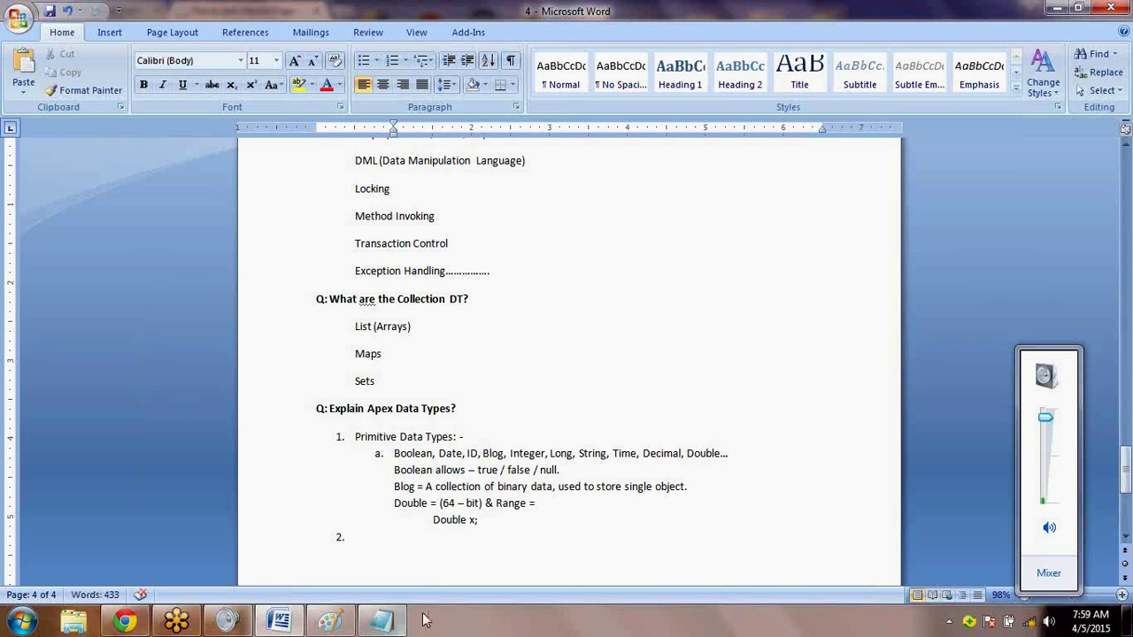
Complete the Double line's range as "- 263 to 263 – 1" in plain text
mouse_move(479, 520)
mouse_down()
mouse_move(446, 503)
mouse_move(479, 504)
mouse_up()
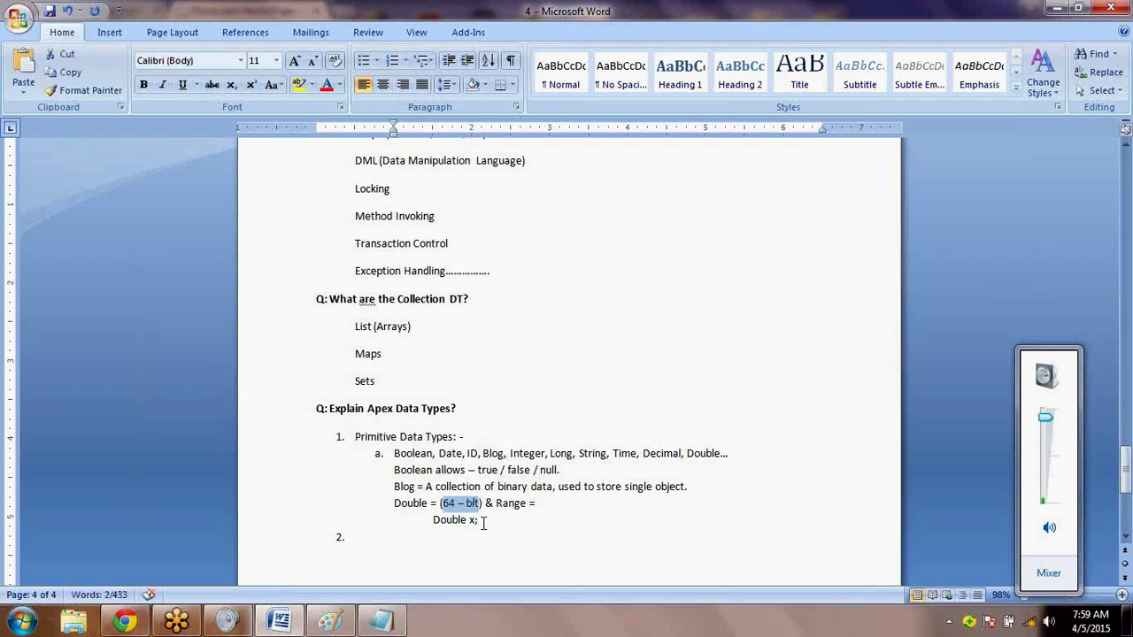
click(482, 521)
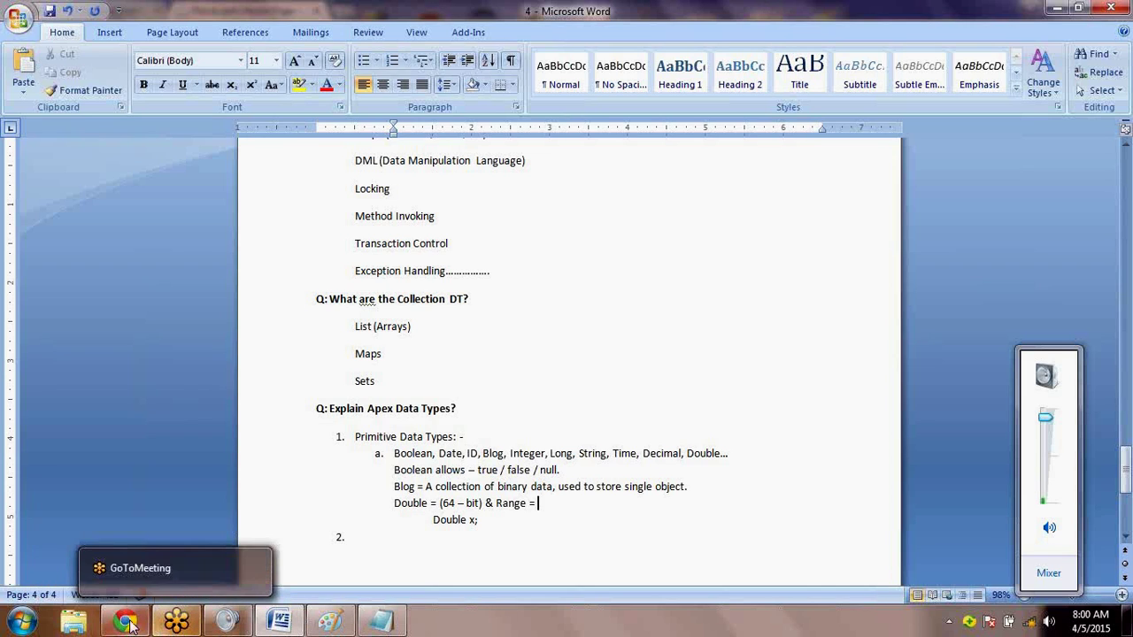
mouse_move(328, 625)
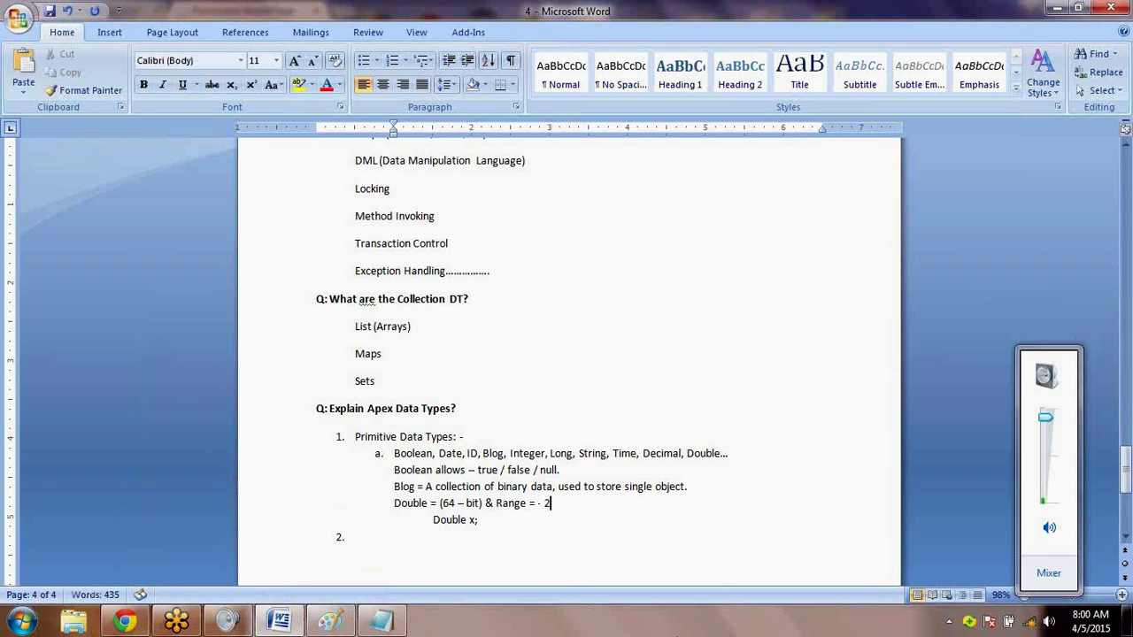
key(ctrl+shift+plus)
text(63)
key(ctrl+shift+plus)
text(to 263 - 1)
key(Return)
key(Delete)
Look for a formatting option to raise the first "63" in the Double range as an exponent, and switch to Paint
drag(561, 503, 552, 502)
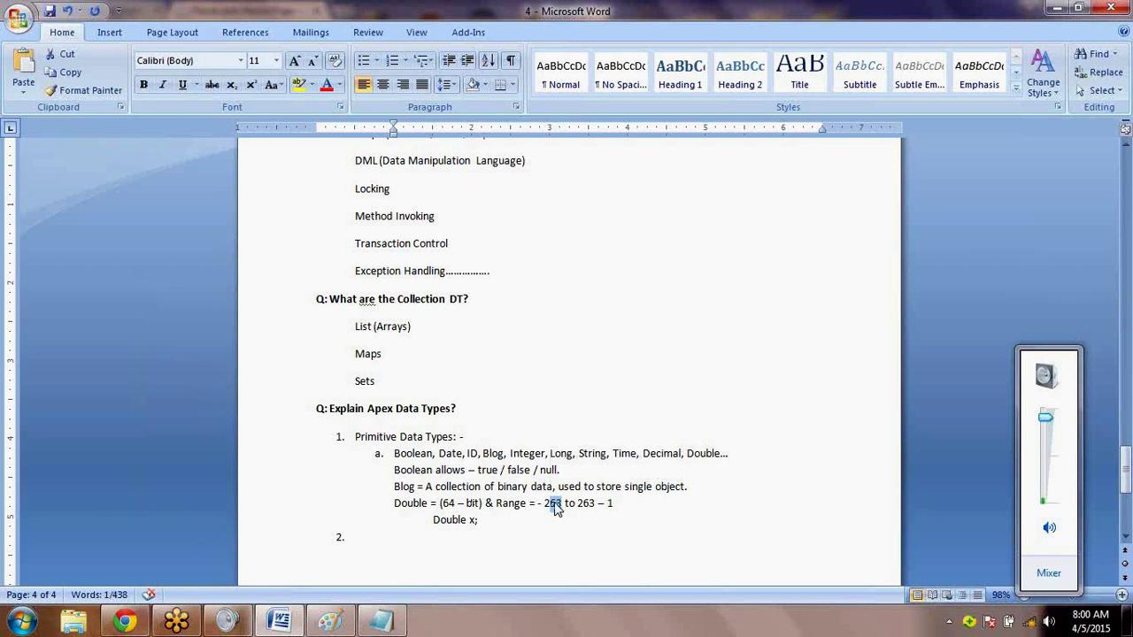
right_click(555, 509)
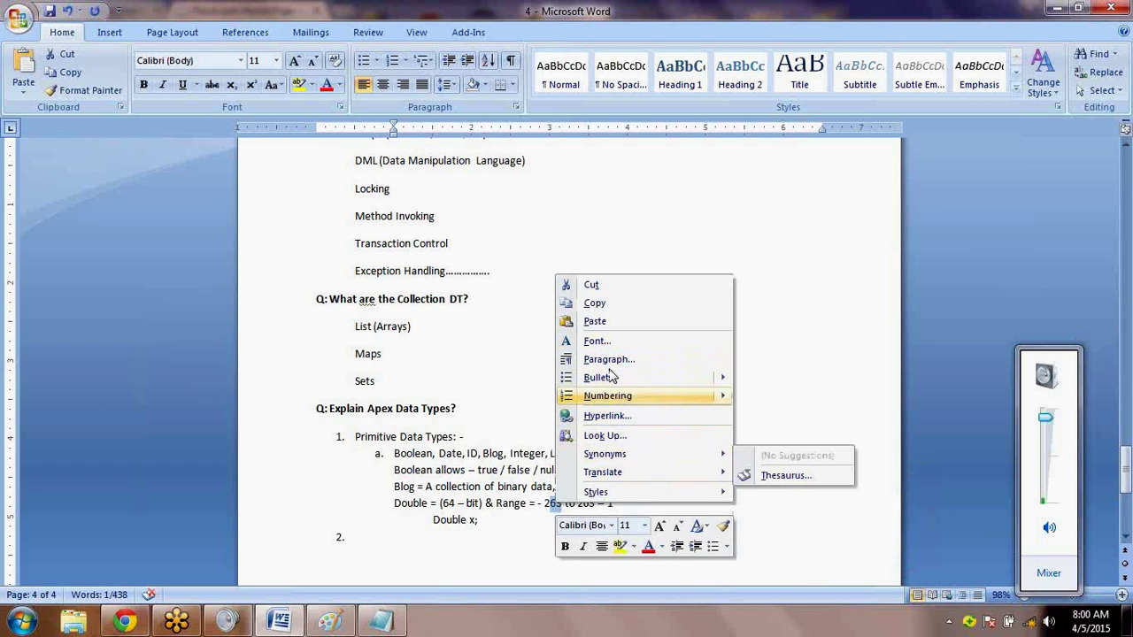
click(110, 33)
click(171, 32)
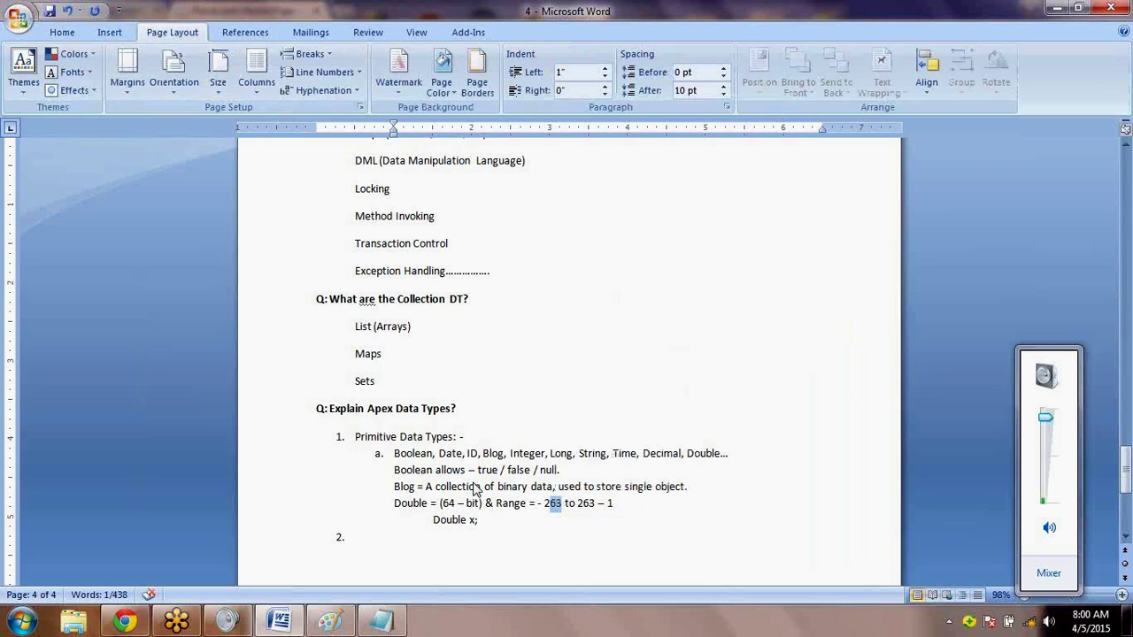
right_click(552, 506)
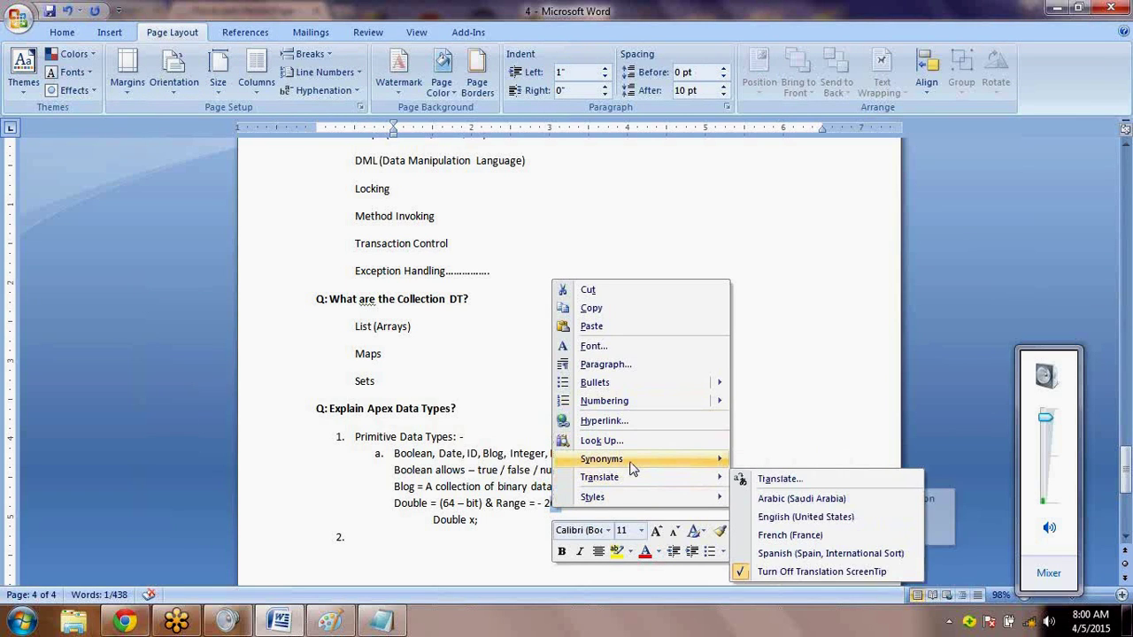
mouse_move(618, 504)
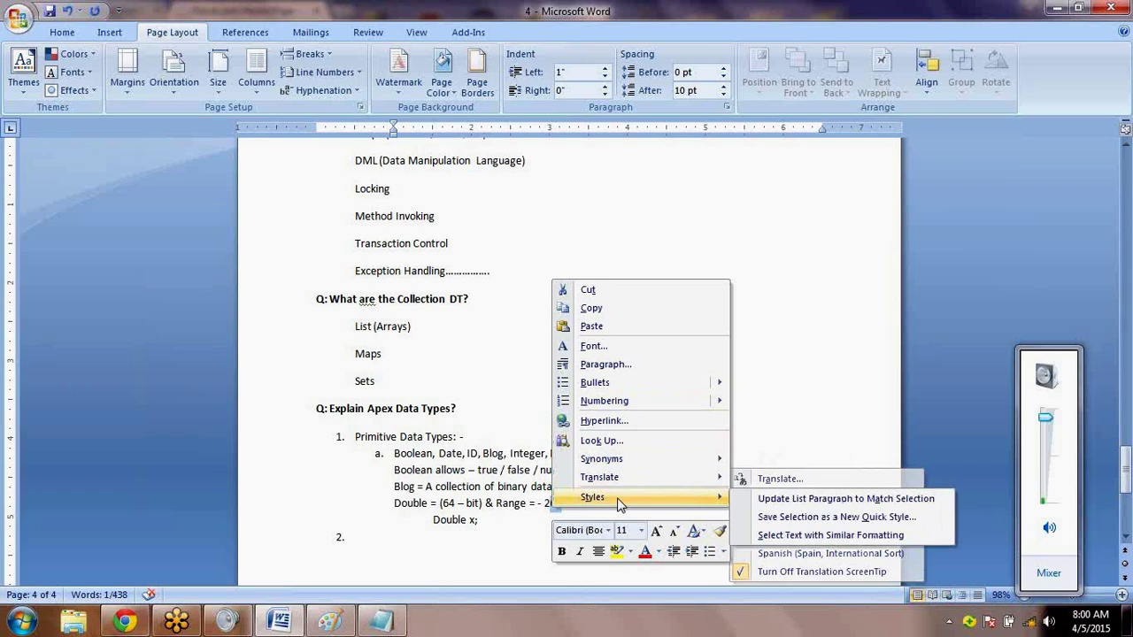
mouse_move(632, 482)
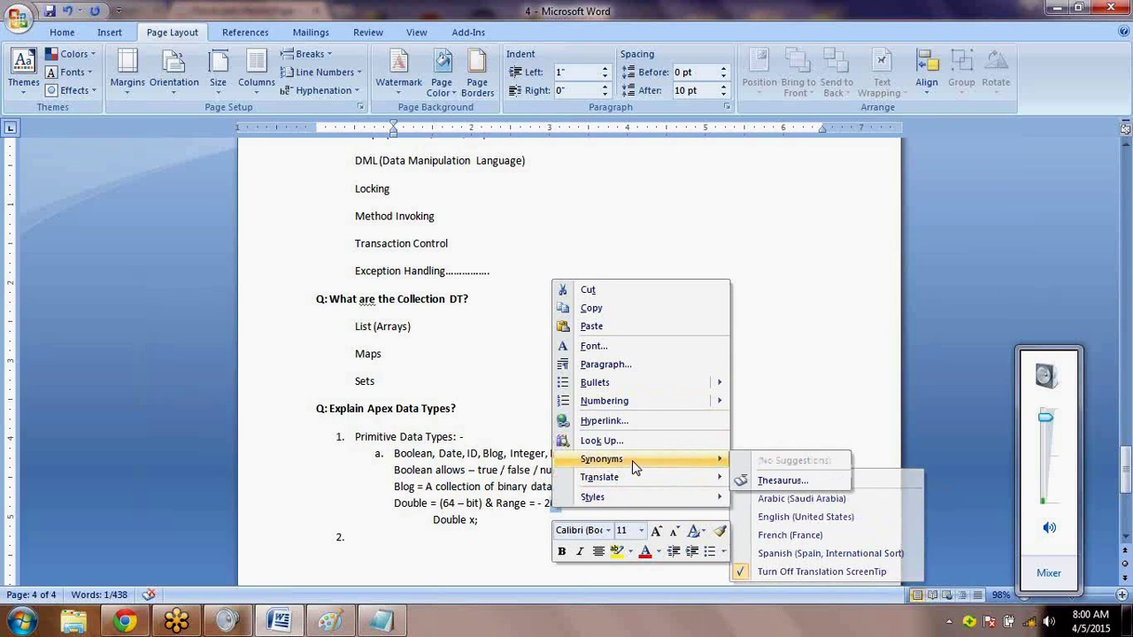
mouse_move(636, 401)
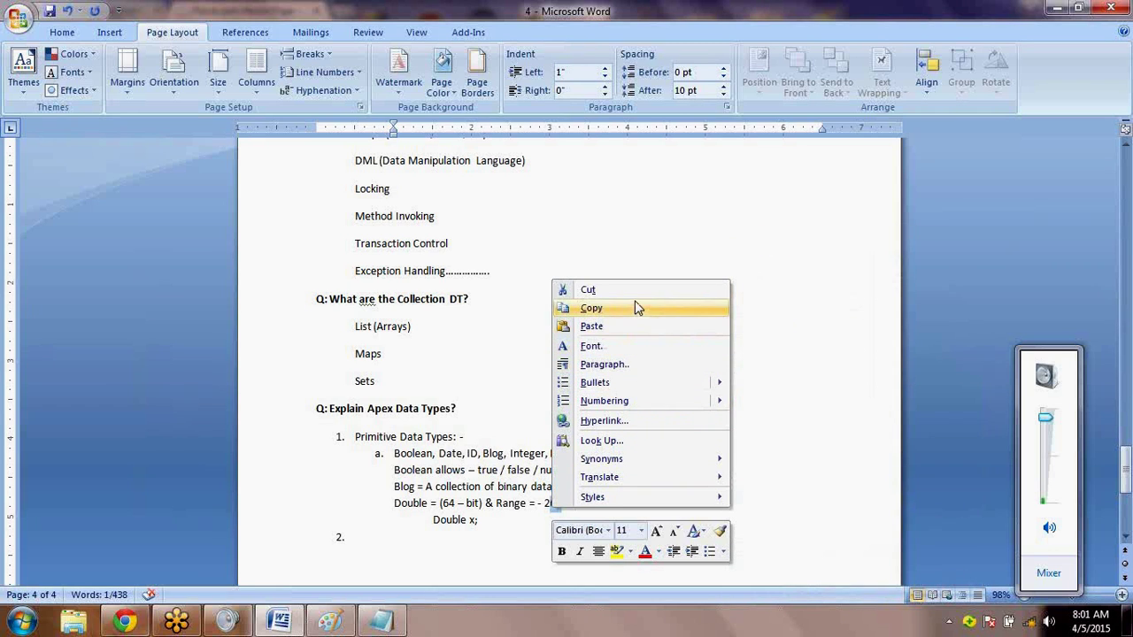
click(115, 34)
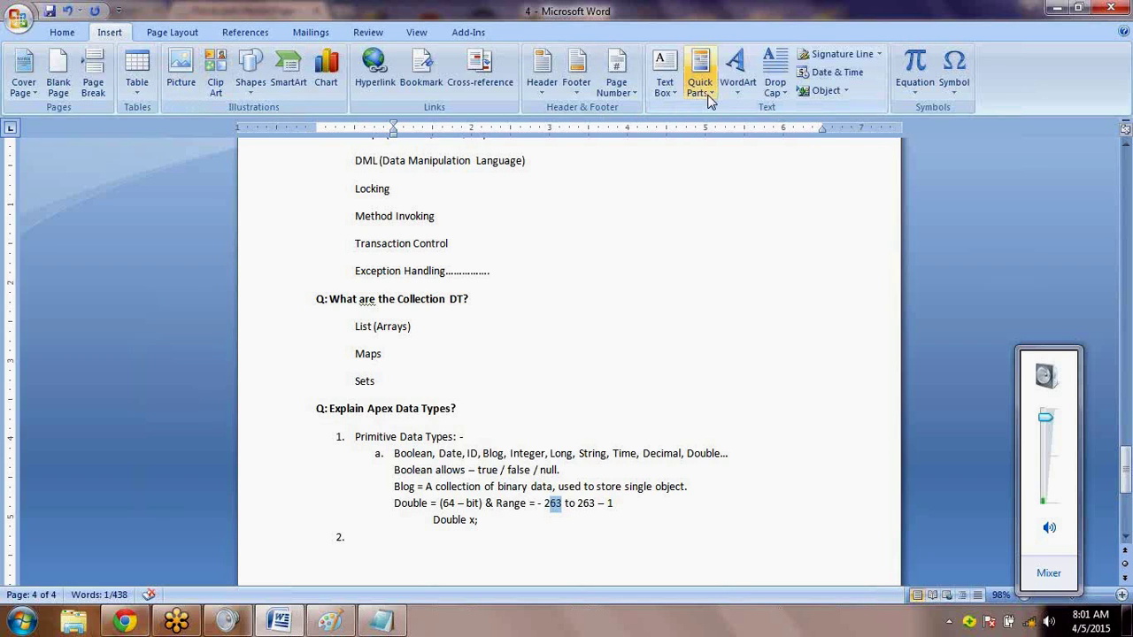
right_click(555, 504)
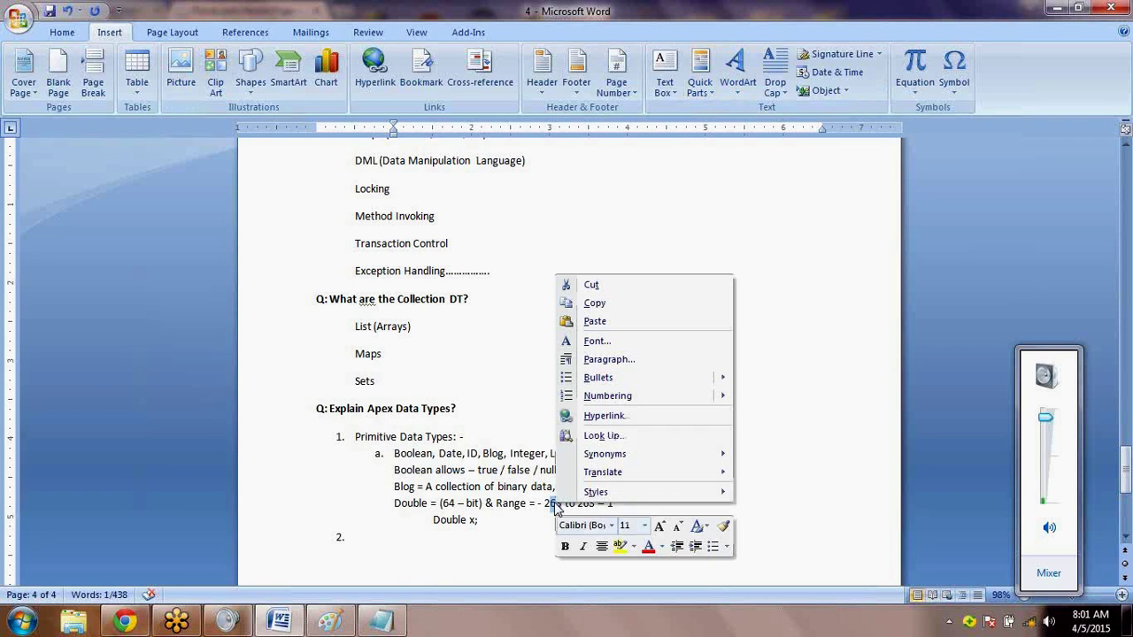
click(337, 617)
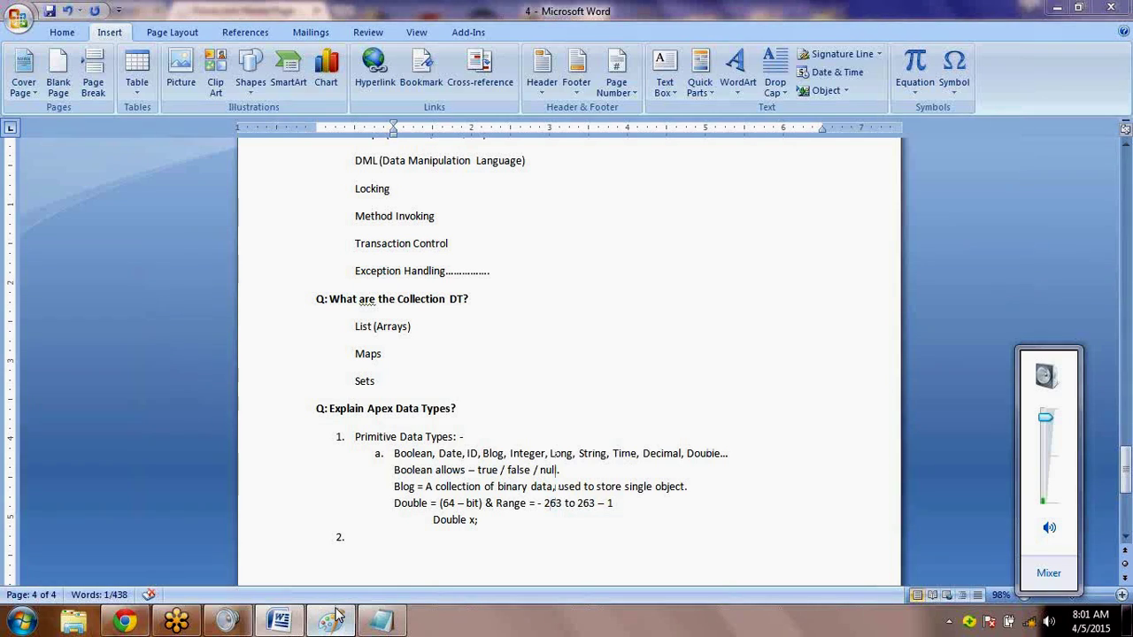
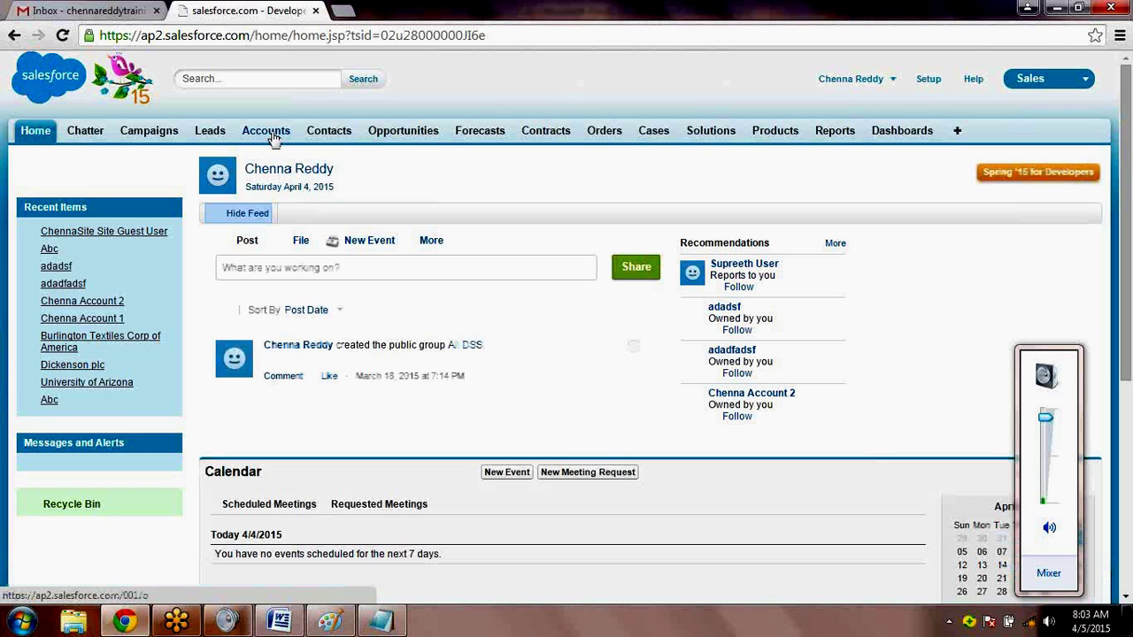
Open the adadfadsf account from Salesforce's All Accounts list, highlight the record ID in its web address, and switch back to Word
click(272, 137)
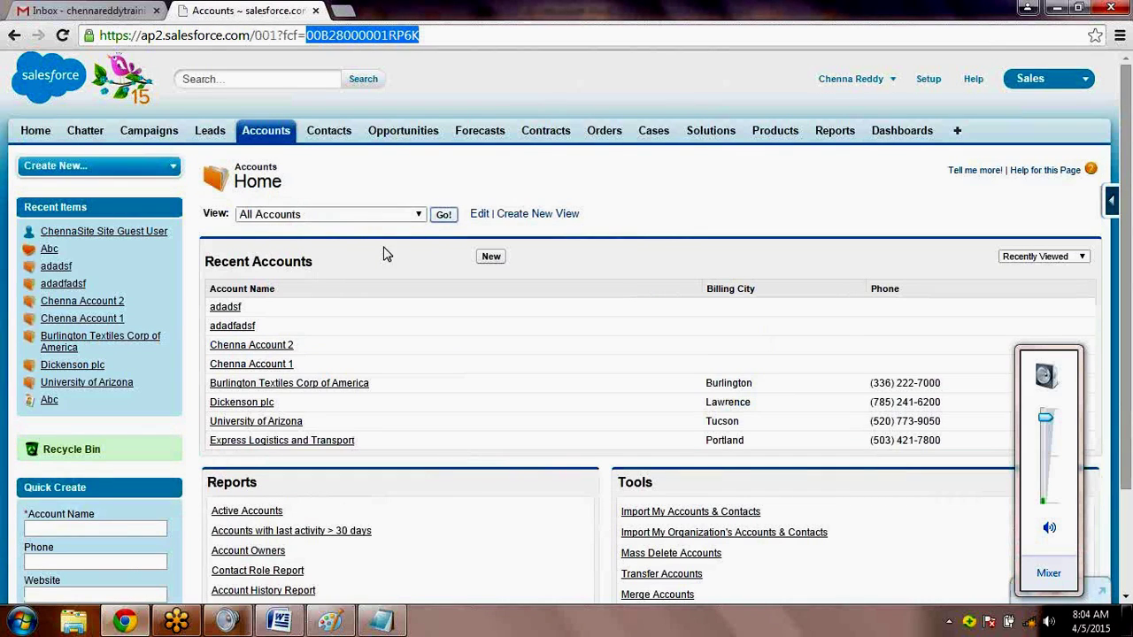
click(446, 219)
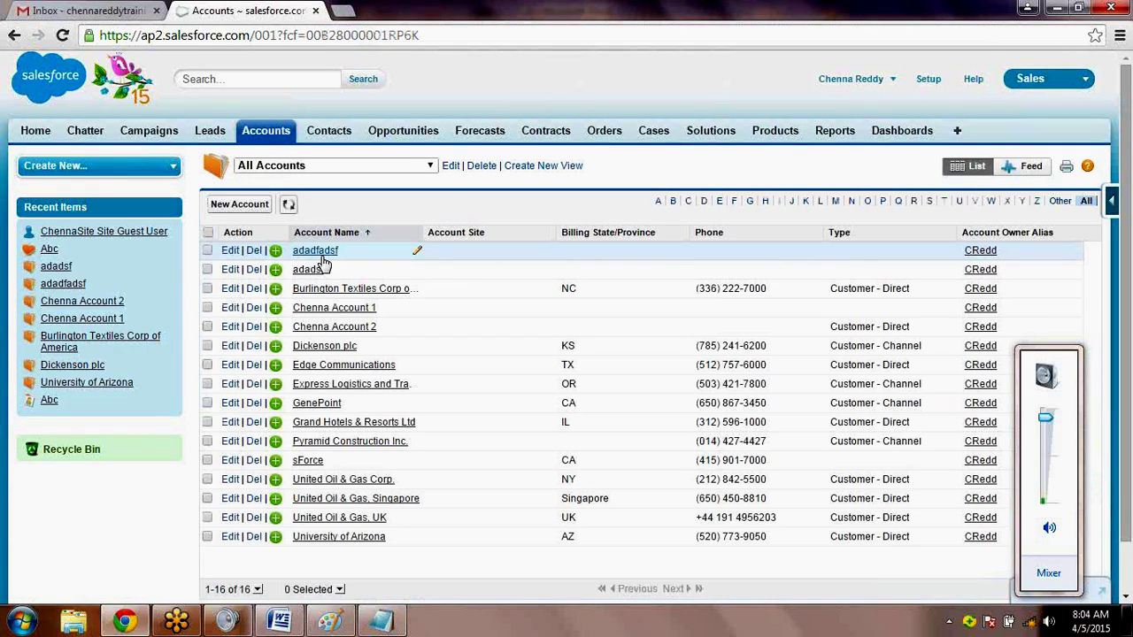
click(316, 250)
double_click(314, 40)
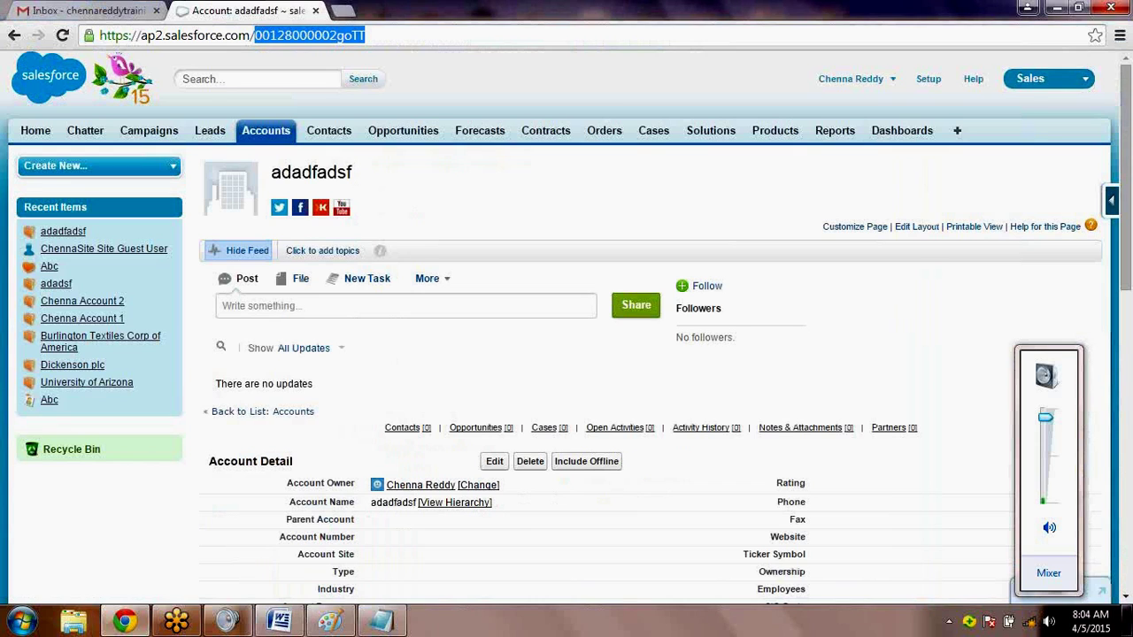
click(280, 622)
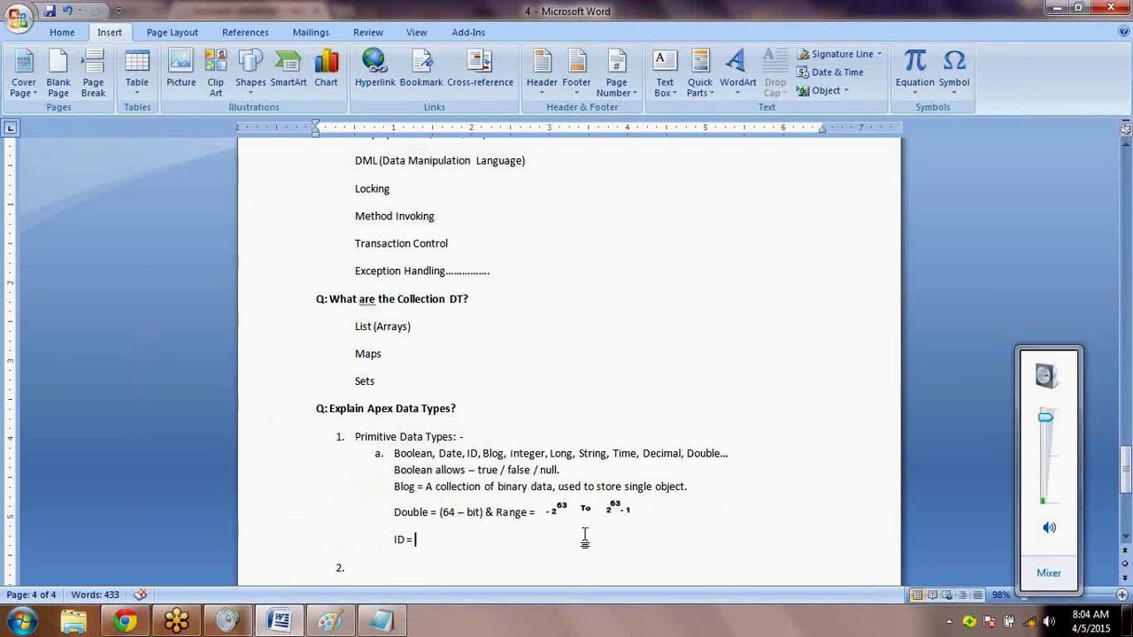
text(Any valid )
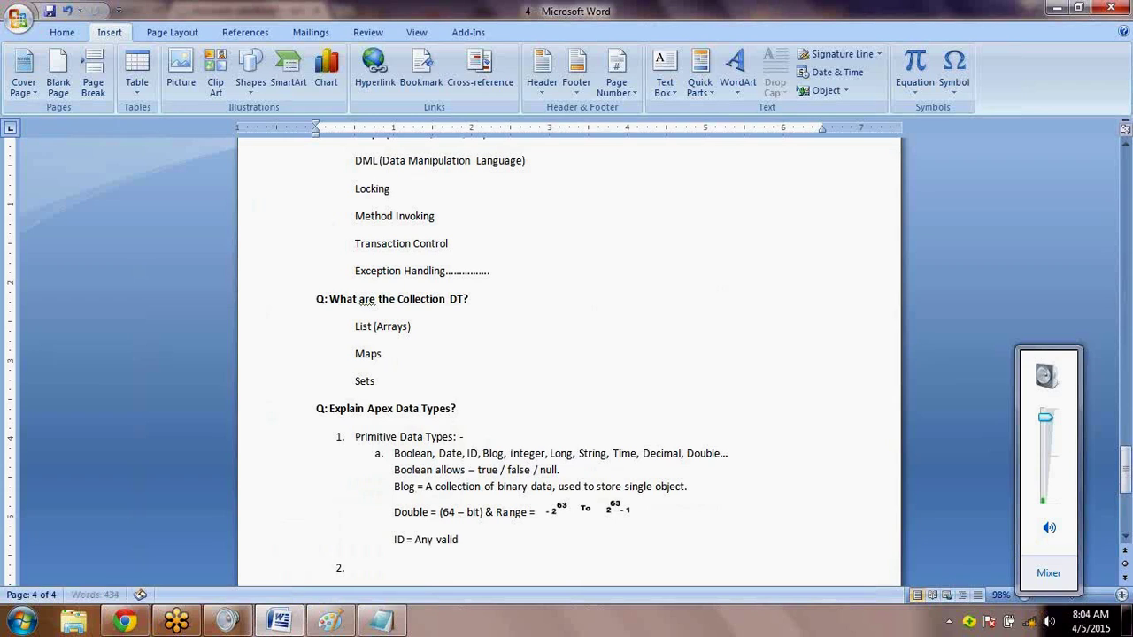
text(18-char)
key(BackSpace)
key(BackSpace)
key(BackSpace)
key(BackSpace)
key(BackSpace)
key(BackSpace)
key(BackSpace)
key(BackSpace)
key(BackSpace)
key(BackSpace)
key(BackSpace)
key(BackSpace)
key(BackSpace)
key(BackSpace)
key(BackSpace)
key(BackSpace)
key(BackSpace)
Write "It is 18-char length." after "ID =" and place the cursor at the end of that line
text(It is 18-char length.)
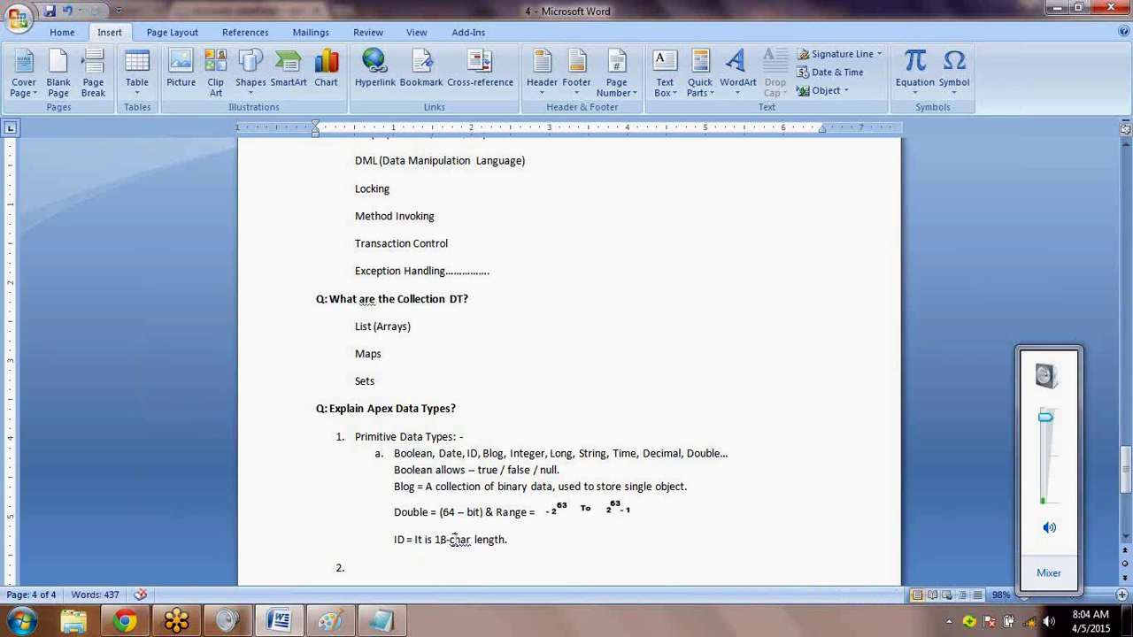
right_click(455, 542)
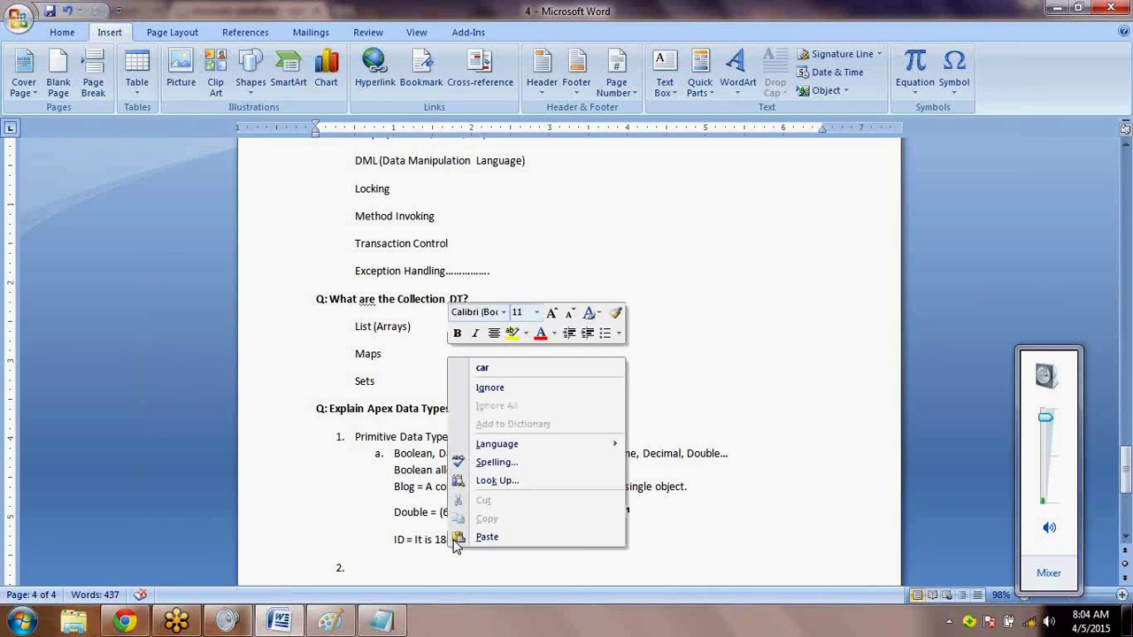
click(607, 575)
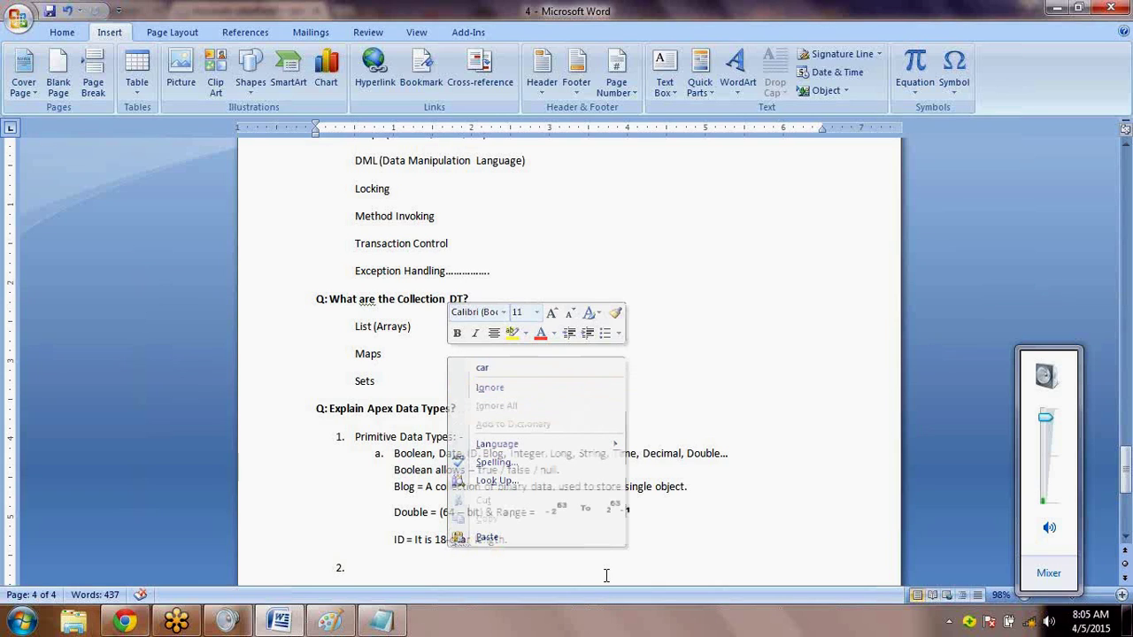
click(551, 543)
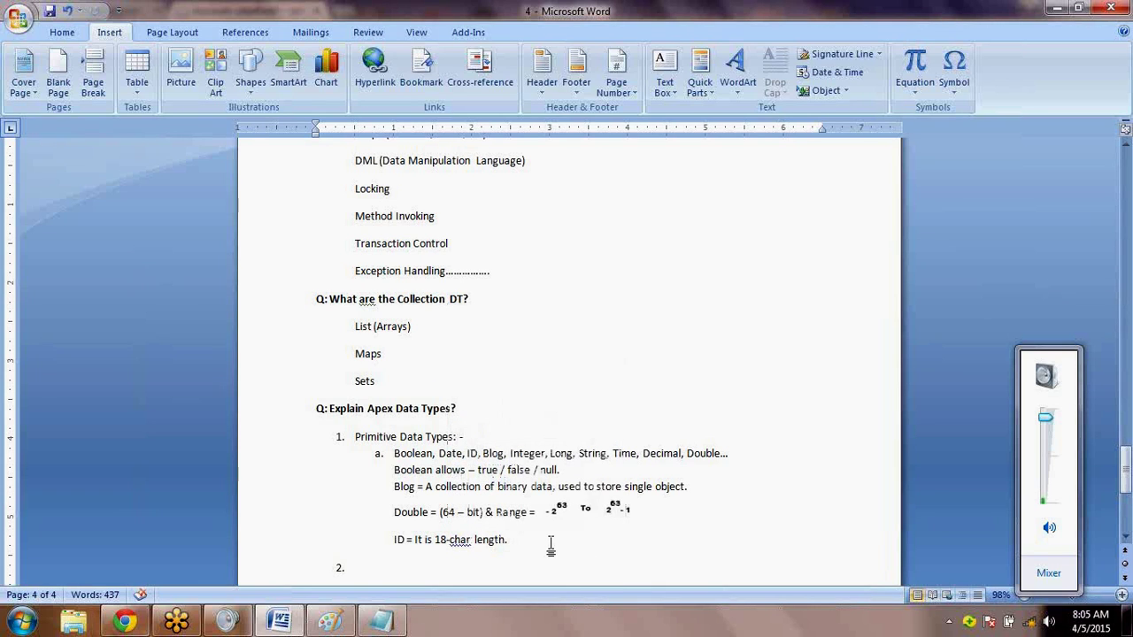
Add the sentence "Used for record identifier." to the end of the ID definition
text(Used in)
key(BackSpace)
key(BackSpace)
key(BackSpace)
text(for record)
key(BackSpace)
key(BackSpace)
key(BackSpace)
key(BackSpace)
key(BackSpace)
key(BackSpace)
text(ecord identifier)
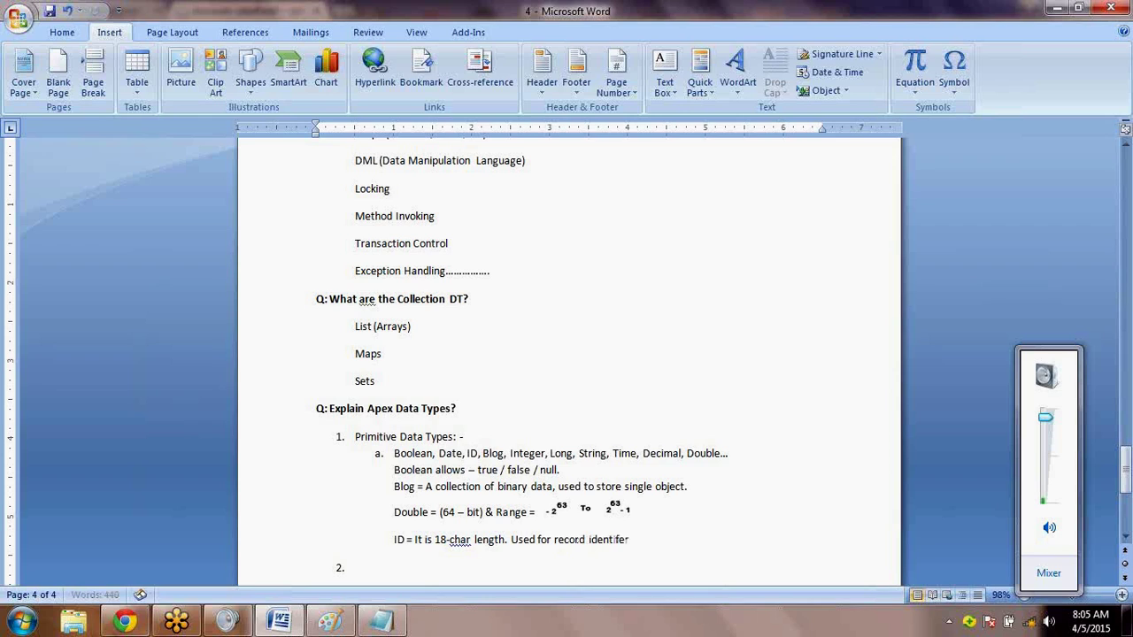
text(.)
Add an indented example line reading "ID myid = '00300ABG123XY123" beneath the ID definition
key(Return)
key(Tab)
key(Tab)
text(ID id)
key(BackSpace)
key(BackSpace)
text(myid = ')
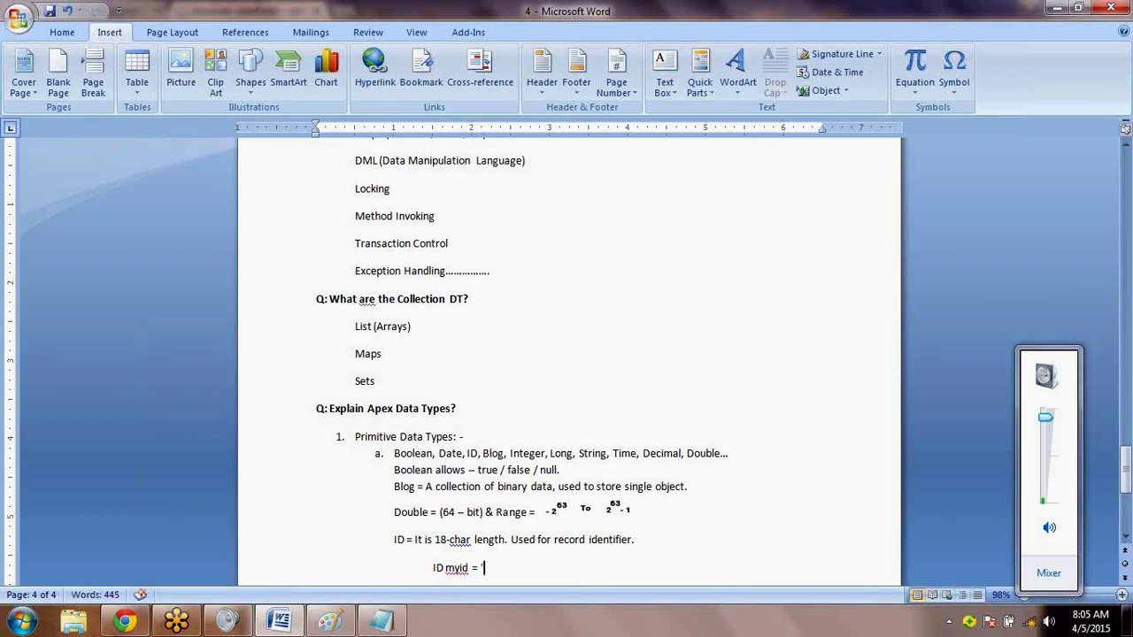
text(00300)
text(ABG123XY123)
Check the sample ID's characters one by one, shorten it to 00300ABG123XY12, and end the statement with a closing quote and semicolon
key(Left)
key(Left)
key(Left)
key(Left)
key(Left)
key(Left)
key(Left)
key(Right)
key(Right)
key(Right)
key(Right)
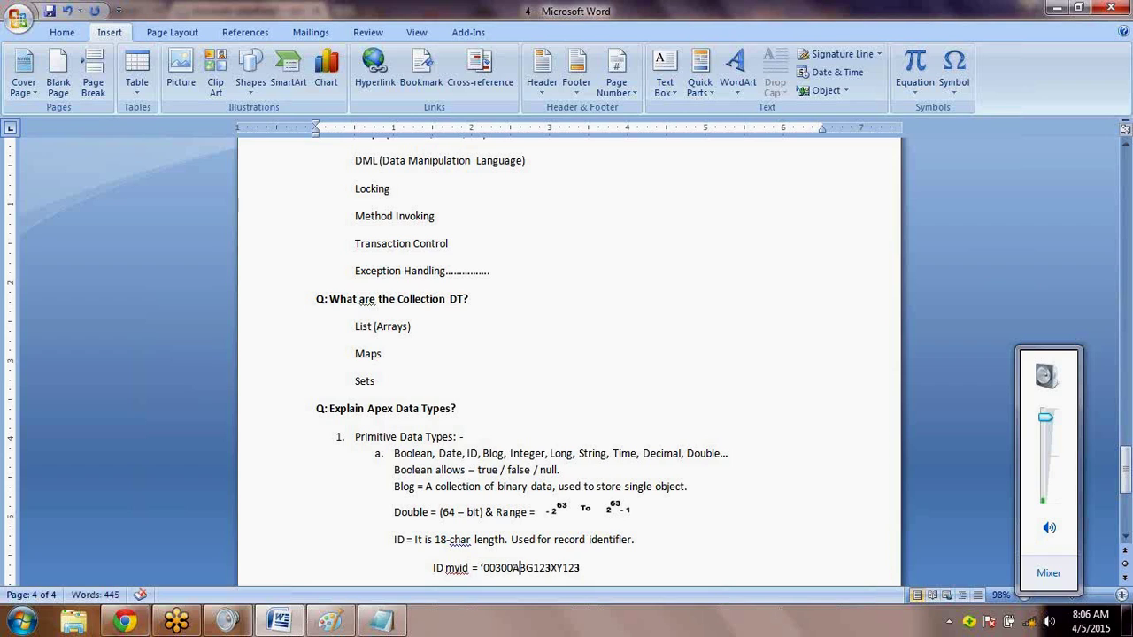
key(Right)
key(Right)
key(Right)
key(Right)
key(Right)
key(Right)
key(Right)
key(Right)
key(BackSpace)
text(')
text(;)
Append the comment "-- if you set ID with 15 – chars then Apex automatically converts into 18 – chars" to the example
text( -- i)
text(f you set)
text( ID with )
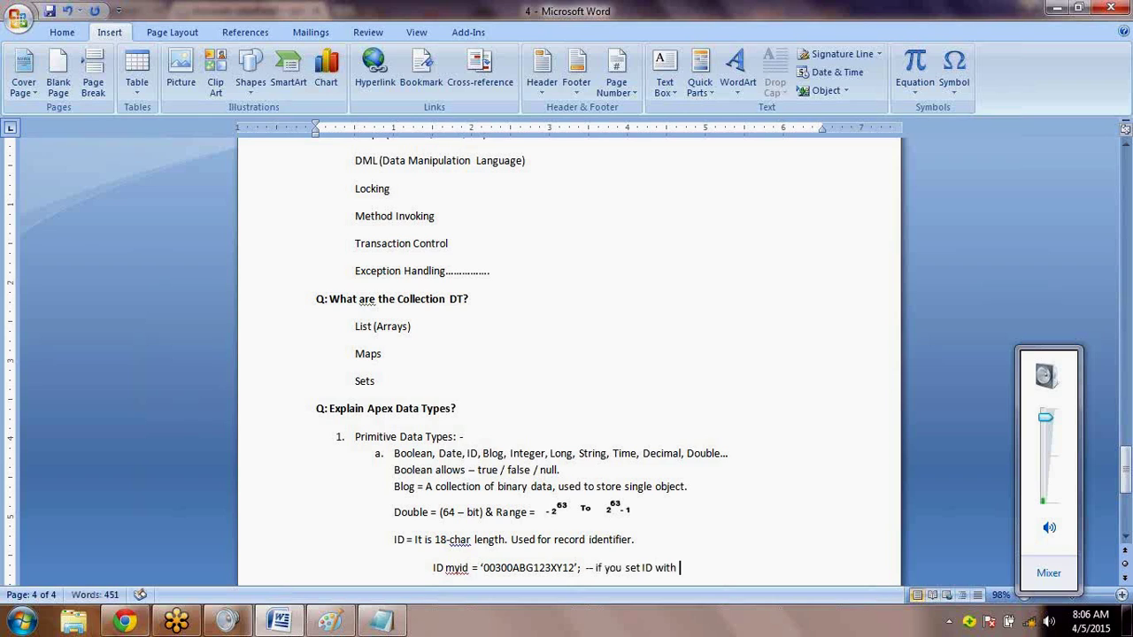
text(15 -)
text( chars then )
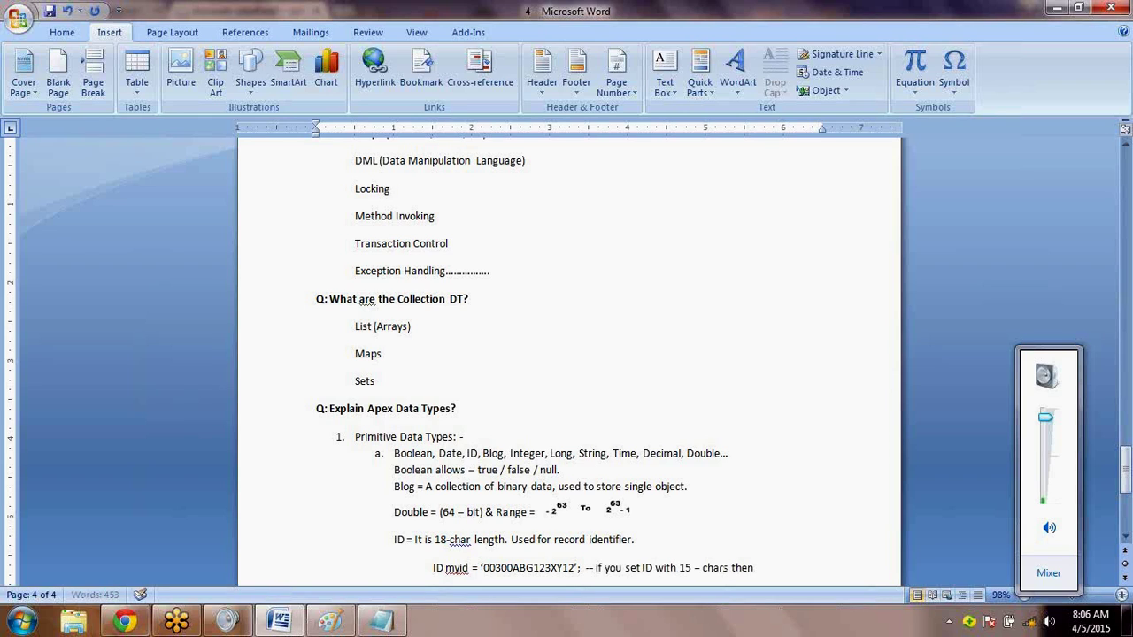
text(Apex automatically )
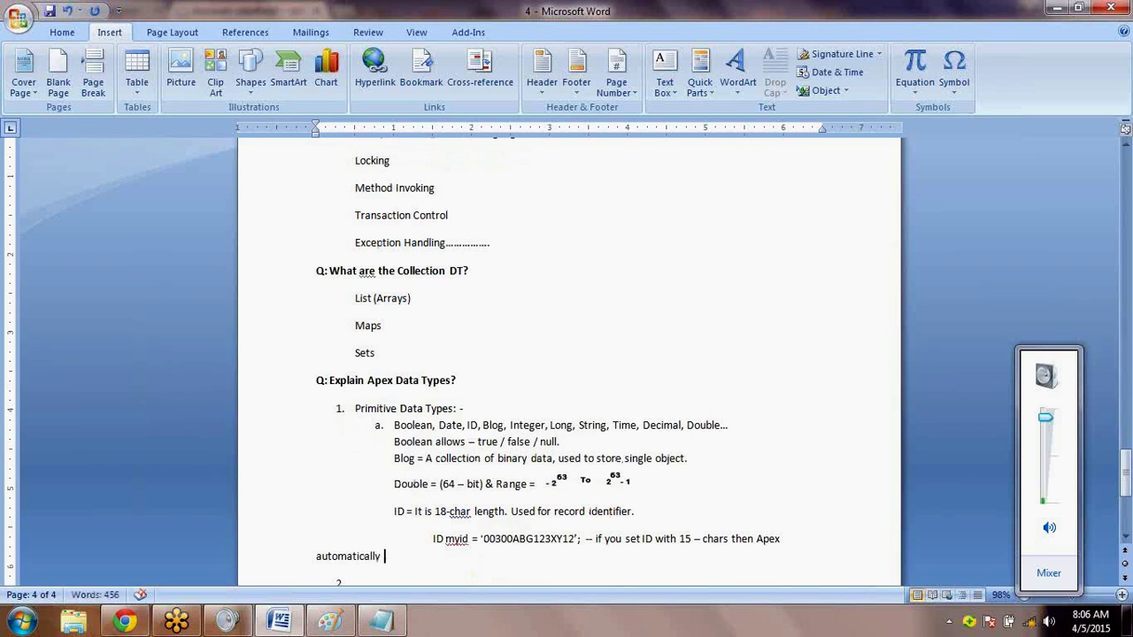
text(converts into 18 - chars )
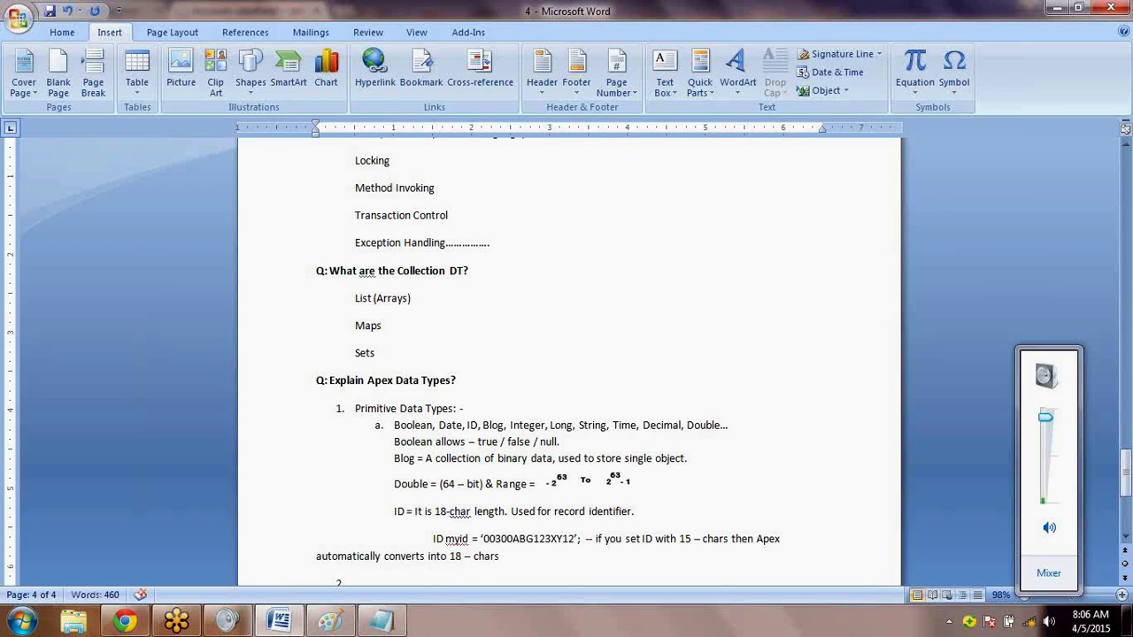
Add "(It adds zero's before)" to the end of the ID conversion comment
text((It adds zer)
key(BackSpace)
key(BackSpace)
text(ero's before))
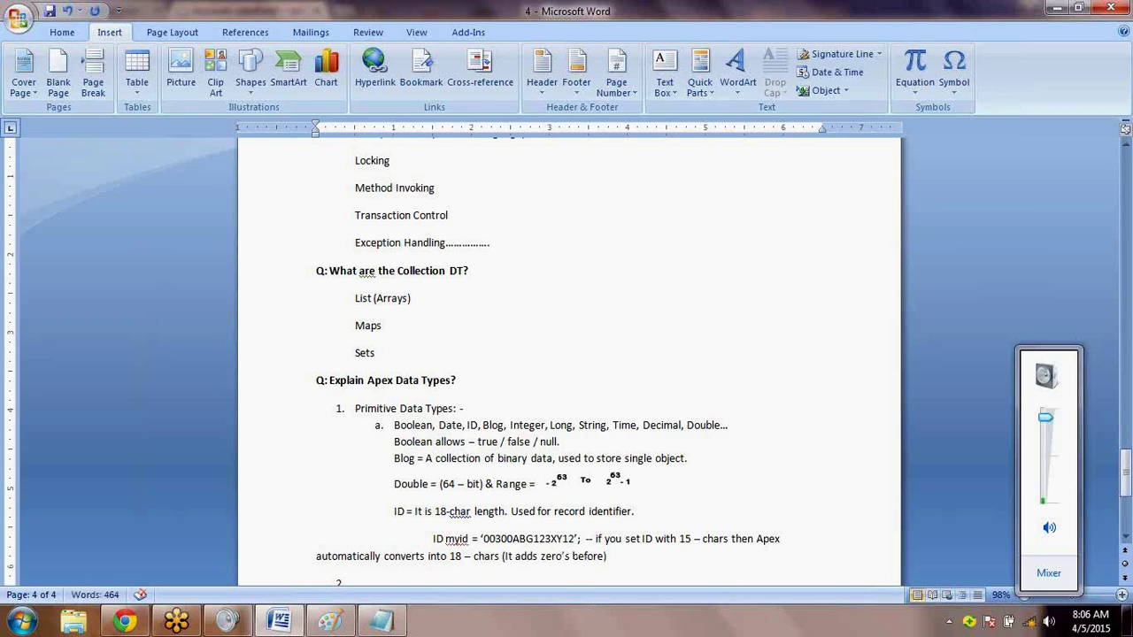
End the ID conversion comment with a period and indent the wrapped paragraph so both lines align under the example
text(.)
double_click(312, 558)
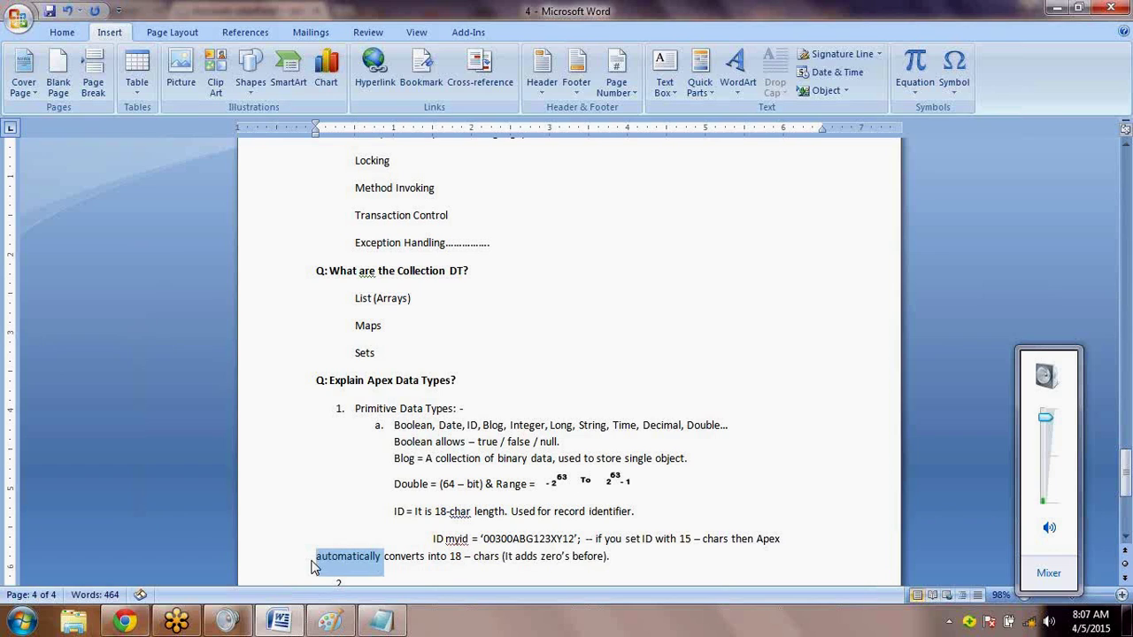
click(315, 558)
key(Tab)
key(Tab)
key(Tab)
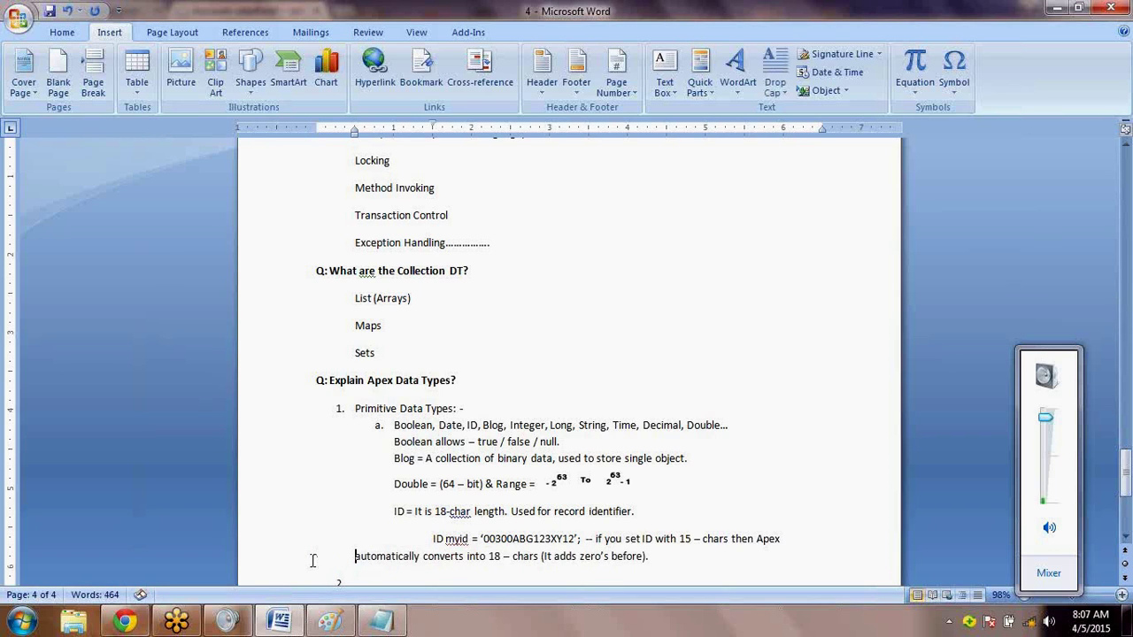
key(Down)
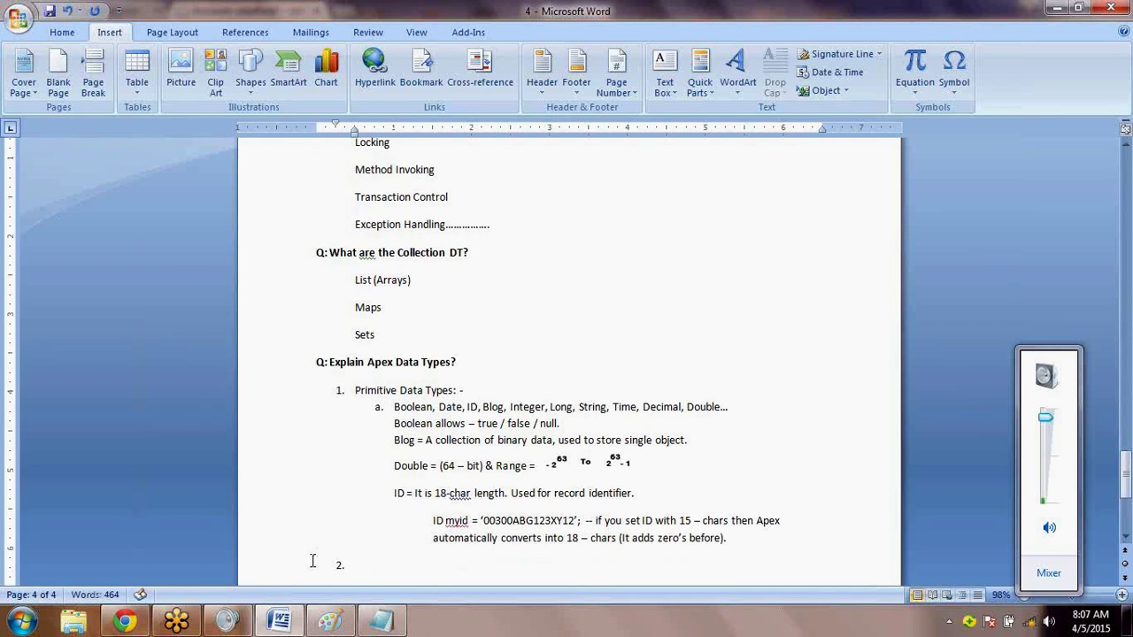
Add a blank line beneath the ID example, indented to the same level as the data type definitions
key(Up)
key(End)
key(Return)
key(BackSpace)
key(Tab)
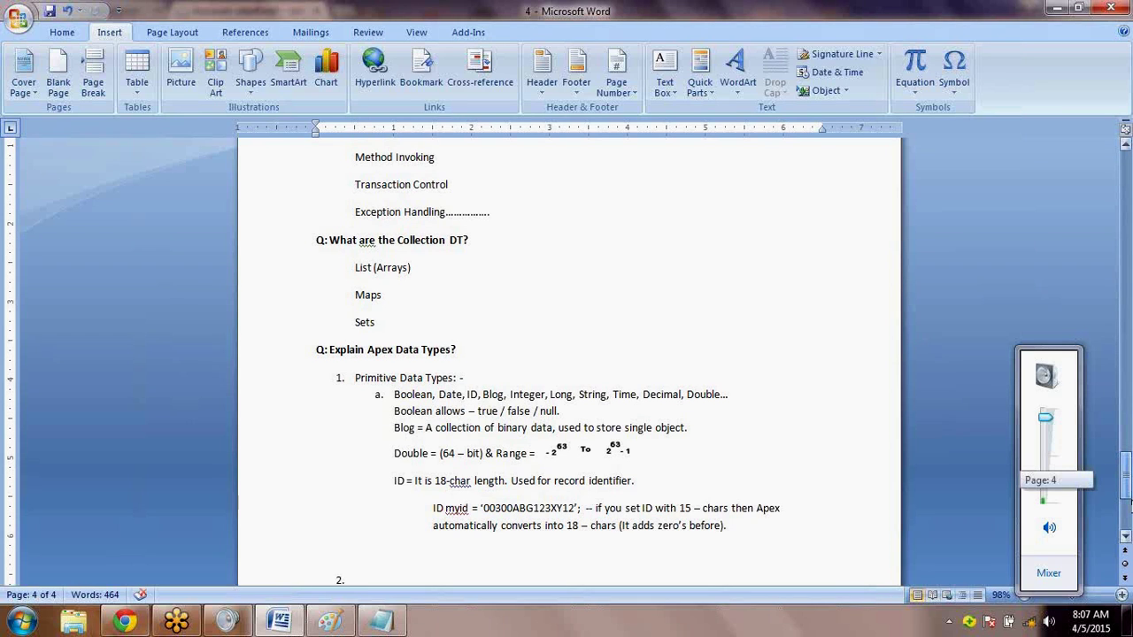
Highlight the sample ID value in the myid example to review it against the ID definition
scroll(1126, 502, down, 5)
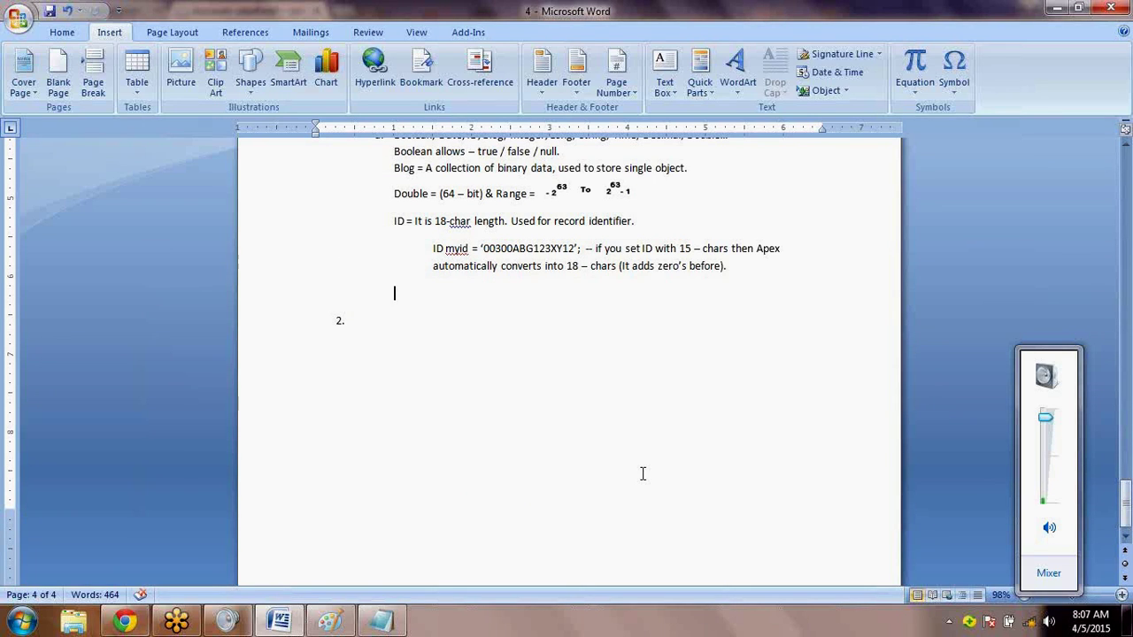
click(546, 250)
double_click(546, 250)
click(458, 221)
click(500, 251)
double_click(501, 250)
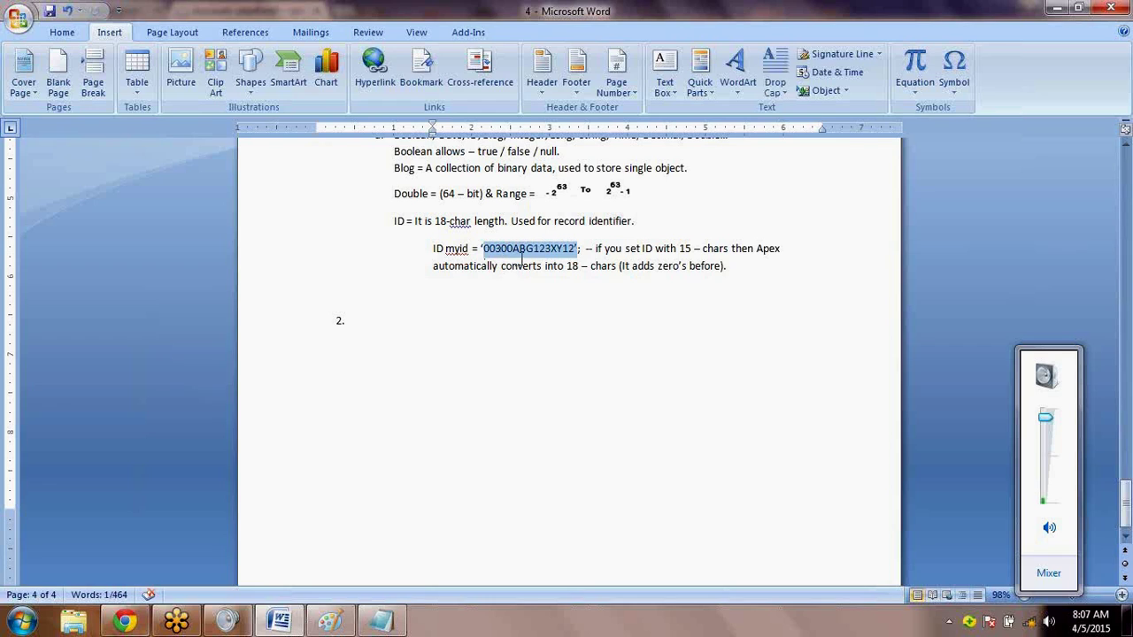
Write the definition "Integer = (32 – bit)." on the blank line beneath the ID example and start another line
click(594, 297)
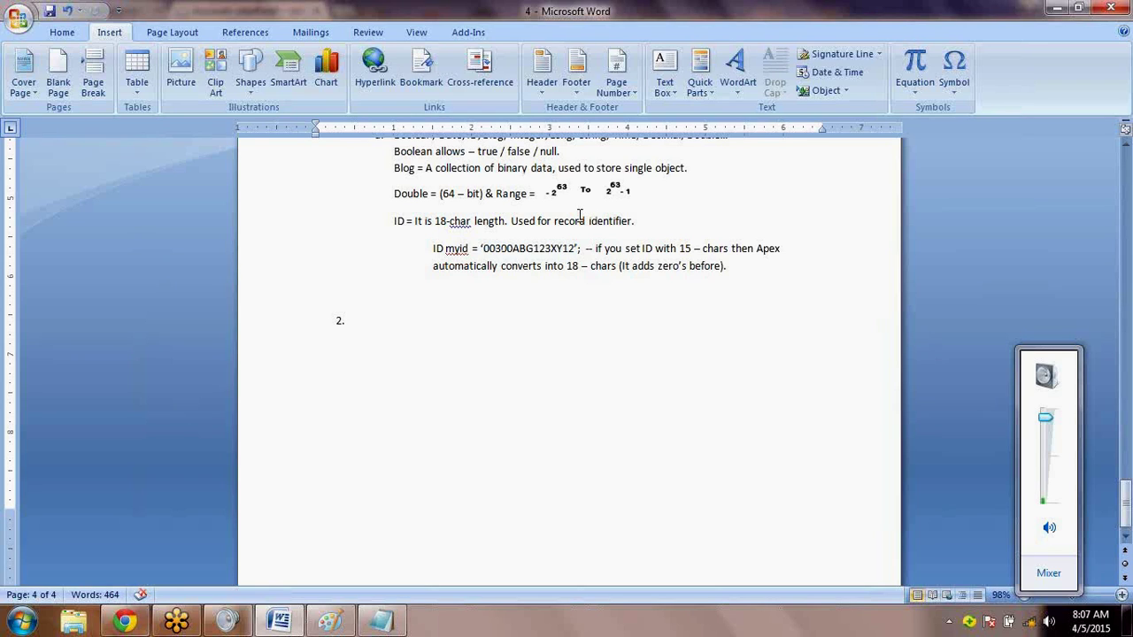
text(Integer = (32 -)
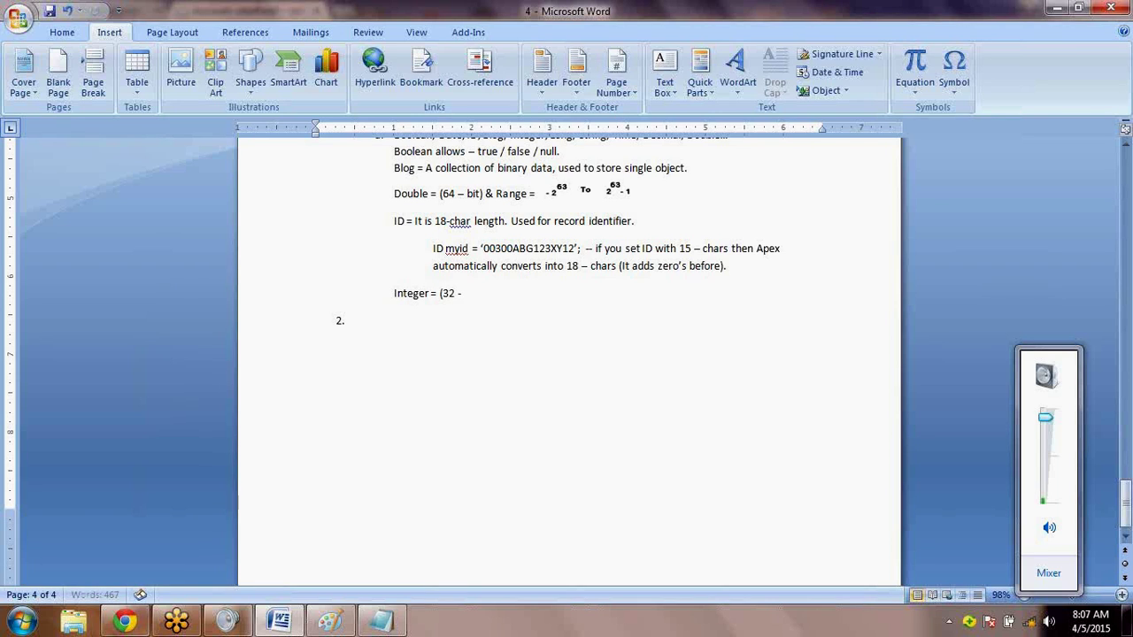
text( bit))
text(.)
key(Return)
Switch to Paint and bring up the untitled drawing containing the power-of-two range expression
mouse_move(335, 627)
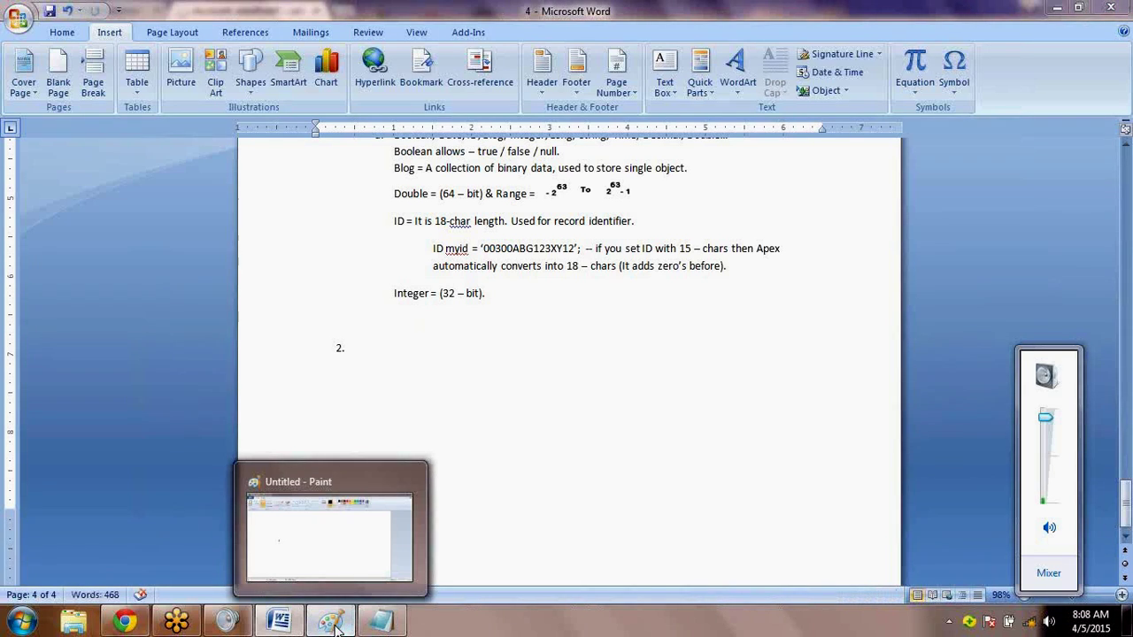
click(334, 627)
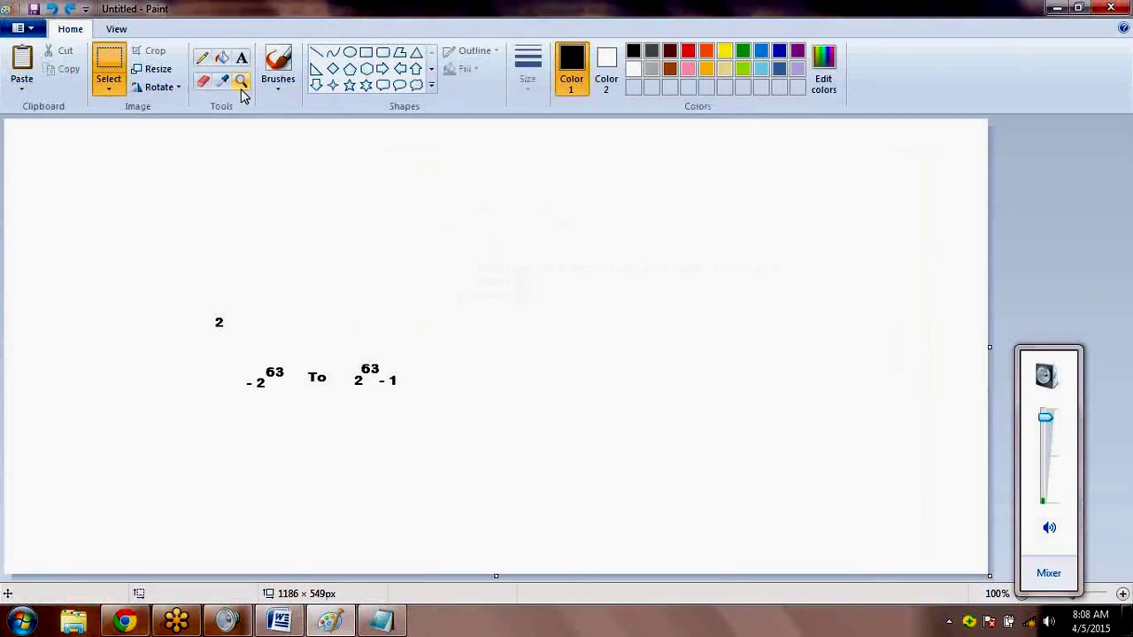